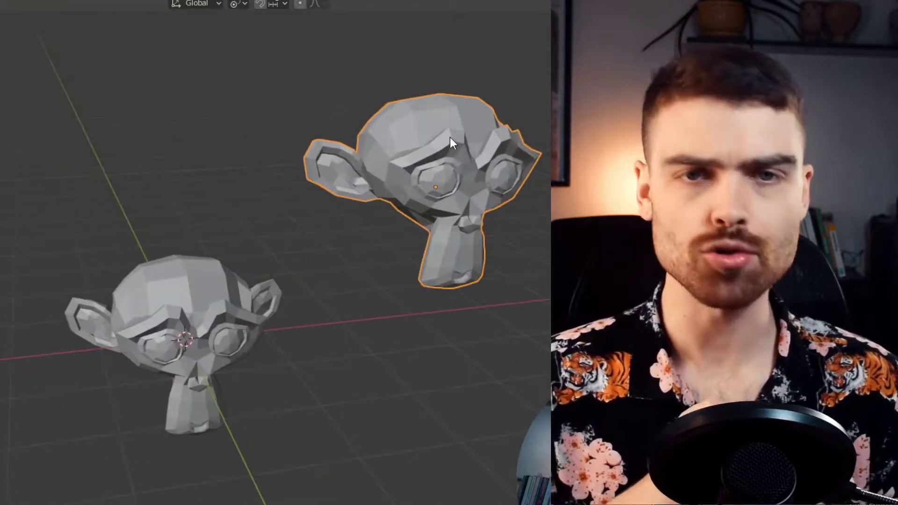
- Move a vertex on the raised monkey head's brow in Edit Mode with proportional editing at size 1.00
key(Tab)
click(436, 145)
key(g)
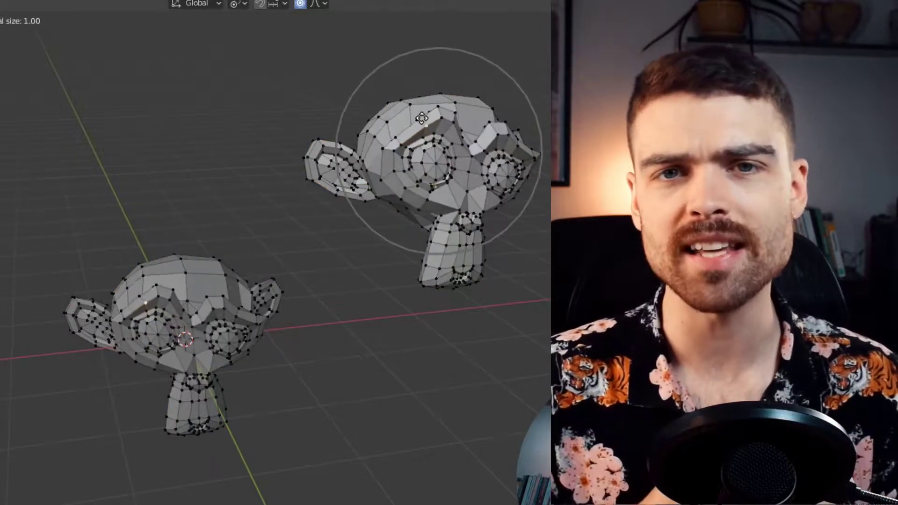
click(423, 118)
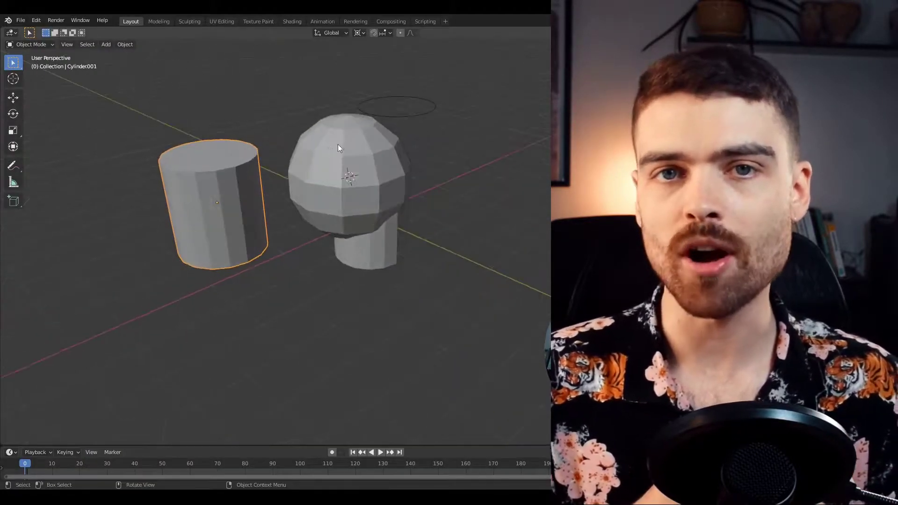
- Place the 3D cursor above the rounded sphere and snap the selected cylinder to it with Selection to Cursor (Keep Offset)
shift+right_click(347, 112)
key(shift+s)
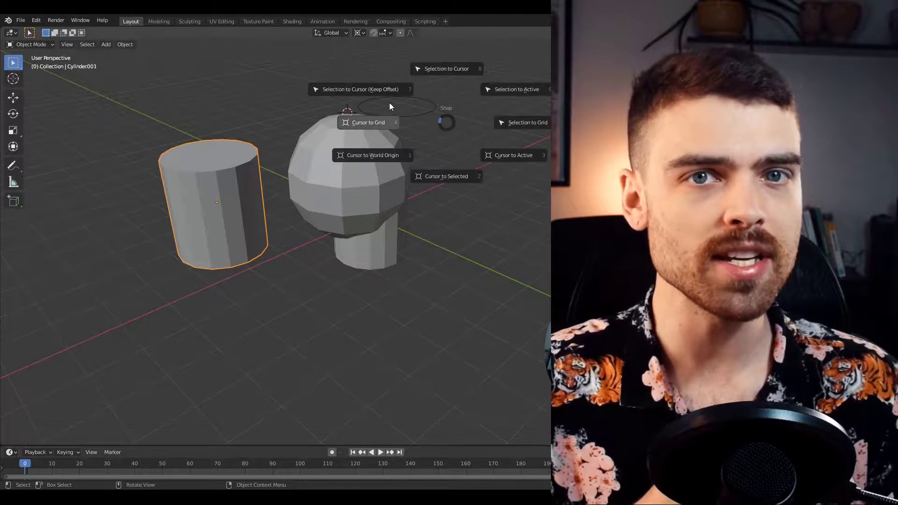
click(381, 88)
middle_drag(383, 89, 348, 251)
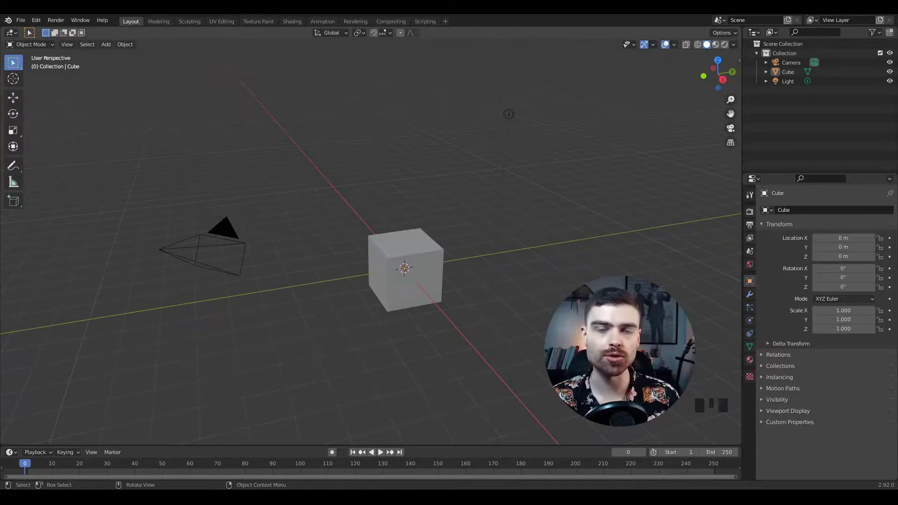
- Examine the default cube from several perspective angles and in the front, right and top orthographic views
middle_drag(519, 251, 509, 261)
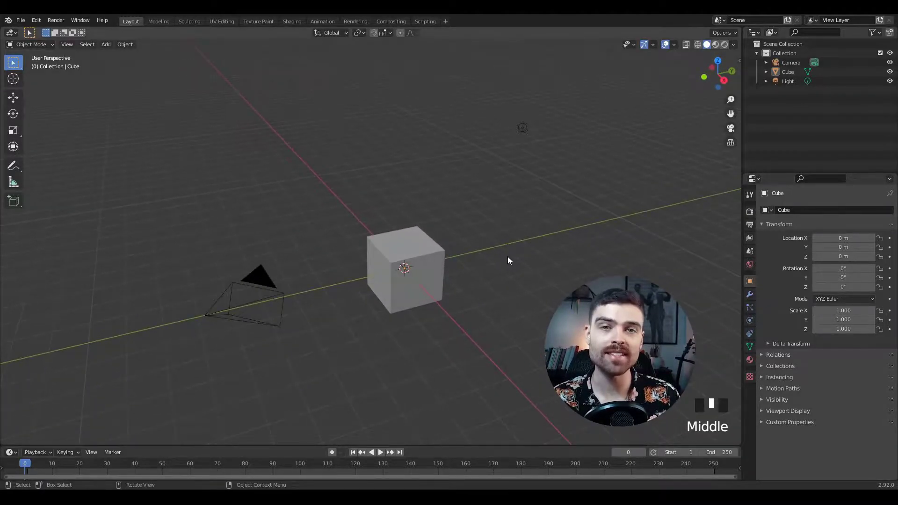
shift+middle_drag(500, 267, 483, 243)
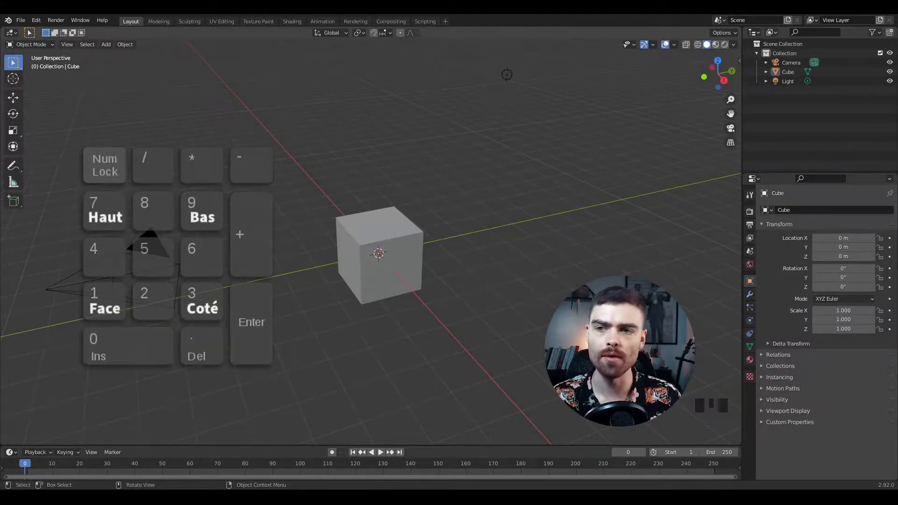
key(KP_1)
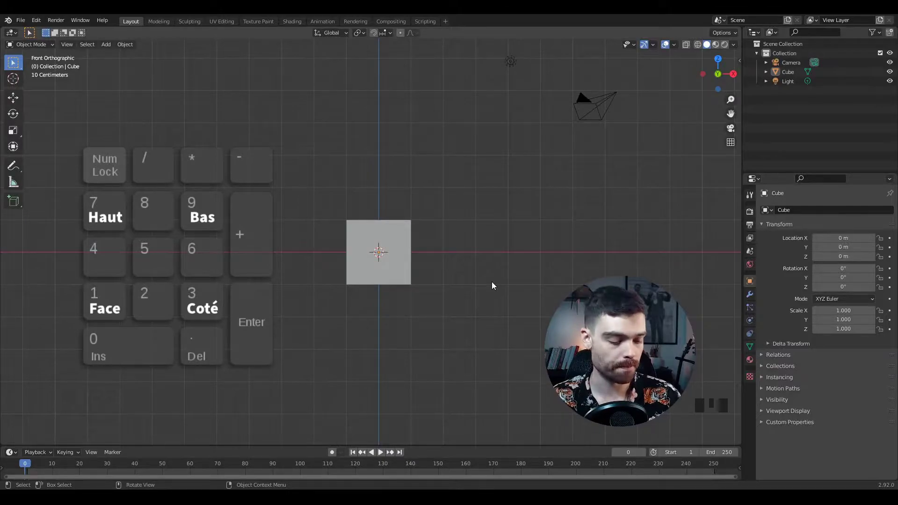
key(KP_3)
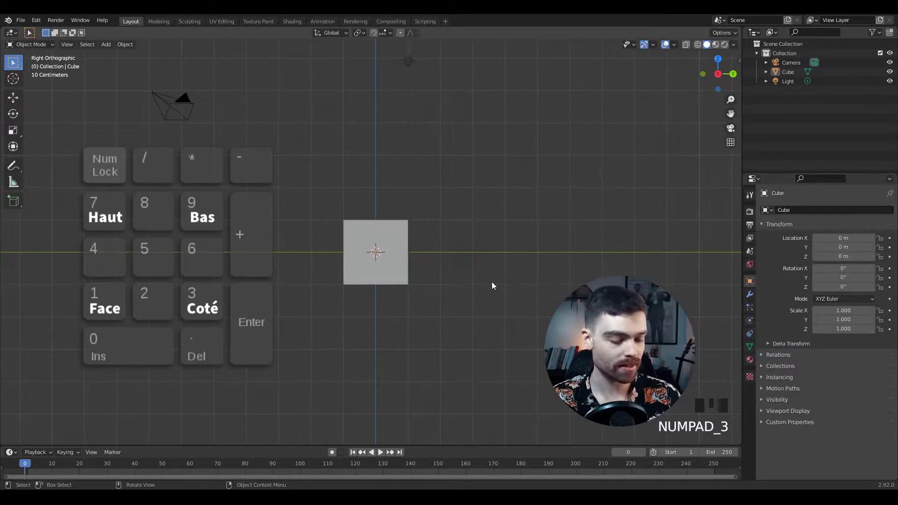
key(KP_7)
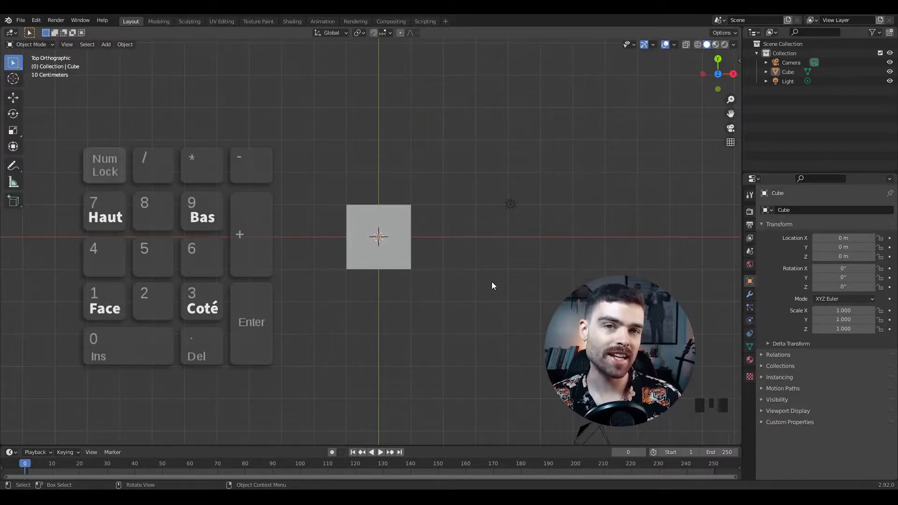
middle_drag(431, 291, 481, 230)
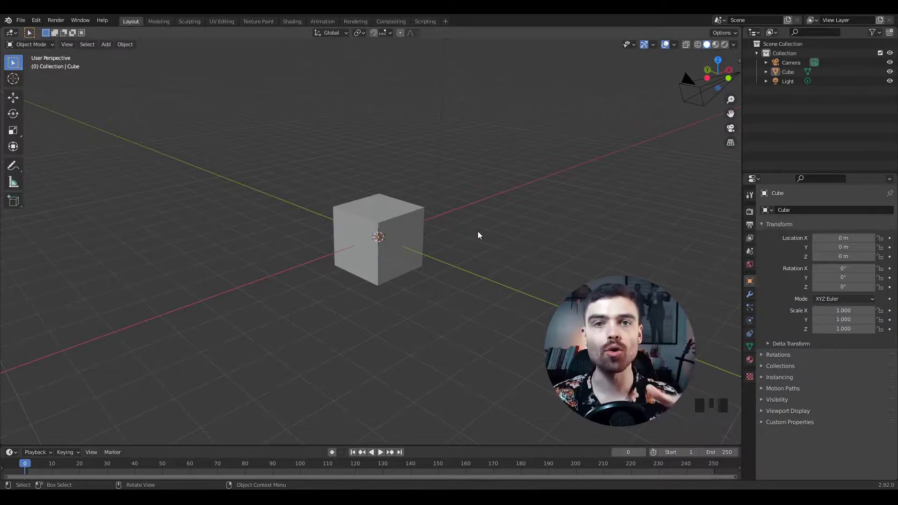
middle_drag(473, 224, 487, 321)
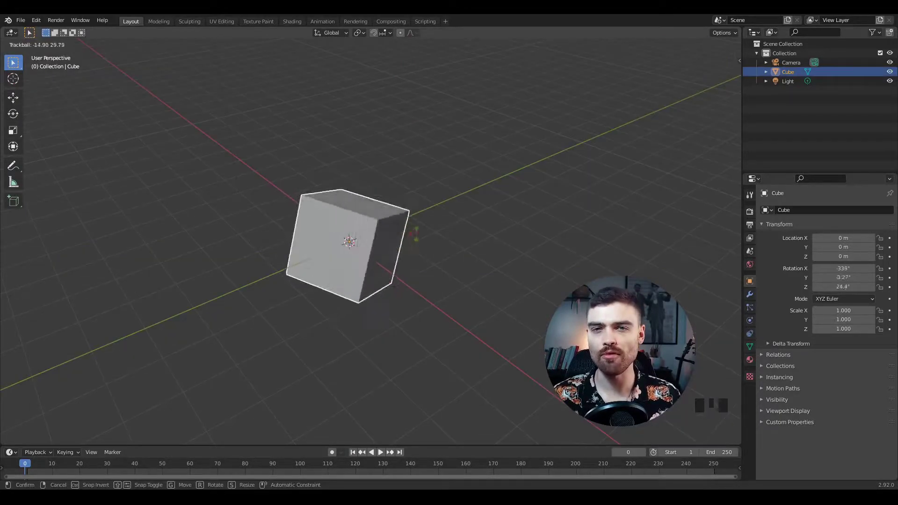
- Select the default cube and try a free Grab move upward, cancelling it
key(Escape)
key(g)
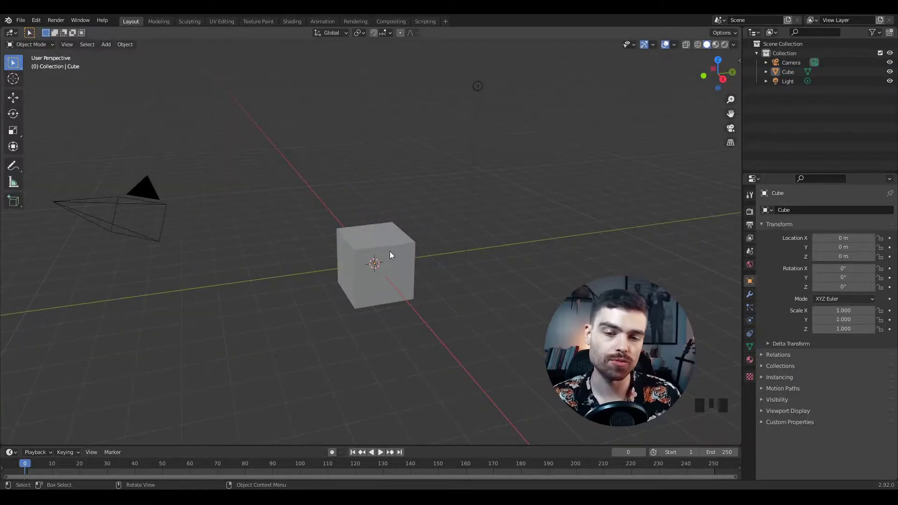
click(386, 247)
mouse_move(417, 257)
middle_down()
mouse_move(405, 276)
mouse_move(344, 271)
mouse_move(411, 256)
middle_up()
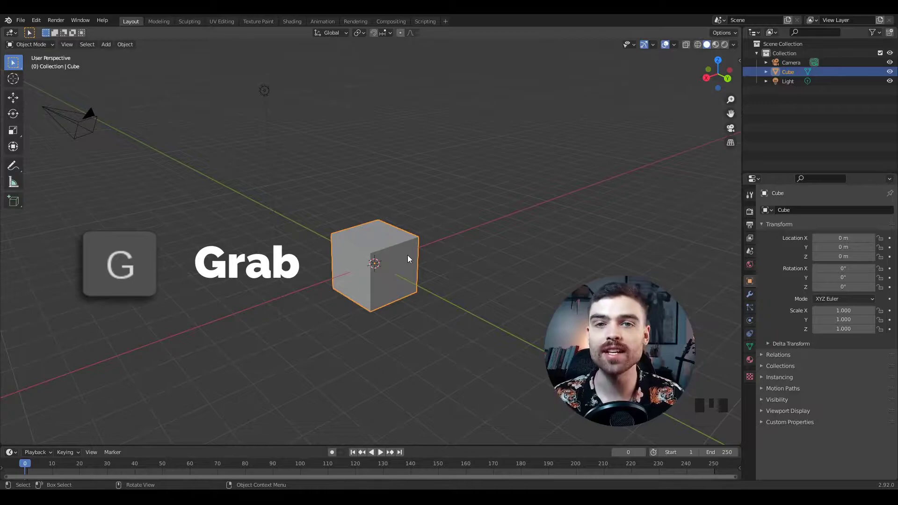
key(g)
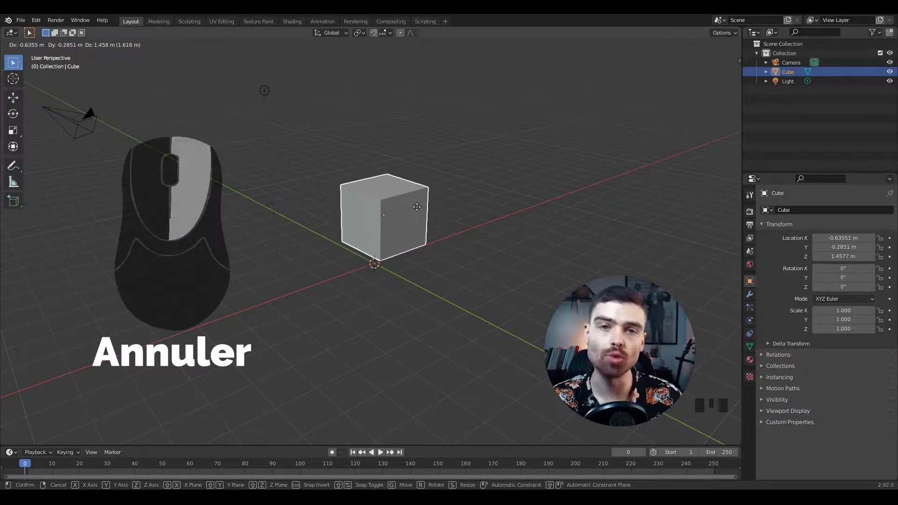
right_click(417, 206)
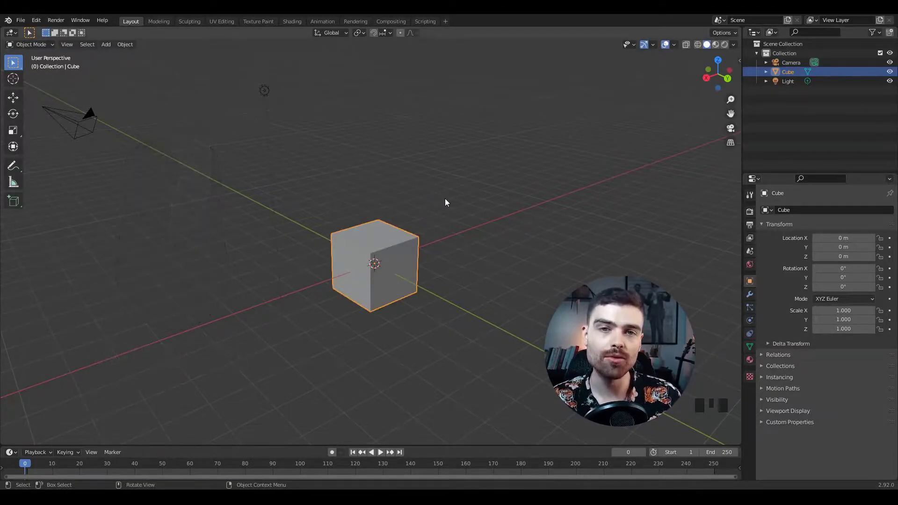
- Move the cube freely to about X -2.2 m, Y 0.6 m, Z 4.0 m, and undo the move
middle_drag(445, 202, 460, 248)
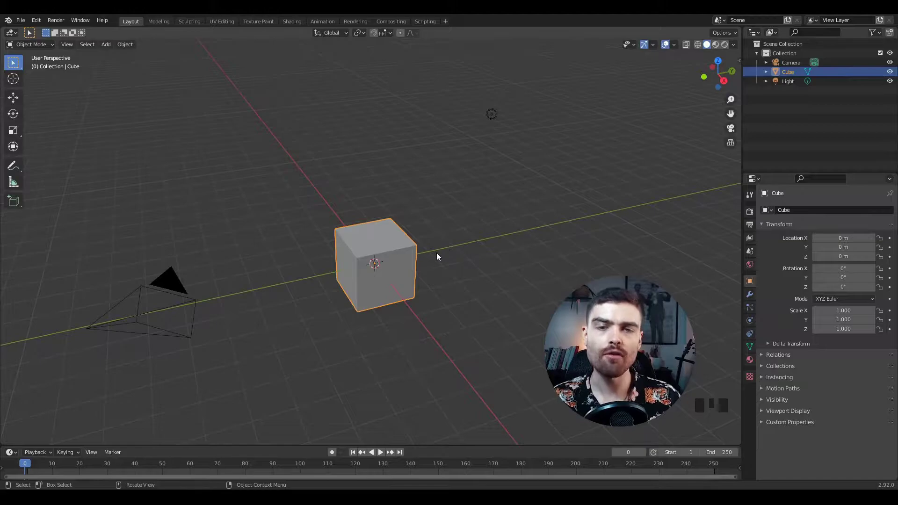
key(g)
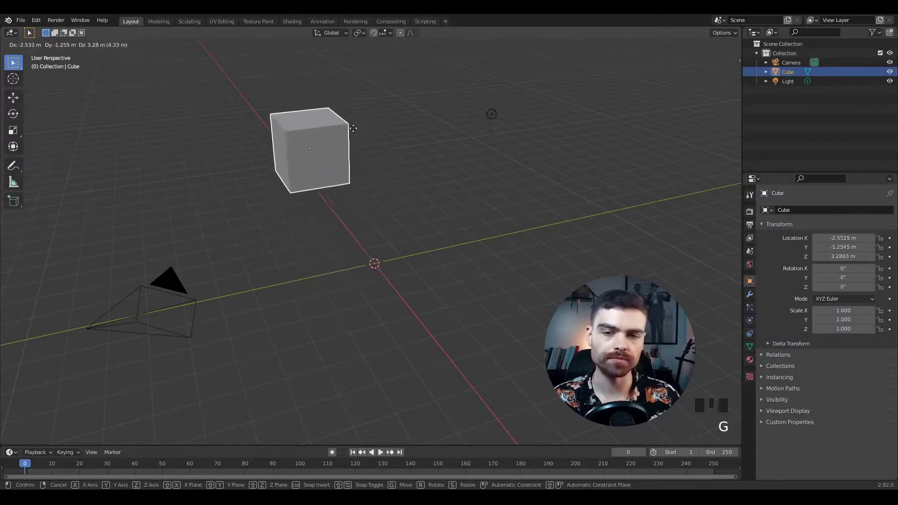
click(414, 105)
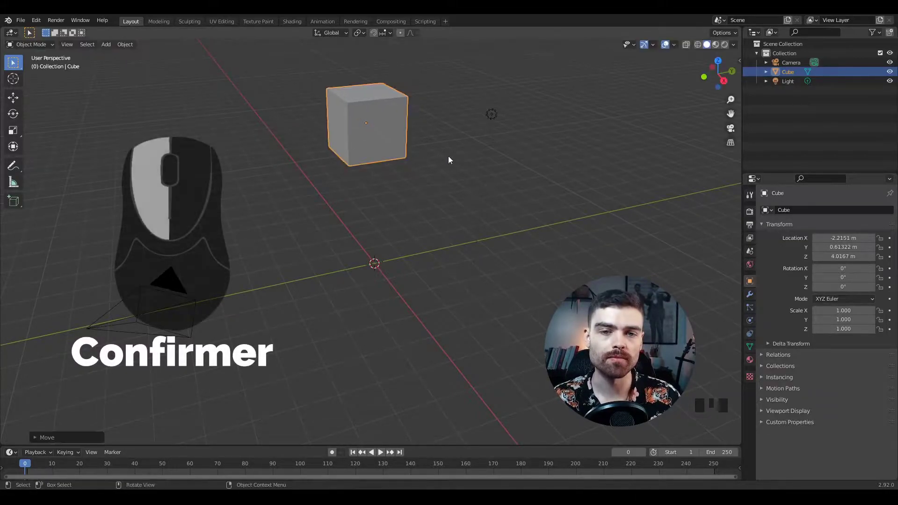
middle_drag(448, 157, 459, 175)
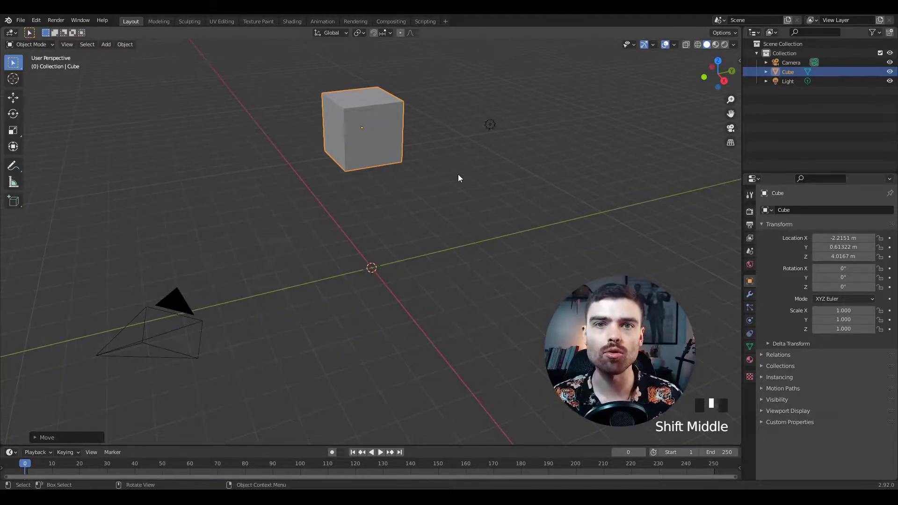
key(ctrl+z)
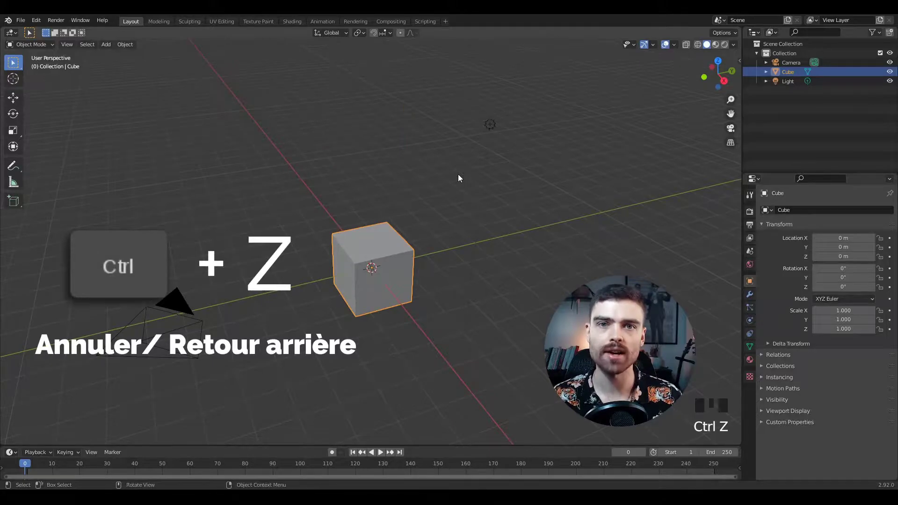
- Try moving the cube constrained to the global Y, X and Z axes in turn, and undo the move
key(g)
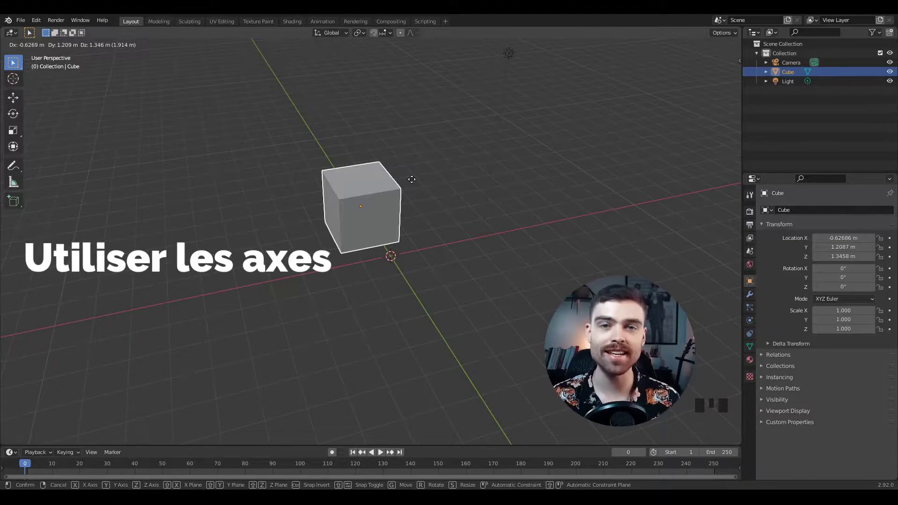
key(Escape)
middle_drag(412, 179, 416, 266)
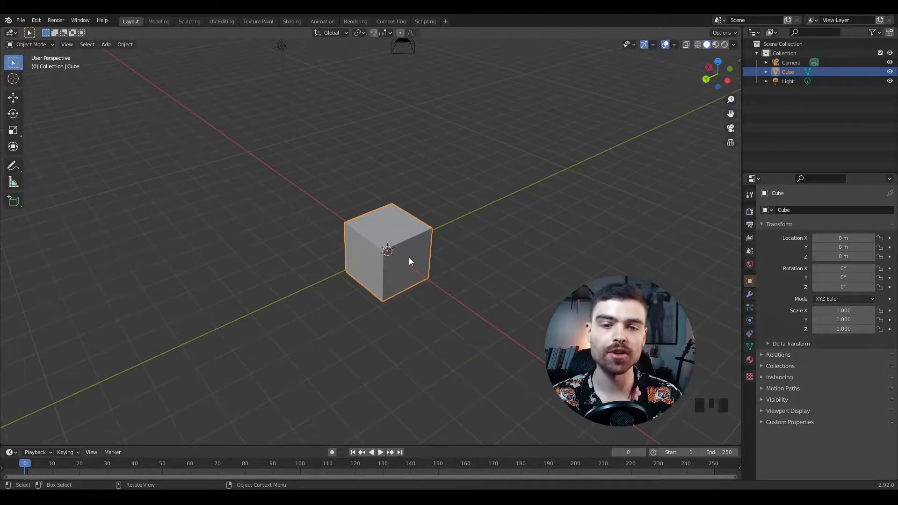
key(g)
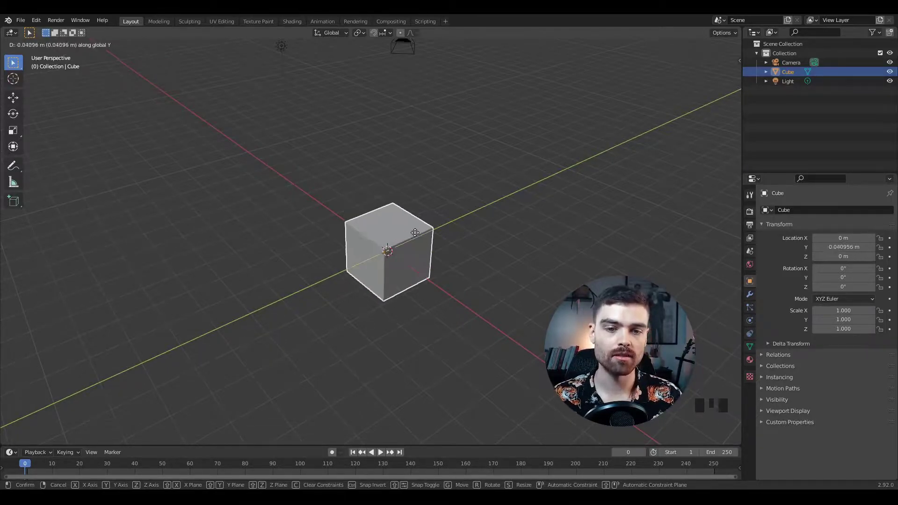
key(y)
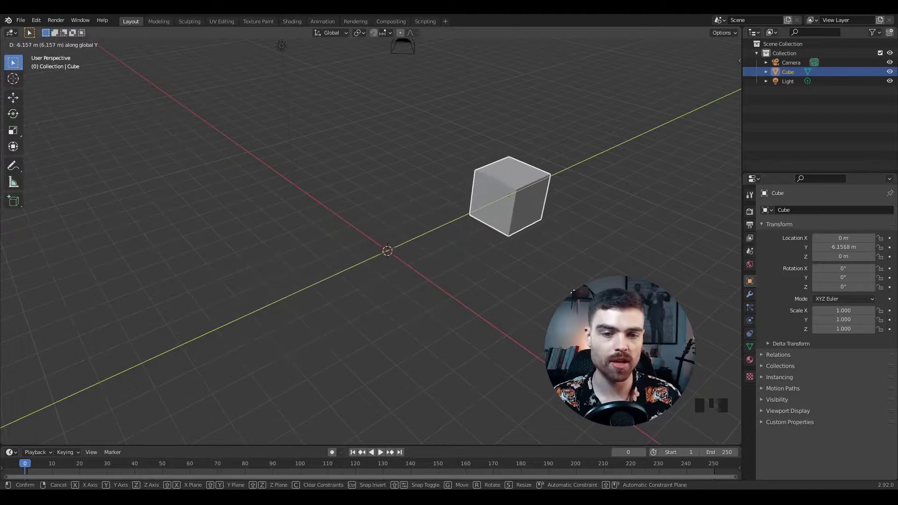
key(x)
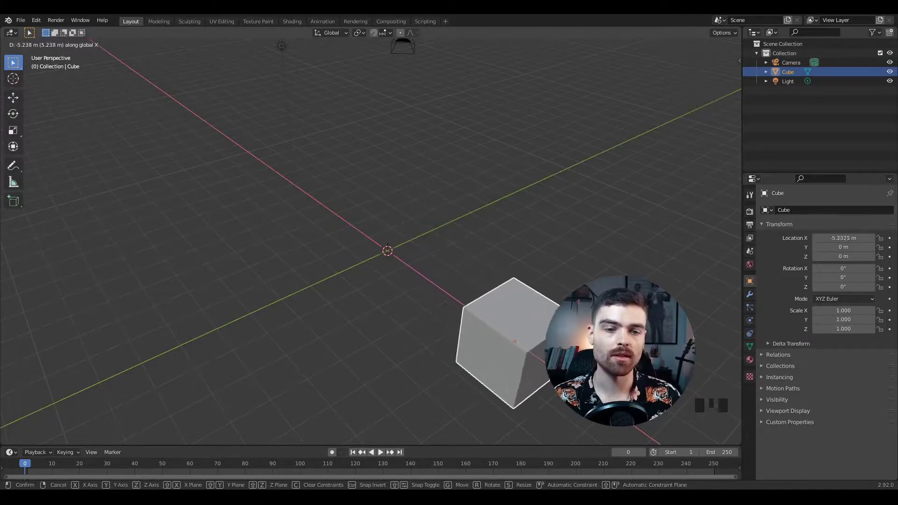
key(z)
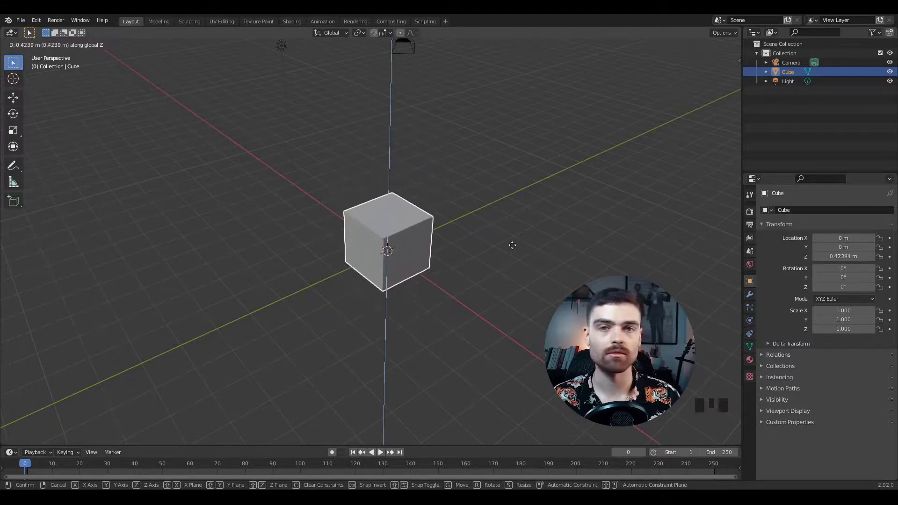
click(539, 147)
key(ctrl+z)
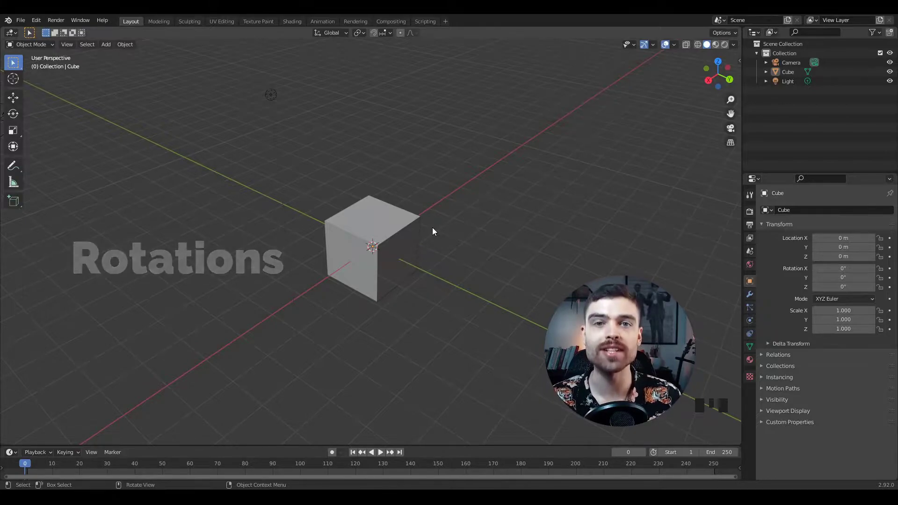
- Select the cube and try rotating it freely and about the global X, Y and Z axes, cancelling the rotation
click(370, 233)
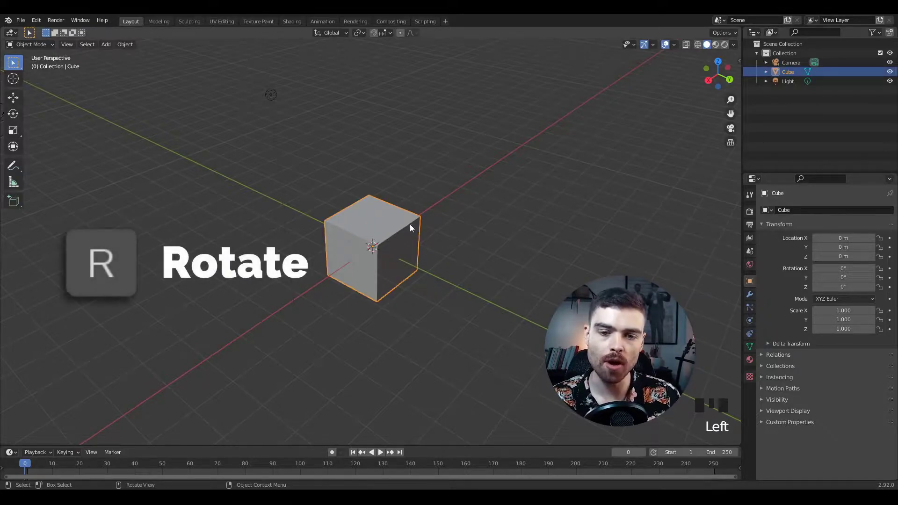
key(r)
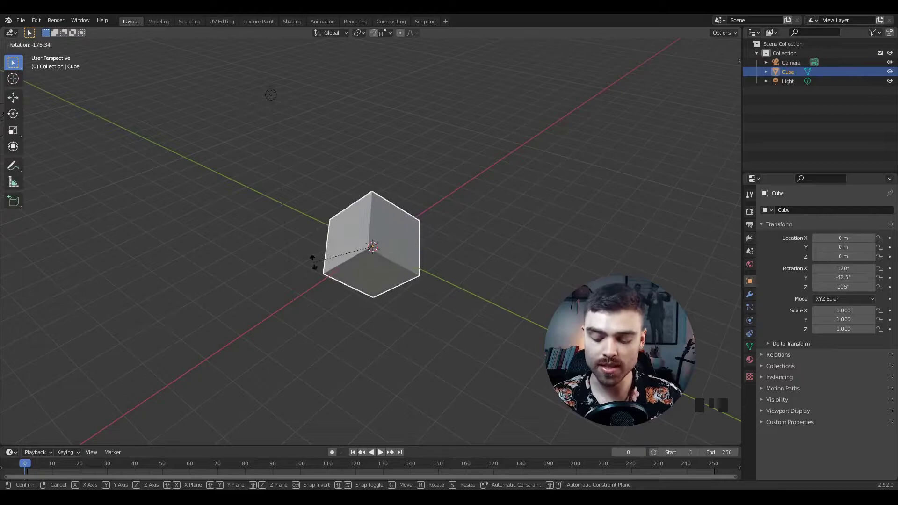
key(x)
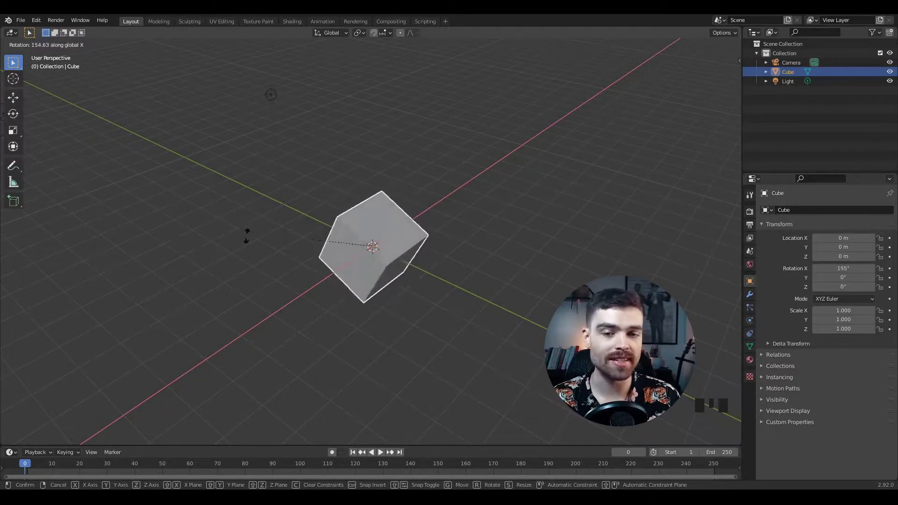
key(y)
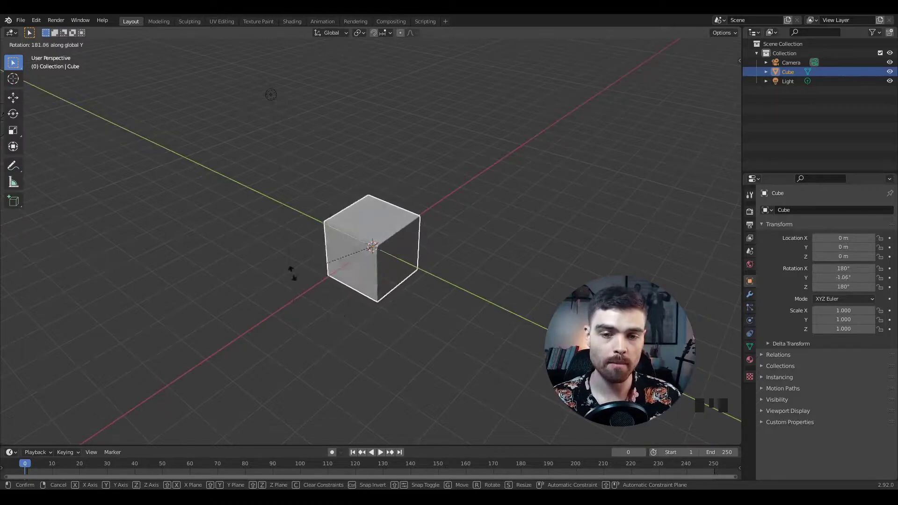
key(z)
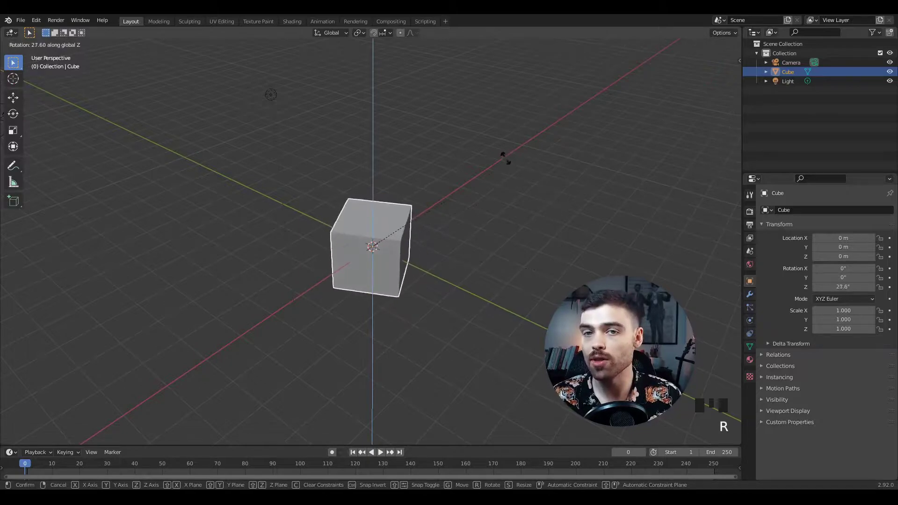
right_click(179, 181)
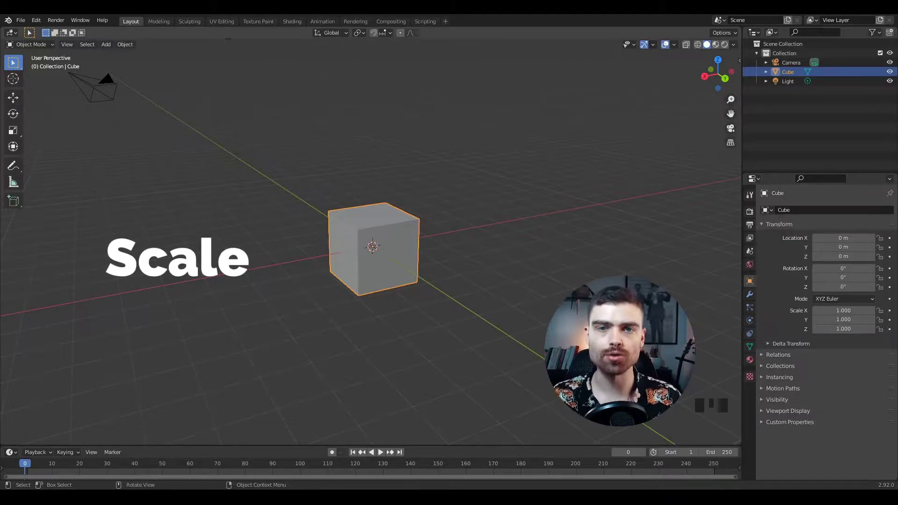
- Scale the cube up uniformly on all axes to about 2.32
middle_drag(403, 276, 441, 239)
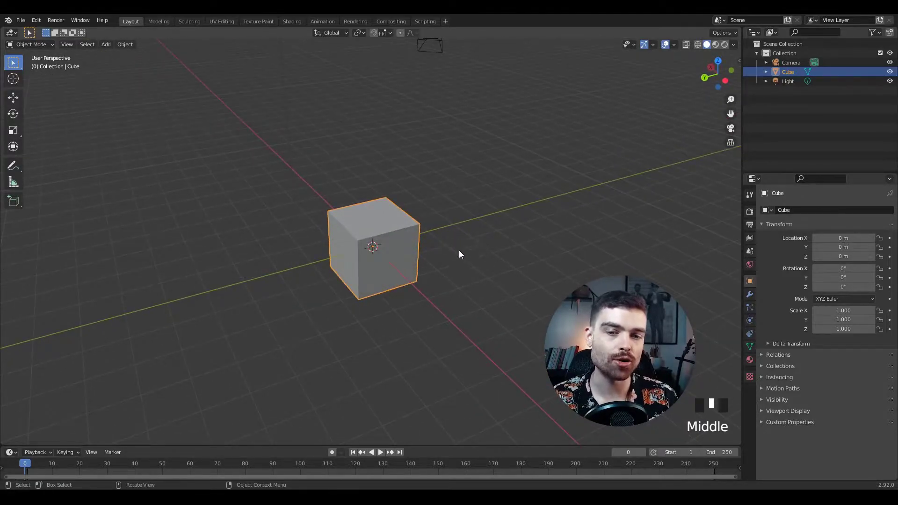
key(s)
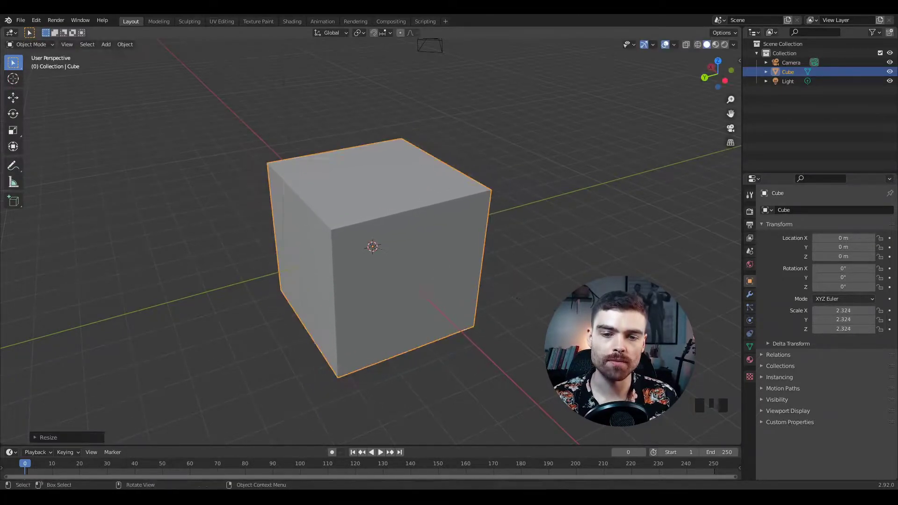
- Try scaling the cube along the global X, Y and Z axes in turn, and cancel the scaling
click(531, 288)
ctrl+middle_drag(529, 267, 528, 280)
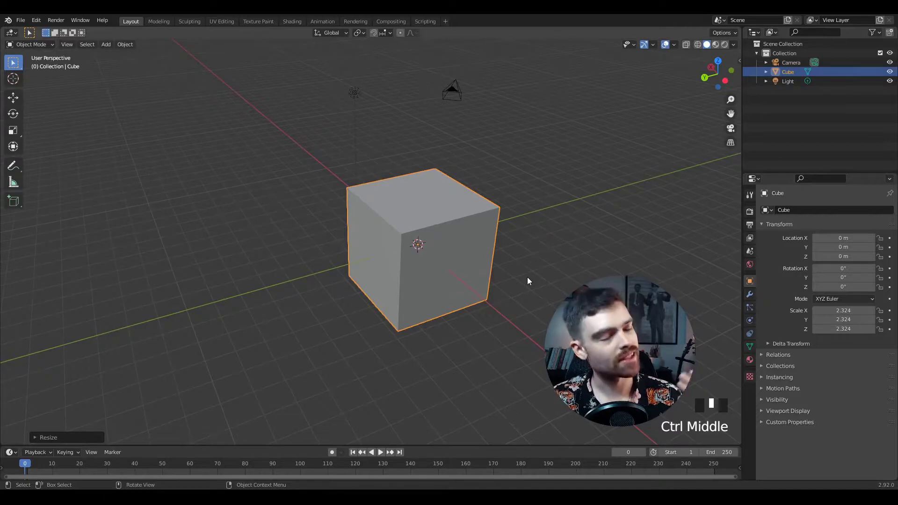
key(s)
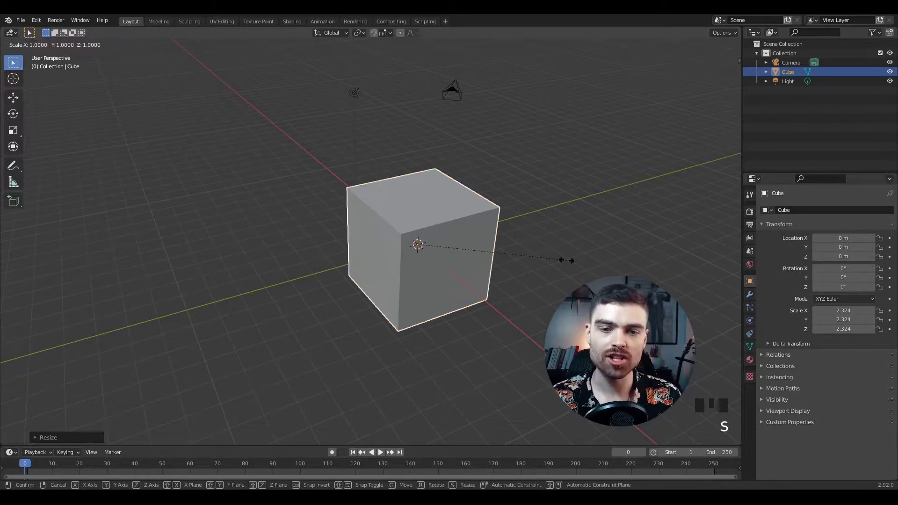
key(x)
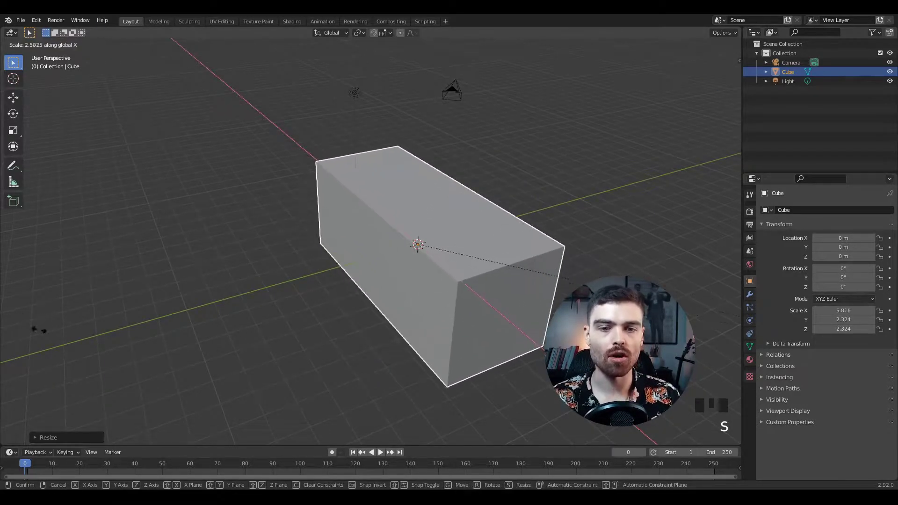
key(y)
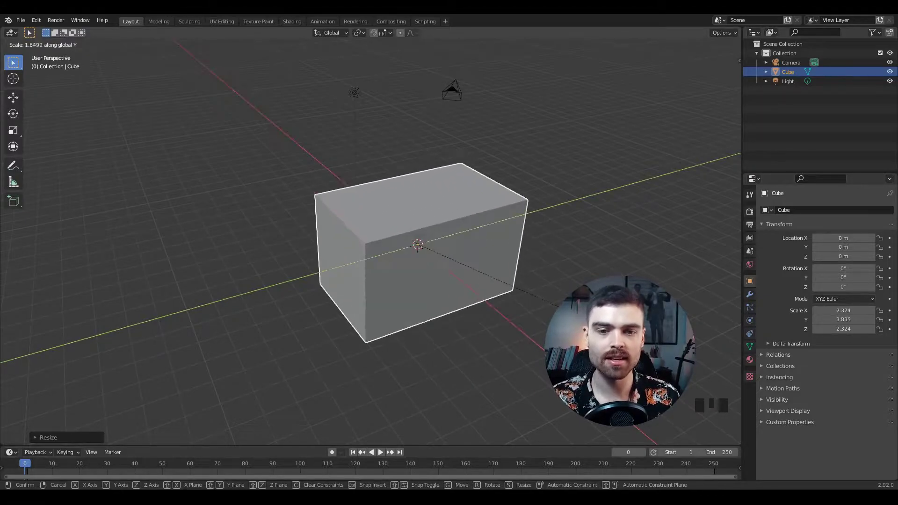
key(z)
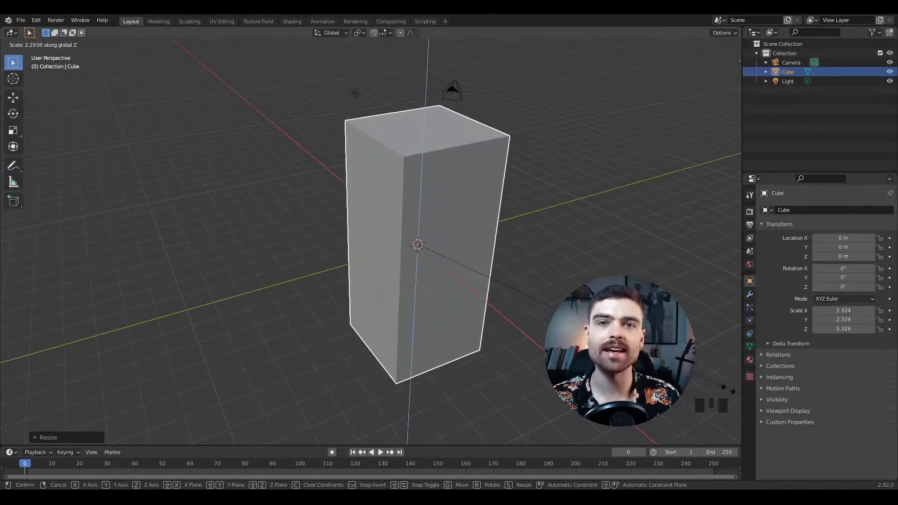
right_click(556, 303)
middle_drag(556, 302, 560, 296)
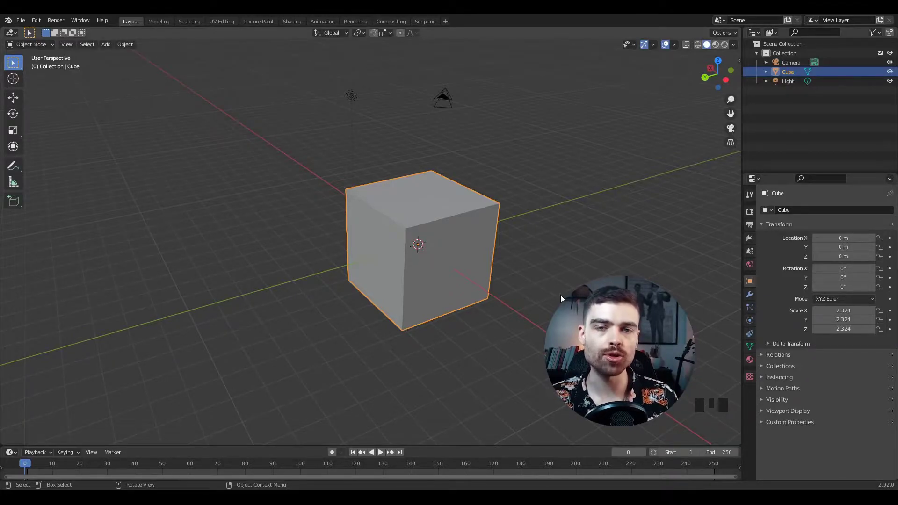
- Try scaling the cube on two axes at a time, locking the global Z, Y and X axes in turn
key(s)
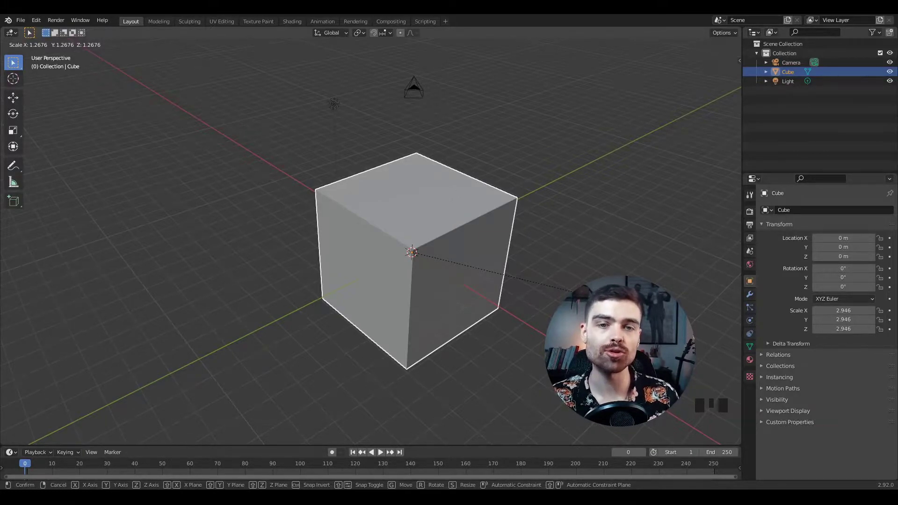
key(shift+z)
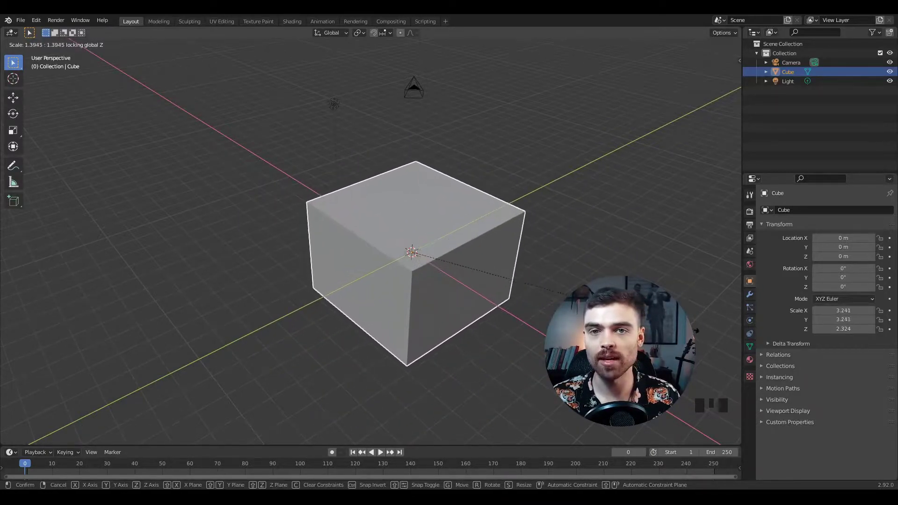
key(shift+y)
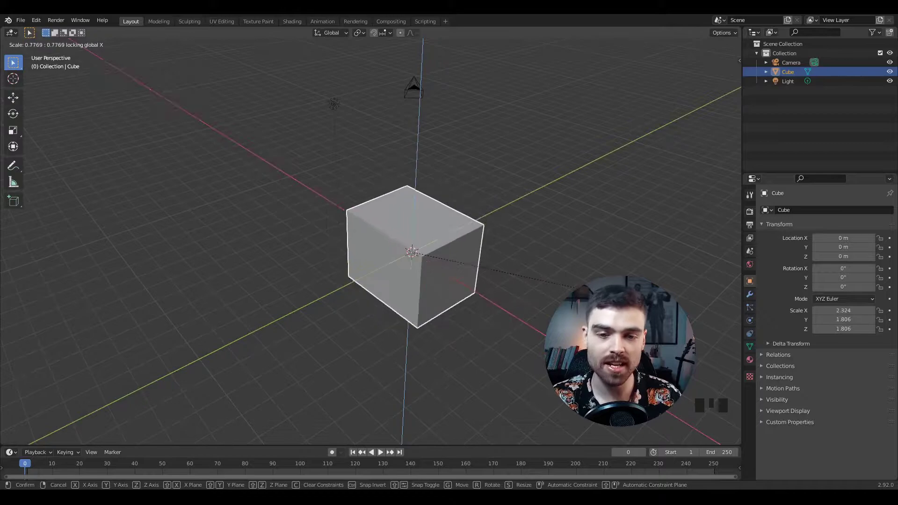
key(shift+x)
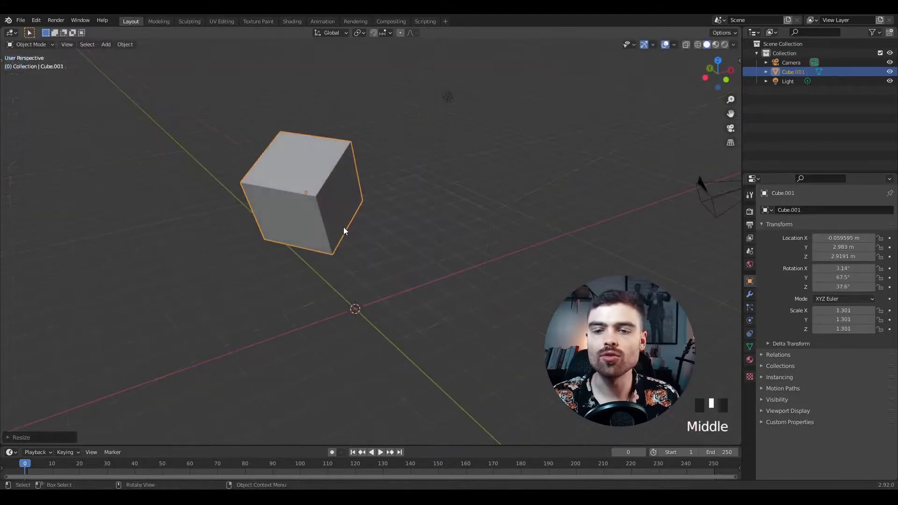
- Trackball-rotate the cube to about X 138°, Y 22.8°, Z 240°, and move it along global X to about -1.91 m
key(r)
key(r)
click(381, 187)
middle_drag(382, 187, 402, 223)
key(g)
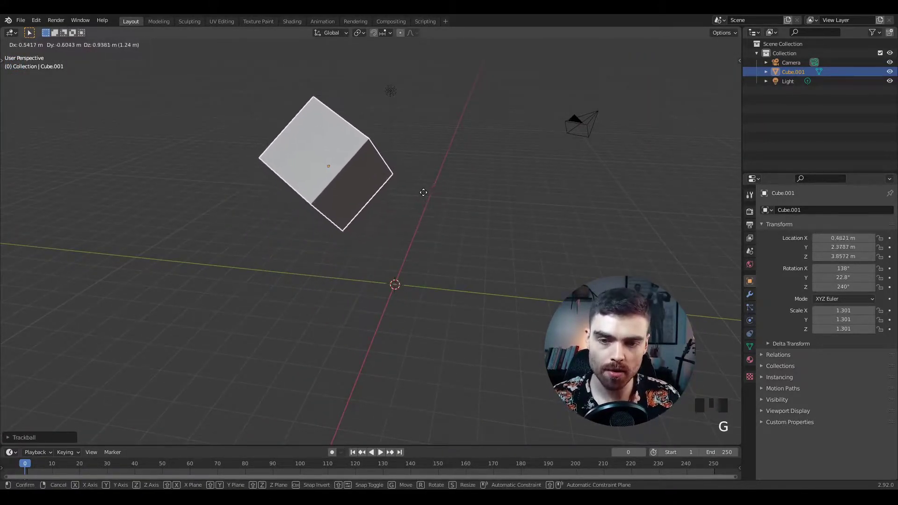
key(x)
click(425, 295)
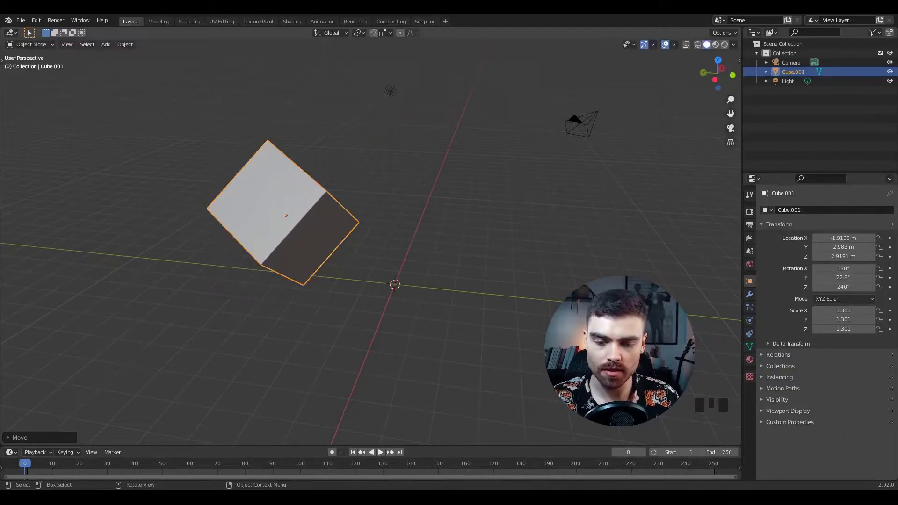
- Trackball-rotate the cube to about X 50.4°, Y 47°, Z 297°, and scale it uniformly to about 1.037
key(r)
key(r)
key(Return)
key(s)
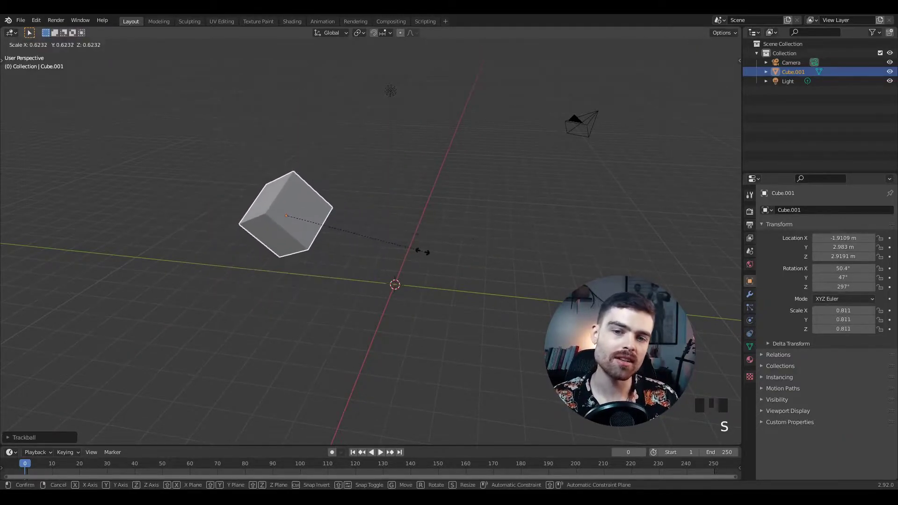
click(455, 251)
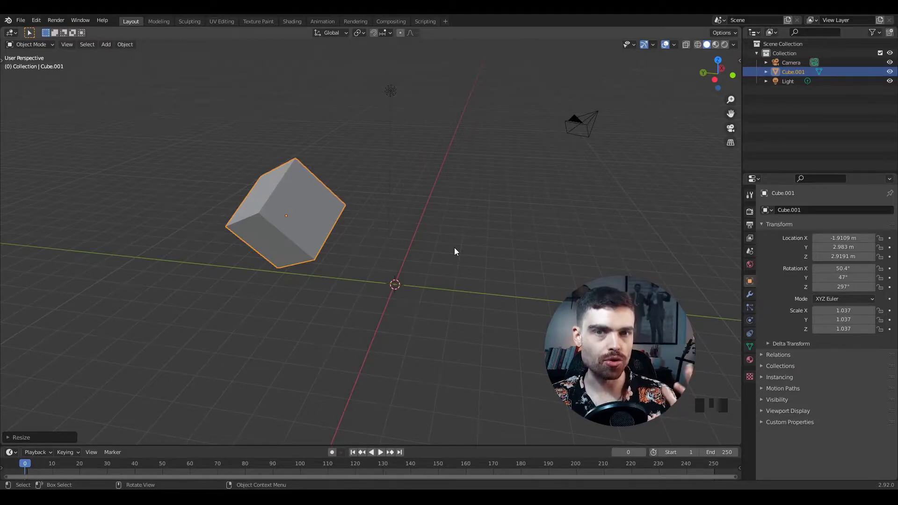
- Return to the selection tool and try moving the tilted cube freely near the annotated arrow, cancelling the move
middle_drag(455, 251, 378, 249)
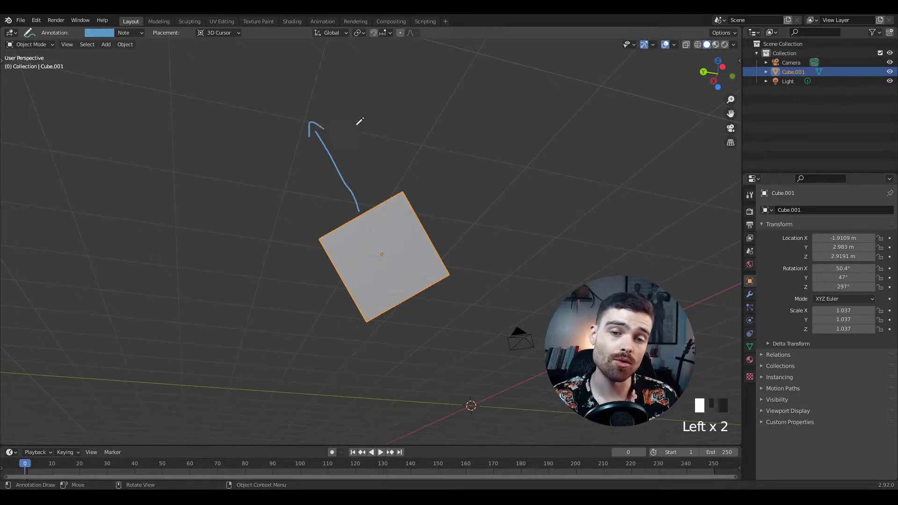
key(w)
middle_drag(344, 123, 467, 217)
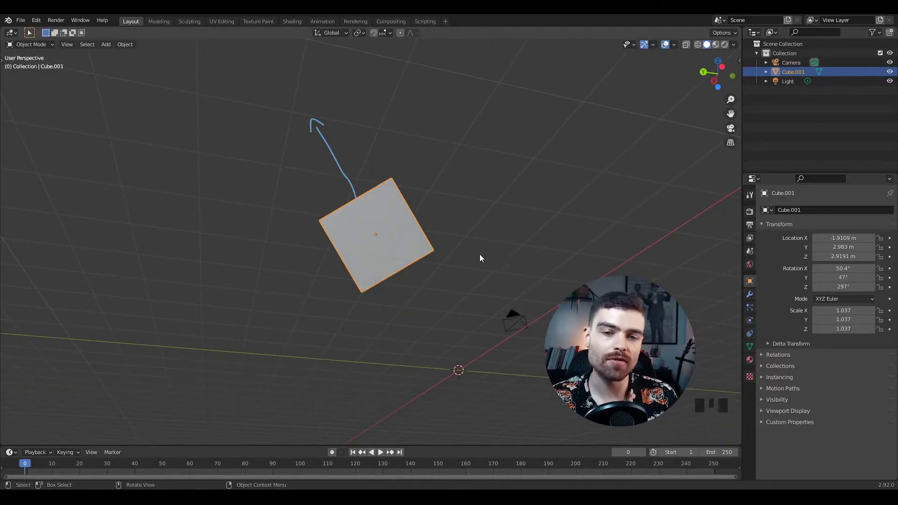
key(g)
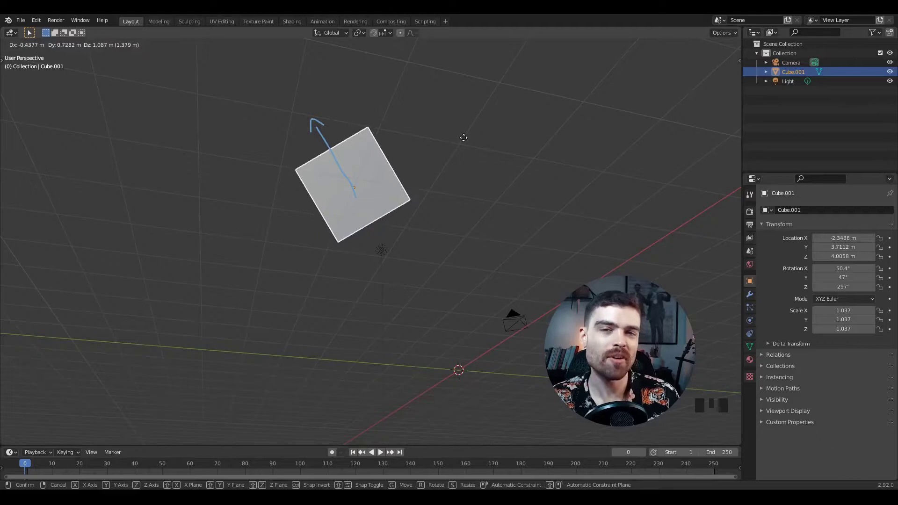
right_click(465, 170)
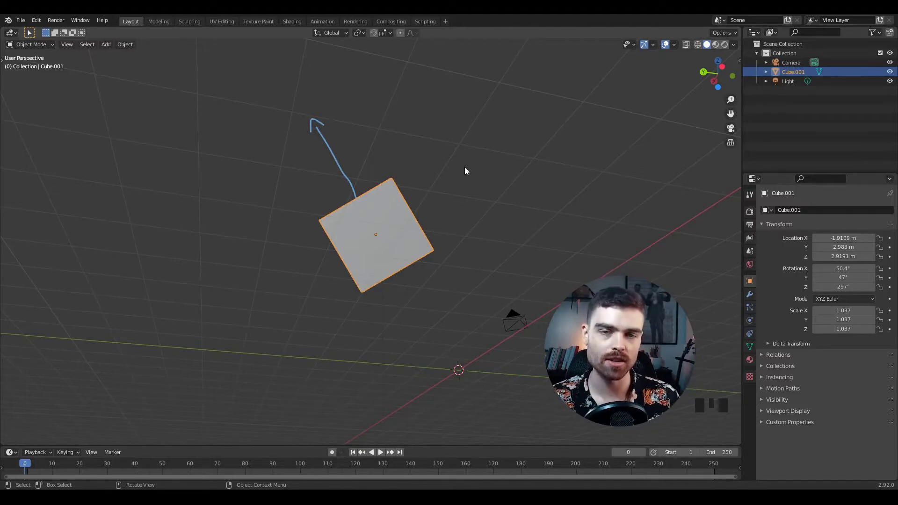
- Try moving the tilted cube along the global X axis and along its local X axis, and cancel the move
key(g)
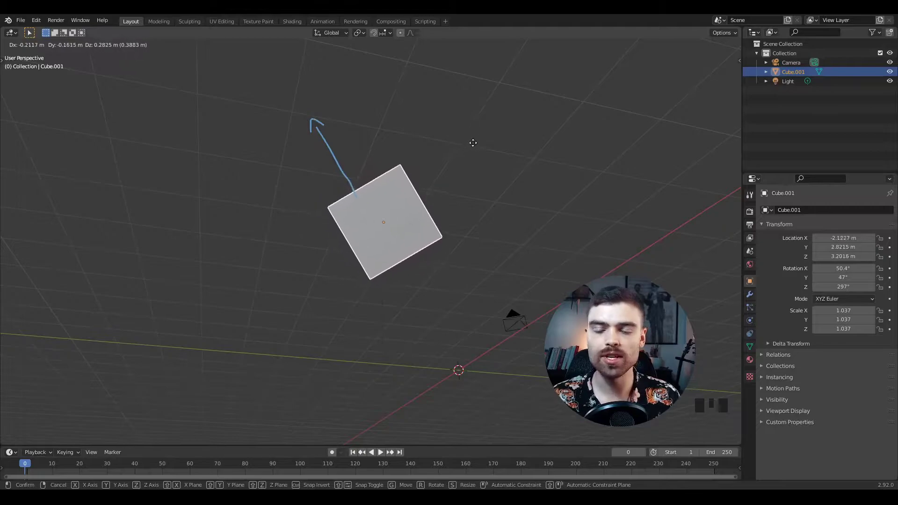
key(x)
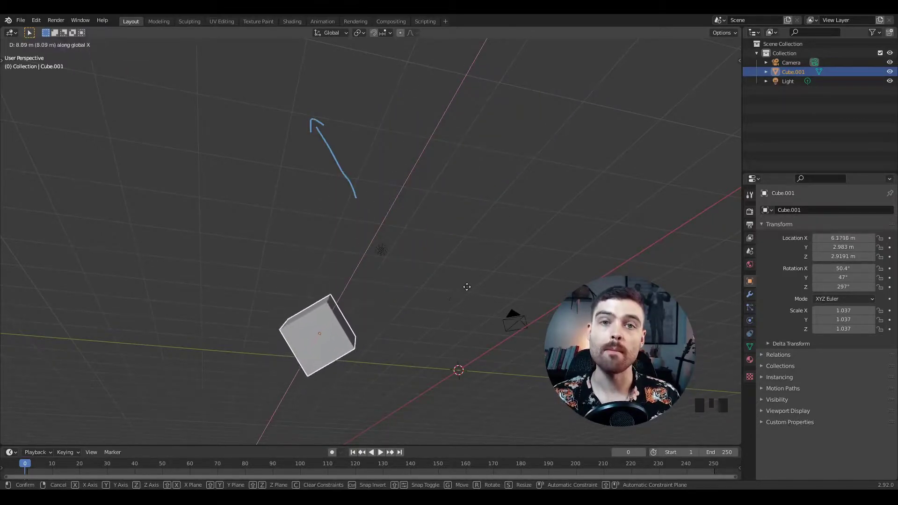
key(x)
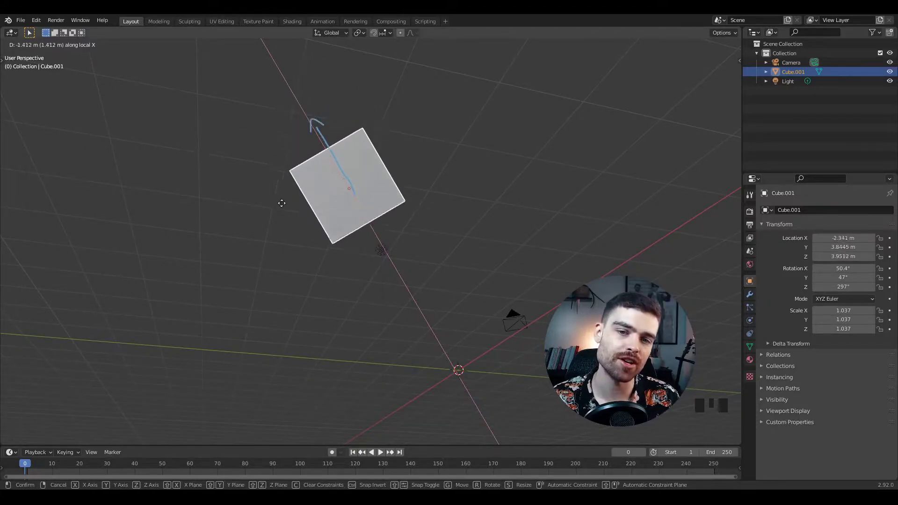
right_click(287, 173)
middle_drag(286, 173, 330, 179)
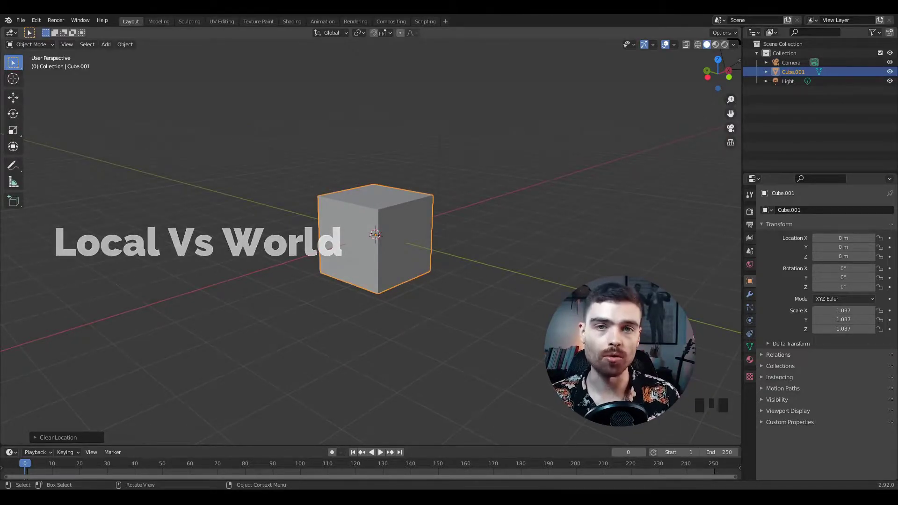
- Try moving the unrotated cube from the origin along the global X, Y and Z axes in turn
key(g)
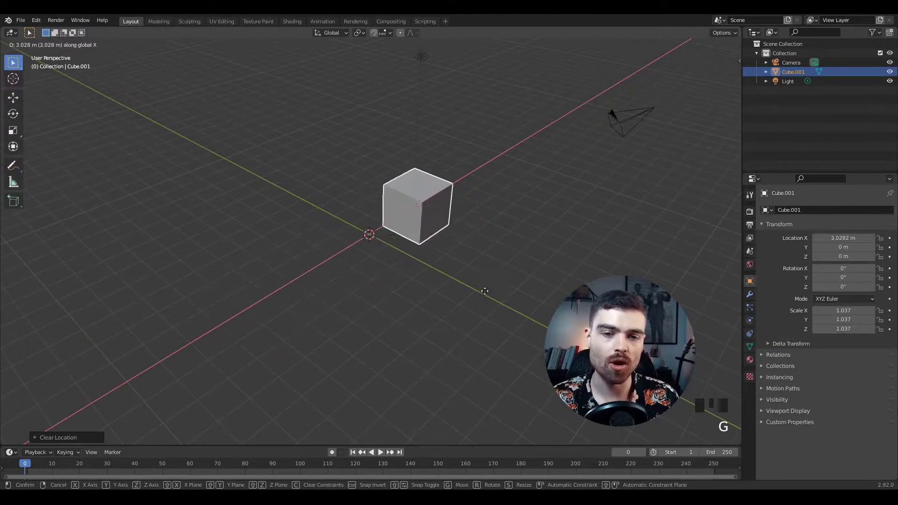
key(y)
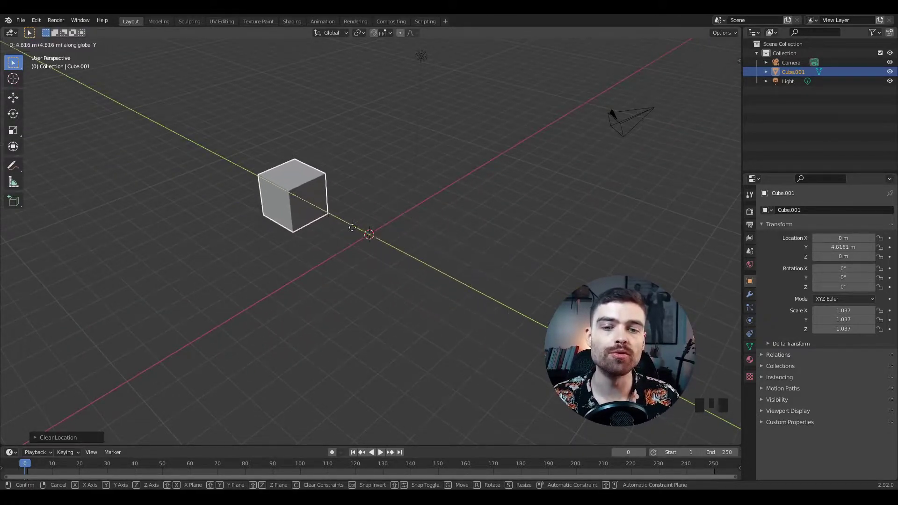
key(z)
- Try moving the rotated cube along its local Y, X and Z axes in turn
key(g)
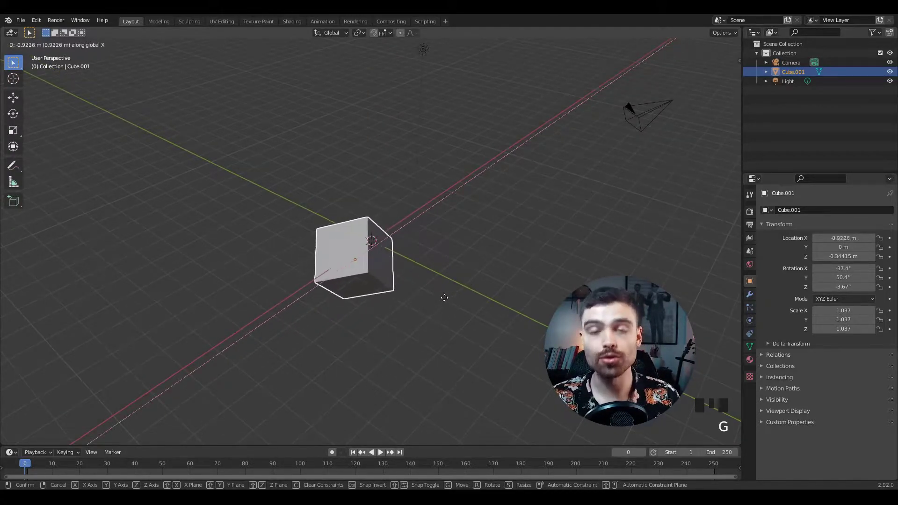
key(y)
key(y)
key(x)
key(x)
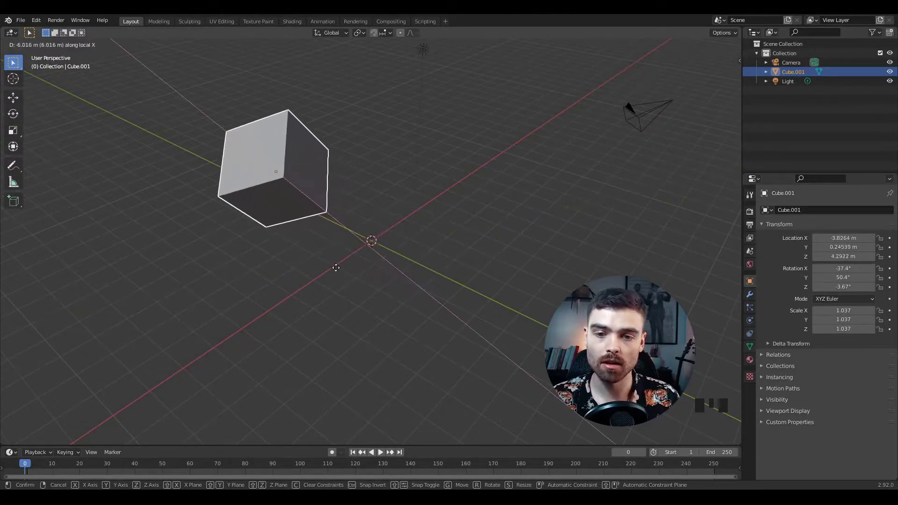
key(z)
key(z)
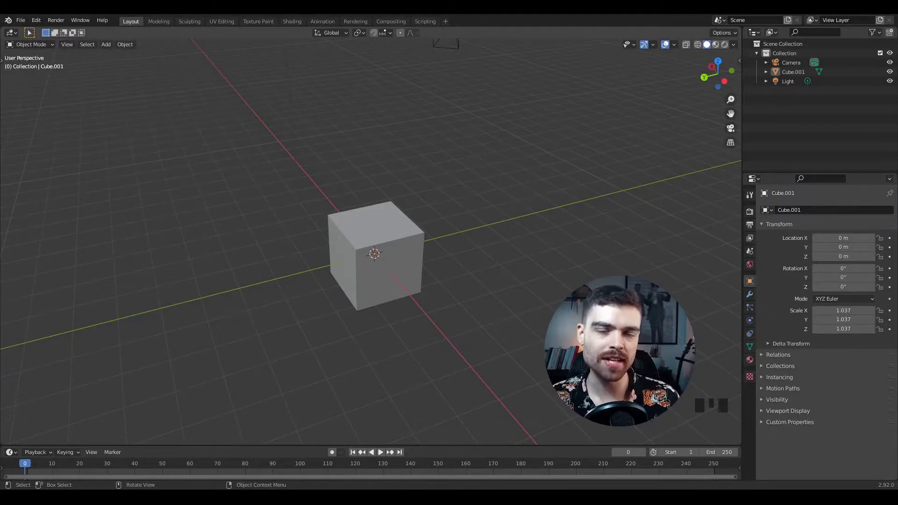
- Switch to circle selection and practise selecting the cube by brushing over it
key(w)
click(383, 260)
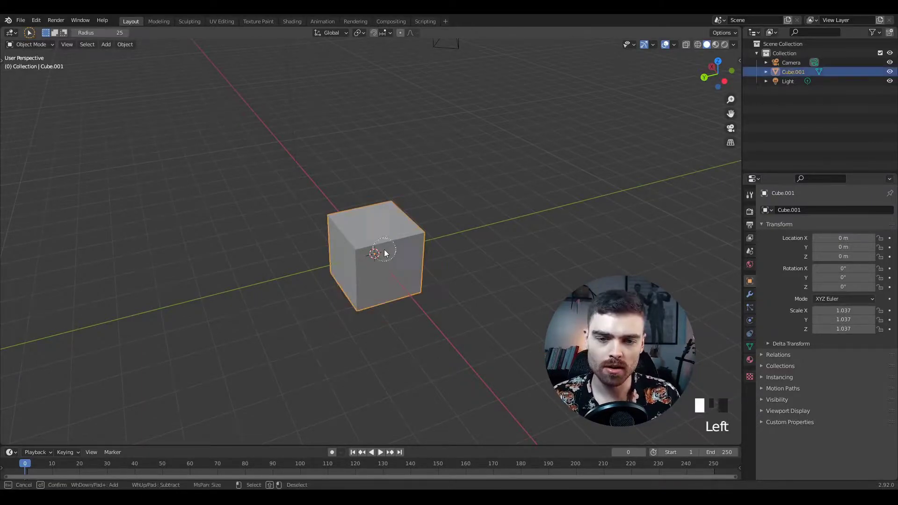
drag(402, 194, 370, 293)
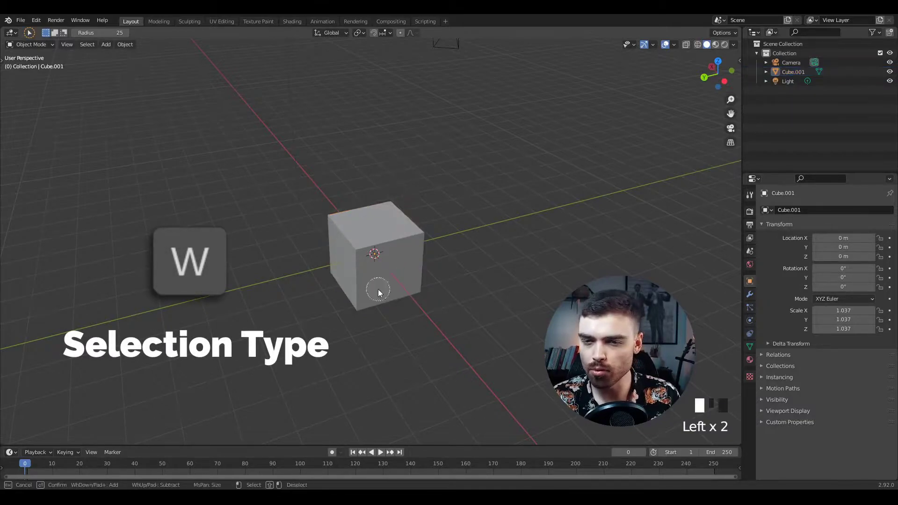
click(382, 280)
- Switch to lasso selection and draw lasso outlines over and around the cube
key(w)
mouse_move(363, 229)
mouse_down()
mouse_move(419, 241)
mouse_move(390, 223)
mouse_up()
mouse_move(465, 196)
mouse_down()
mouse_move(369, 230)
mouse_move(382, 278)
mouse_move(324, 351)
mouse_up()
- Switch to the Tweak tool and move the cube freely to about X 0.38 m, Y 0.48 m, Z 0.22 m
key(w)
click(320, 224)
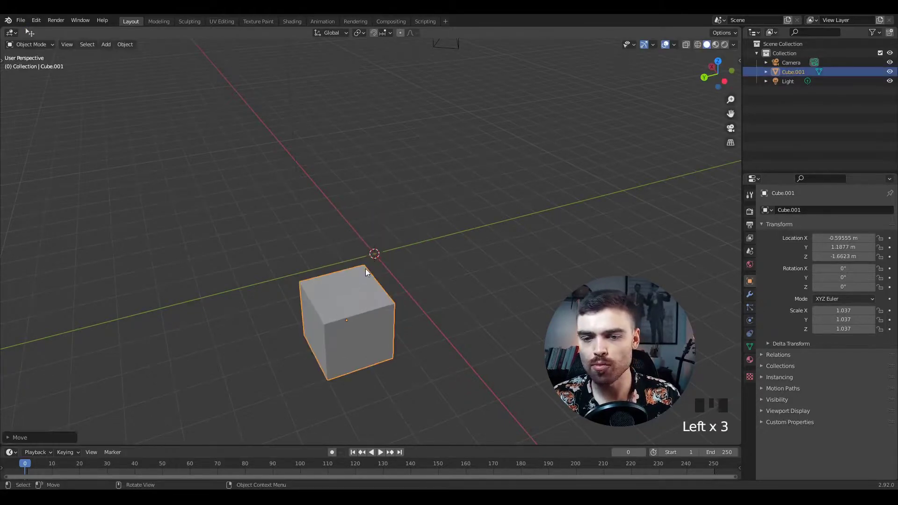
drag(349, 276, 414, 150)
drag(406, 199, 363, 258)
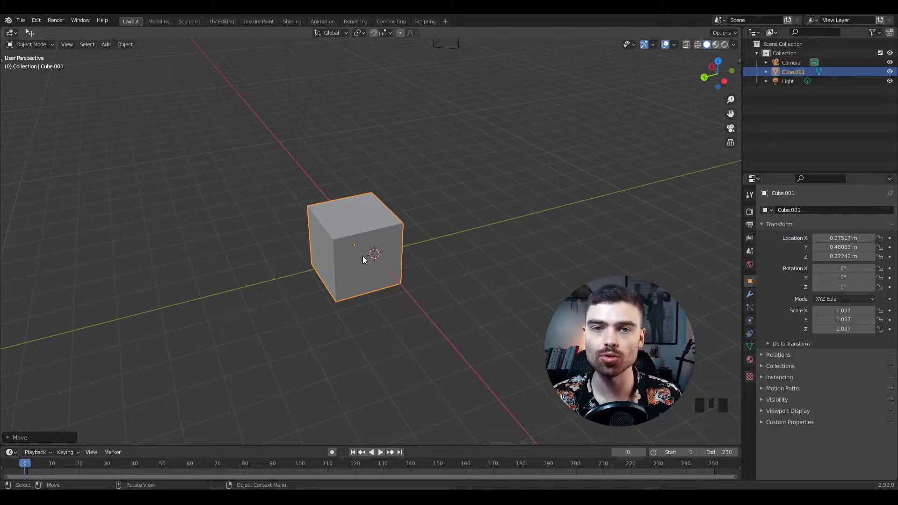
- Return to box selection, reveal the viewport tools and choose Select Box from the selection tool variants
key(w)
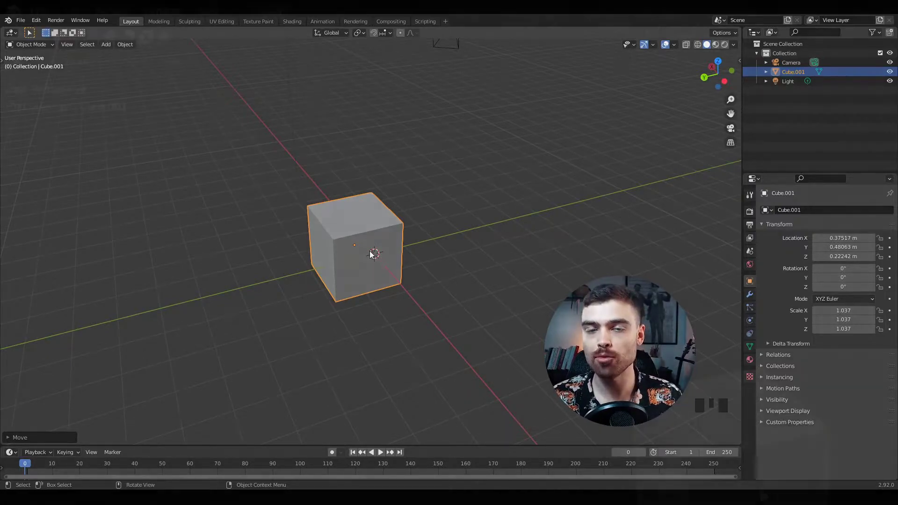
key(t)
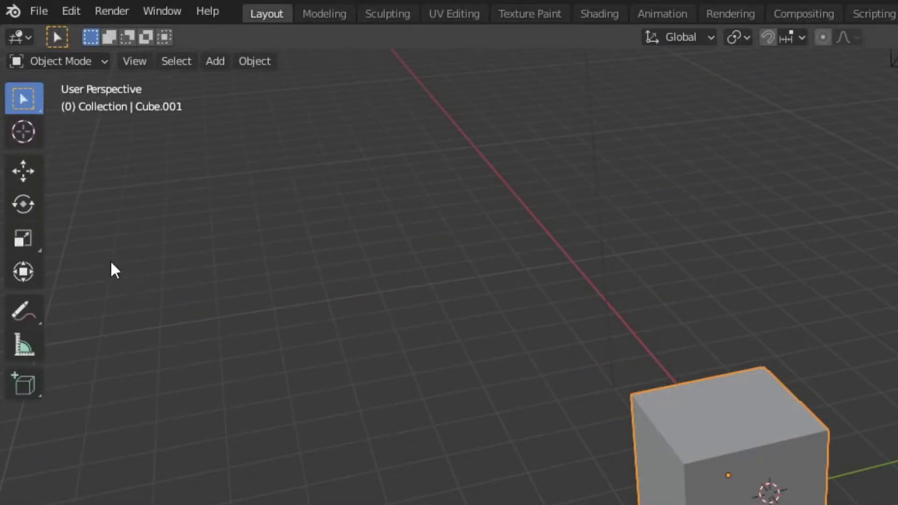
click(29, 98)
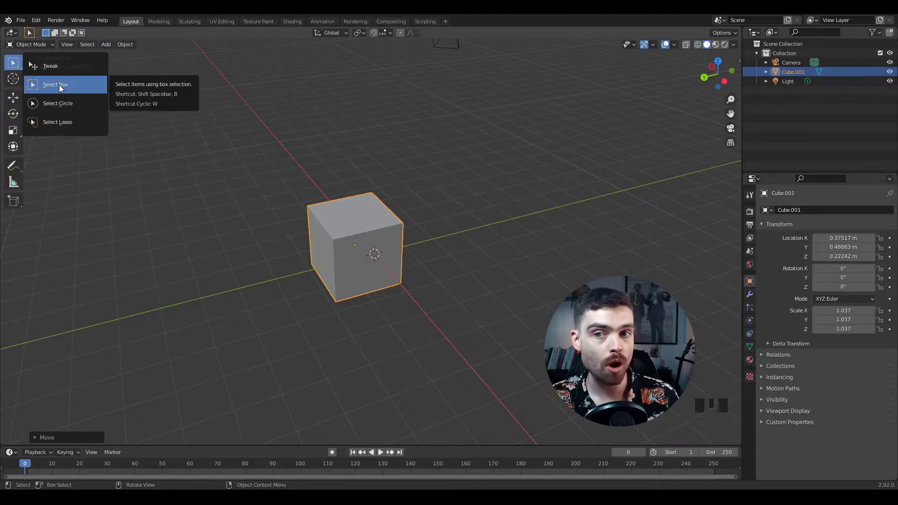
click(59, 85)
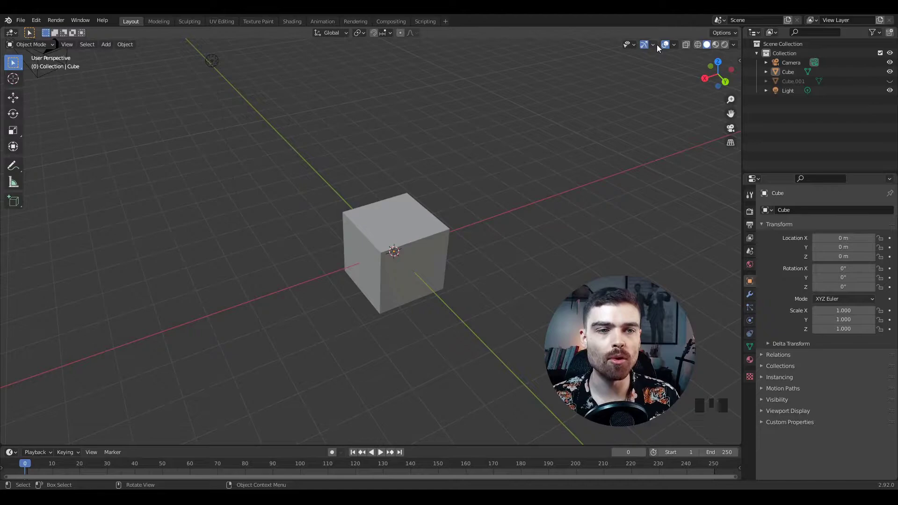
- Enable the Move, Rotate and Scale object gizmos for the viewport
click(654, 45)
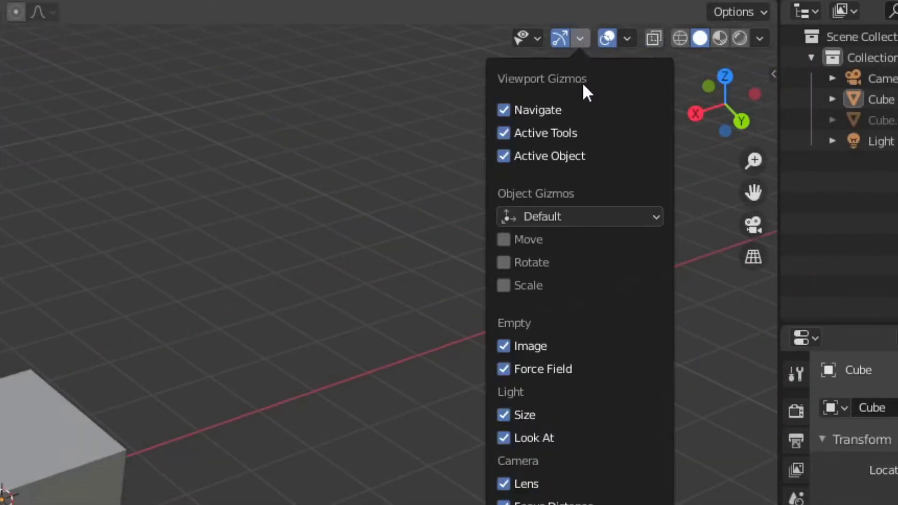
click(509, 243)
click(508, 261)
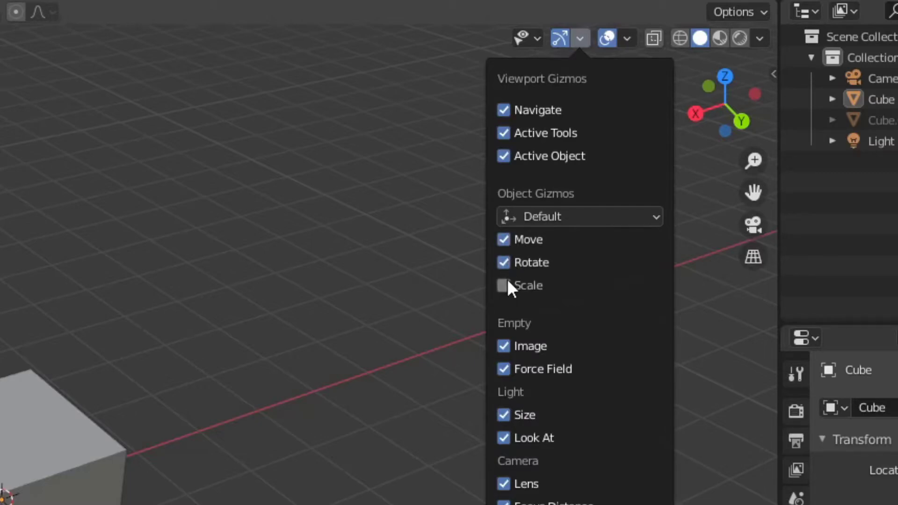
click(507, 283)
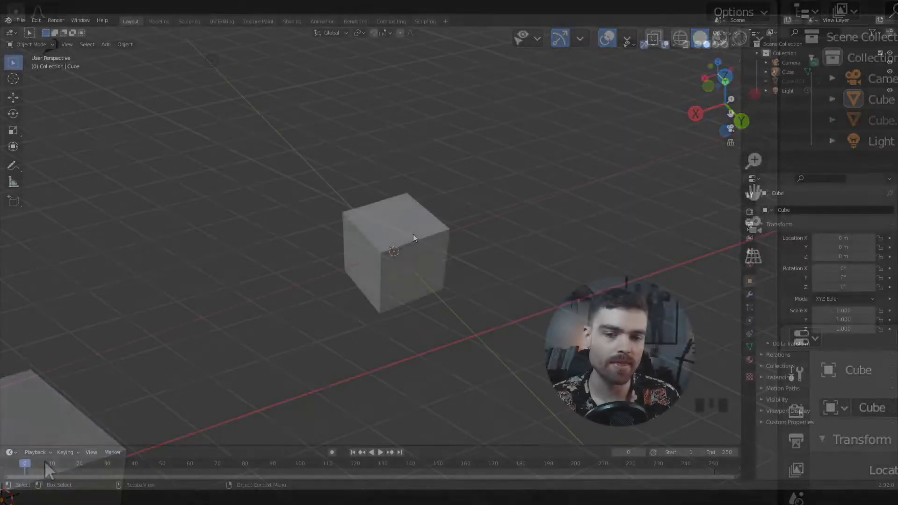
click(414, 234)
middle_drag(414, 234, 475, 252)
drag(395, 272, 431, 268)
drag(405, 240, 209, 290)
middle_drag(415, 258, 440, 264)
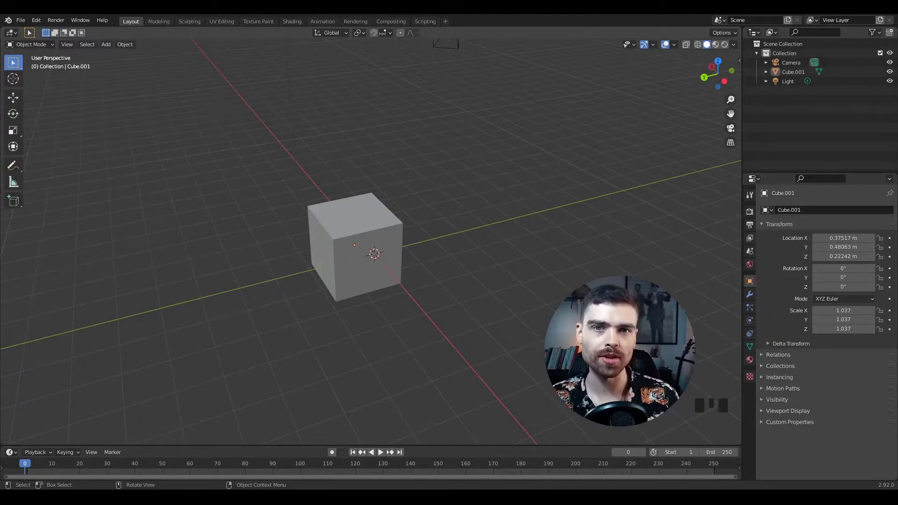
- Move the cube freely to about X -0.59 m, Y -0.77 m, Z 2.63 m and delete it
key(g)
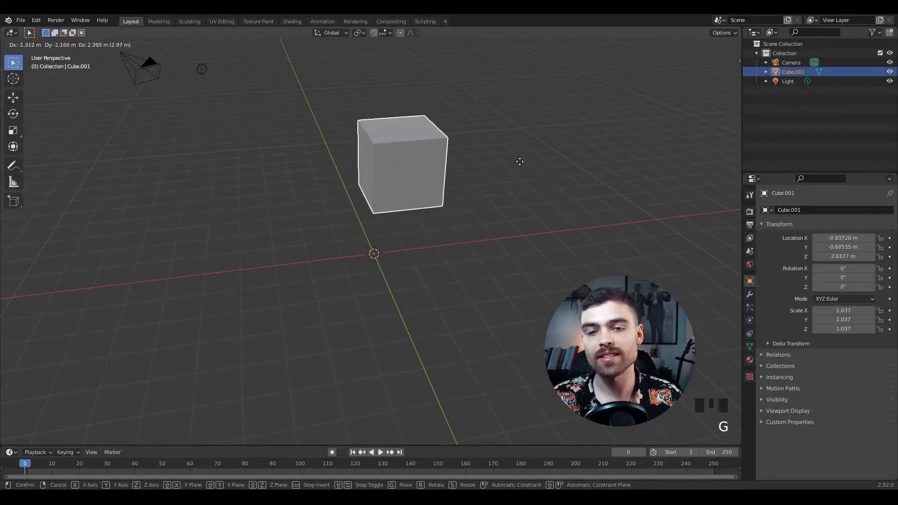
click(512, 178)
middle_drag(512, 178, 530, 206)
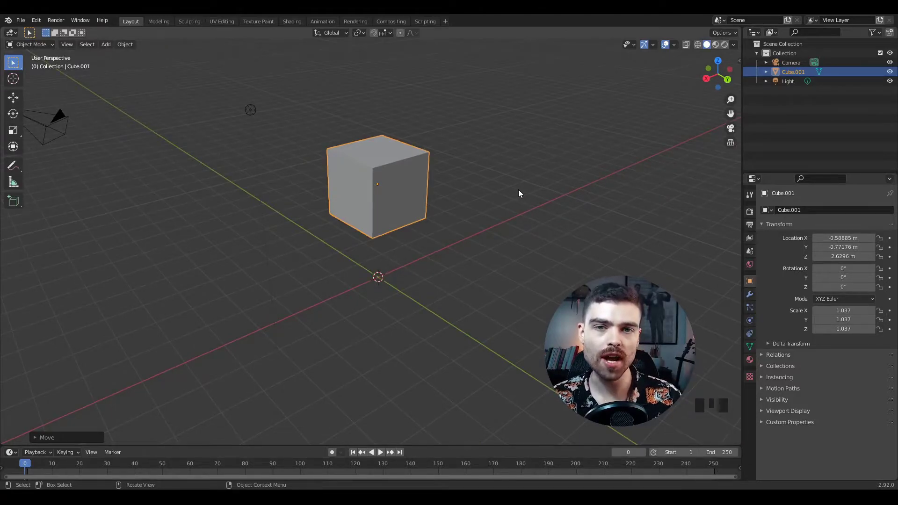
key(x)
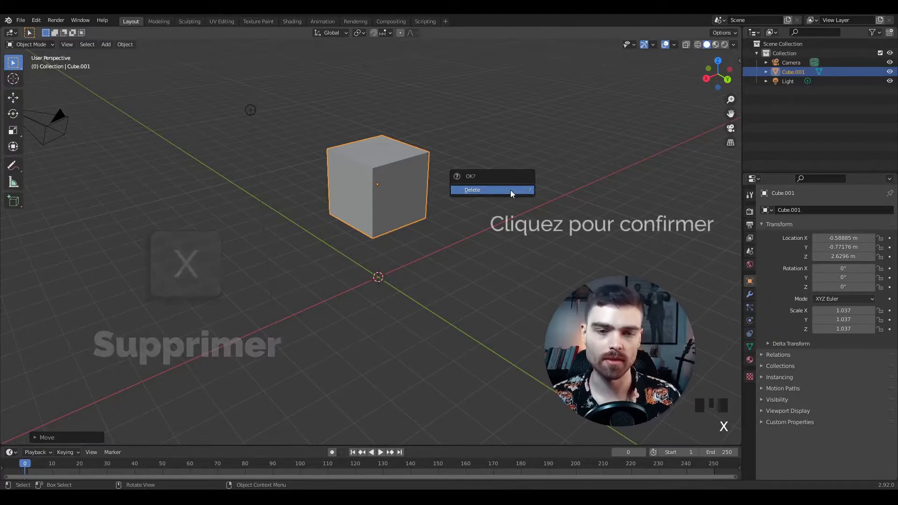
click(494, 189)
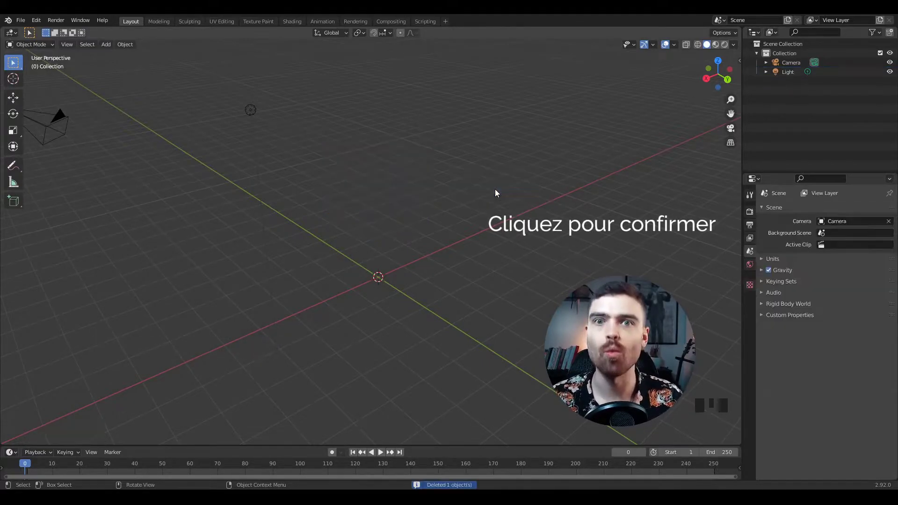
- Select the light and the camera together with a selection box and delete both
middle_drag(495, 189, 504, 208)
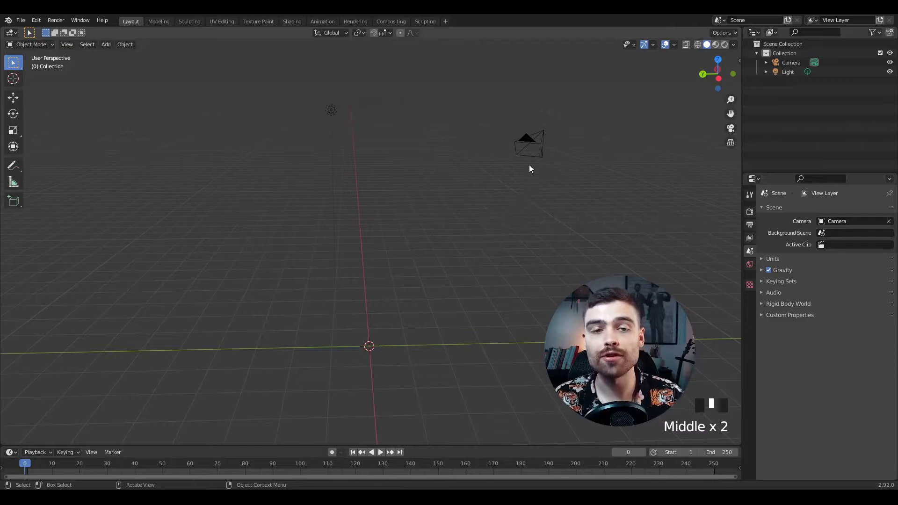
click(331, 110)
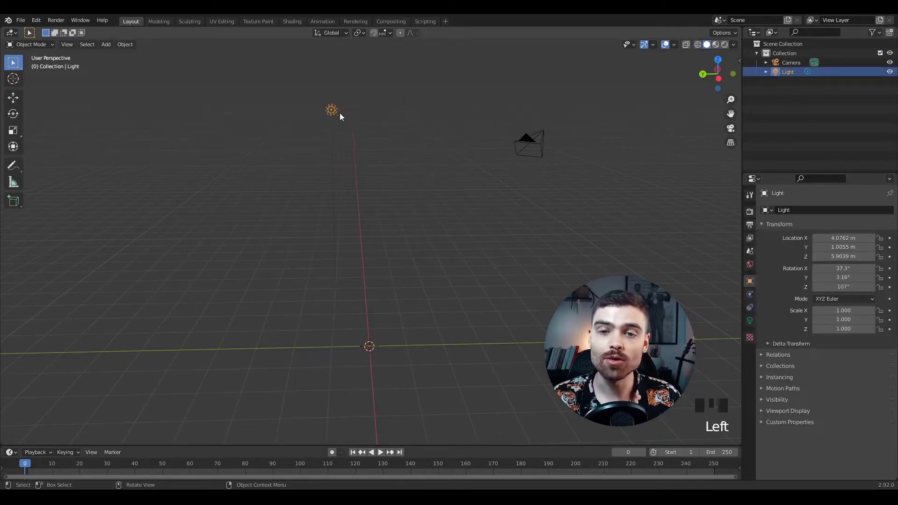
click(543, 145)
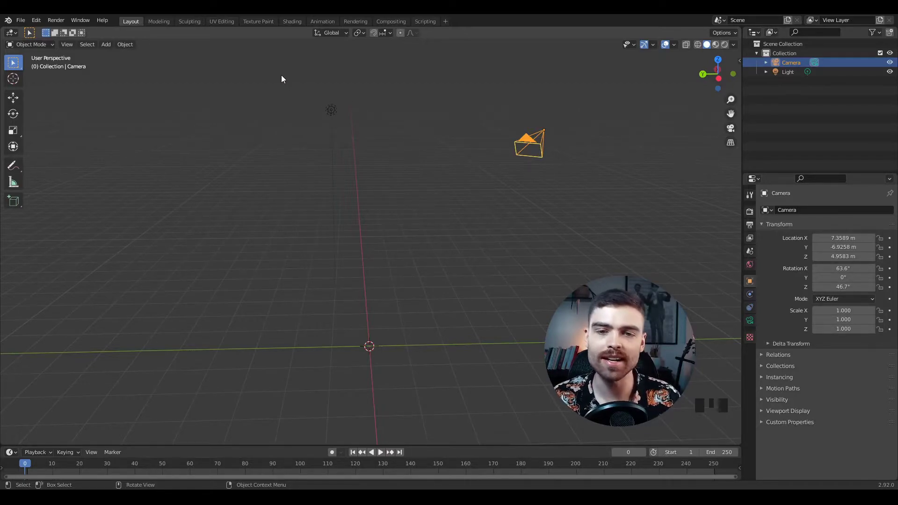
drag(251, 69, 257, 74)
drag(284, 103, 598, 211)
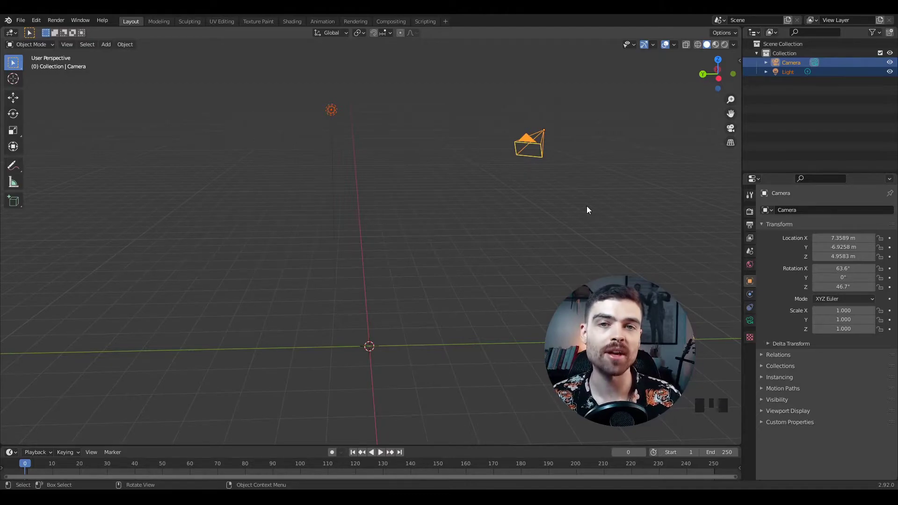
key(x)
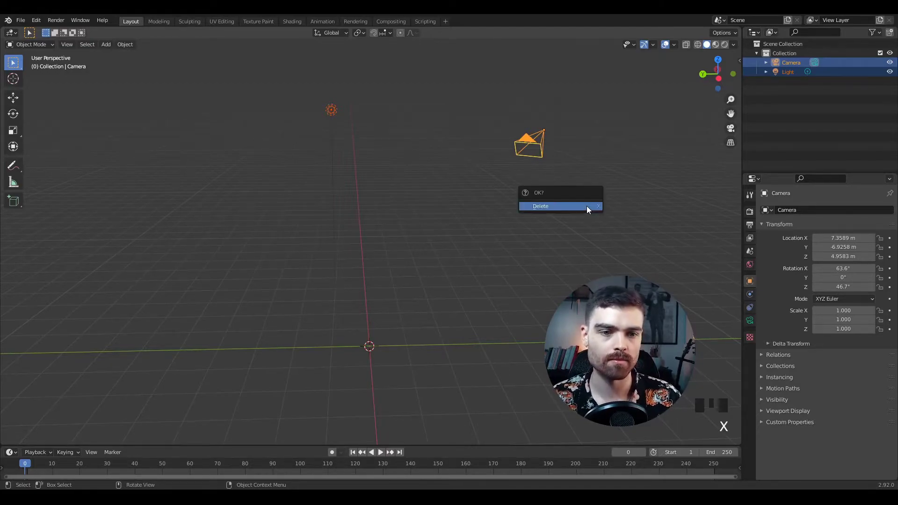
click(588, 204)
middle_drag(591, 203, 523, 205)
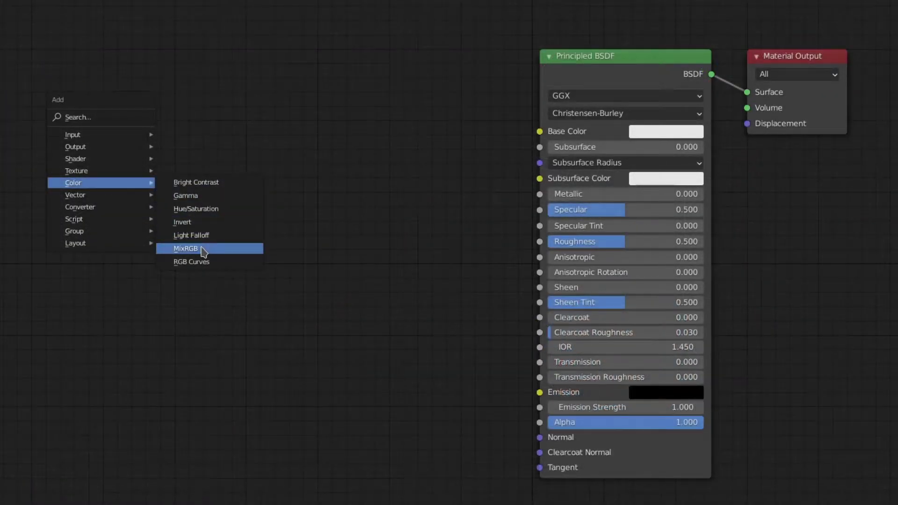
- Add a MixRGB color node to the material's shader node tree
click(232, 248)
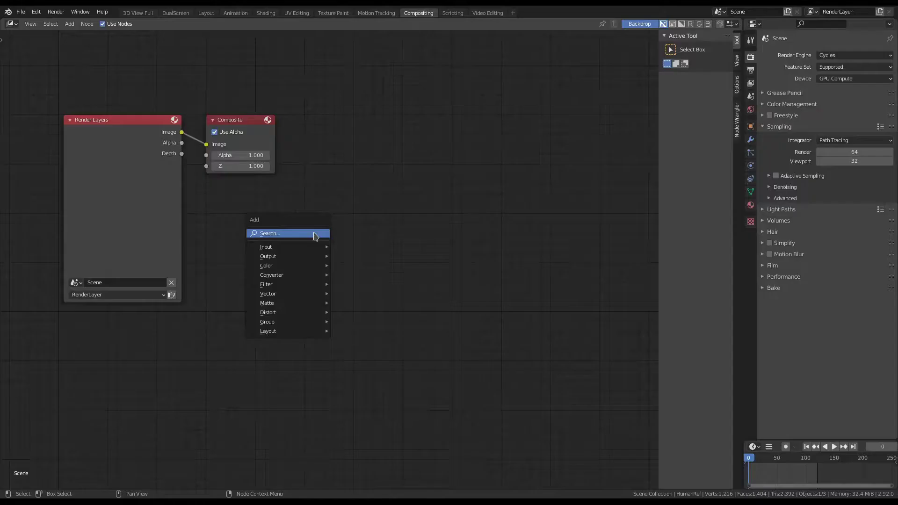
- Search the compositor's nodes for "curv" and add an RGB Curves node below the Composite node
click(315, 233)
text(curv)
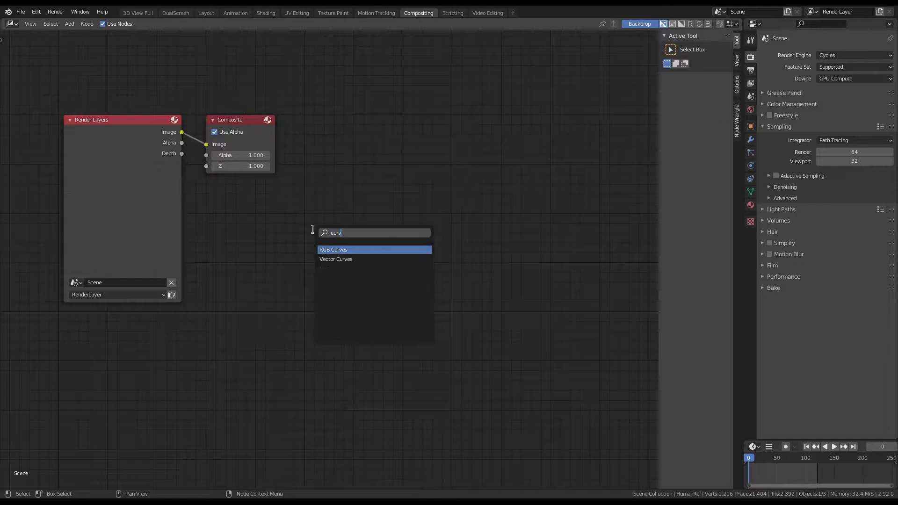
key(Return)
click(331, 227)
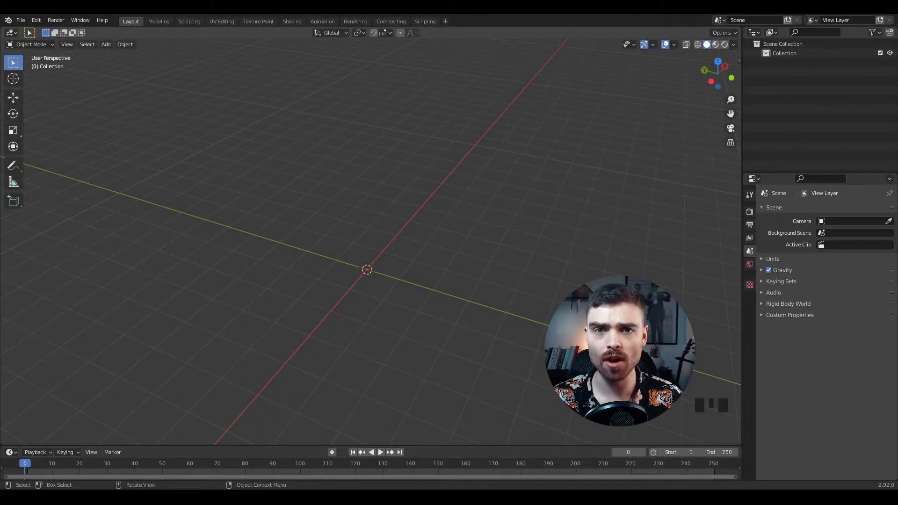
- Add a cube mesh at the origin of the empty scene and delete it again
middle_drag(412, 260, 461, 257)
key(shift+a)
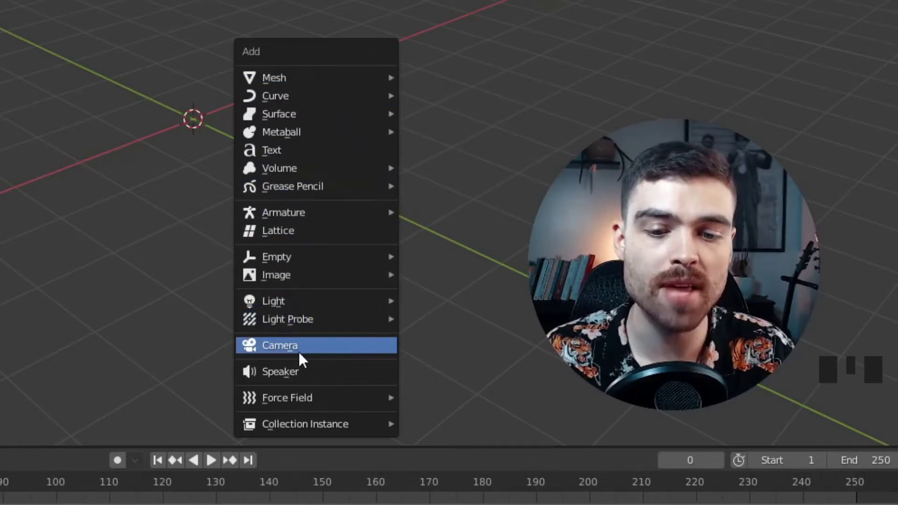
mouse_move(313, 302)
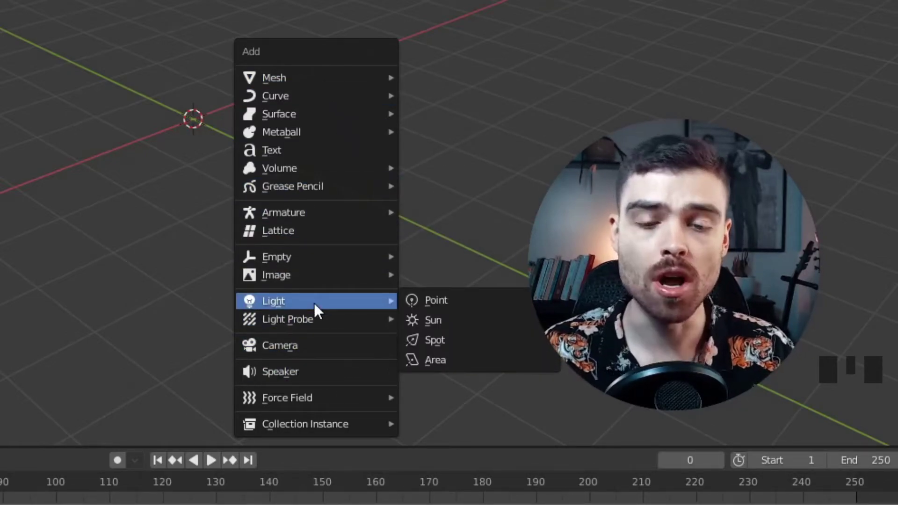
mouse_move(350, 76)
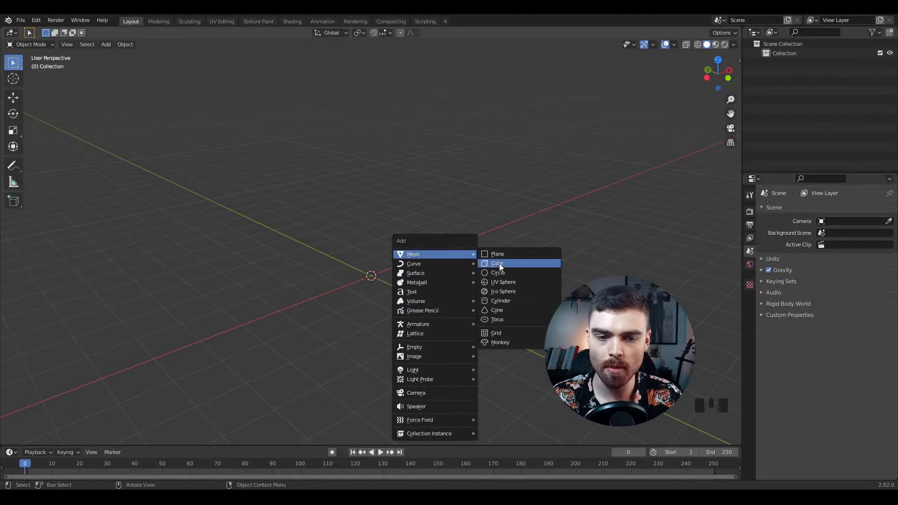
click(499, 264)
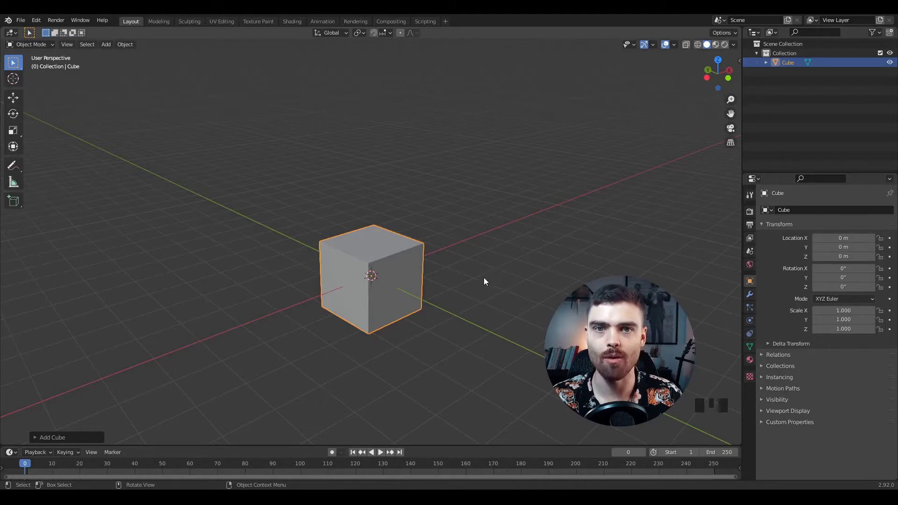
key(Delete)
- Add a cone mesh at the origin of the scene
key(shift+a)
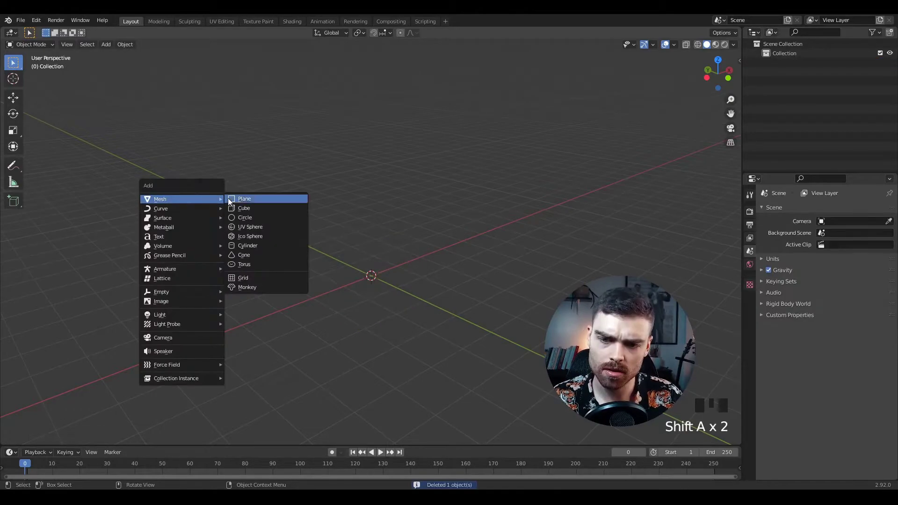
click(249, 257)
middle_drag(322, 252, 337, 280)
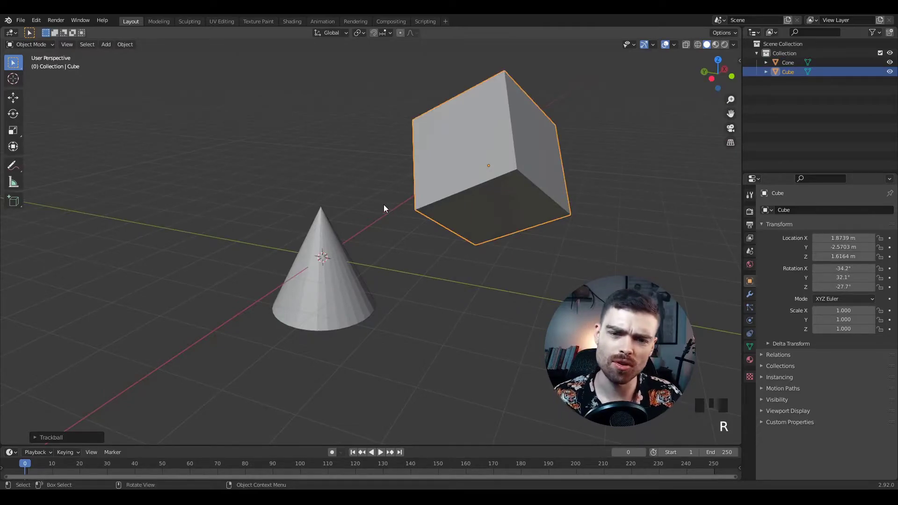
- Add a UV sphere, place it at about X -0.72 m, Y 3.06 m, Z 2.03 m and rotate it freely
shift+middle_drag(383, 208, 387, 245)
key(shift+a)
key(shift+a)
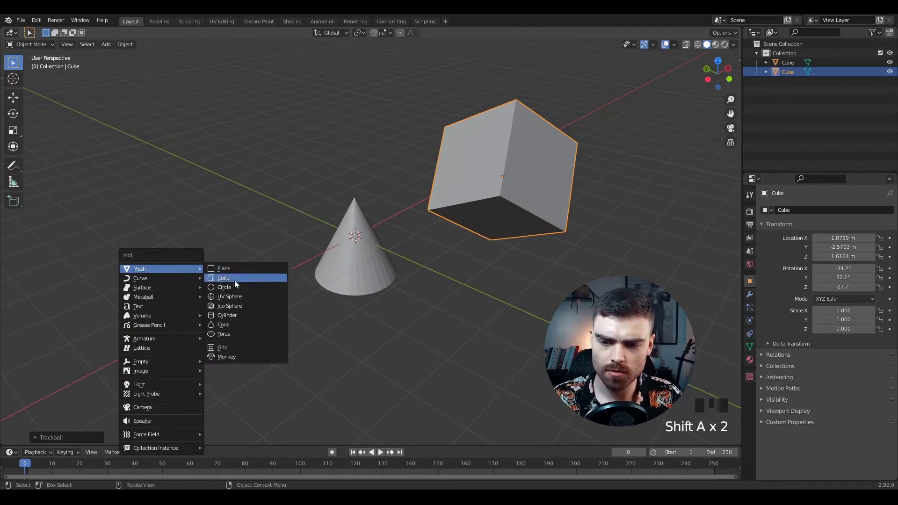
click(240, 305)
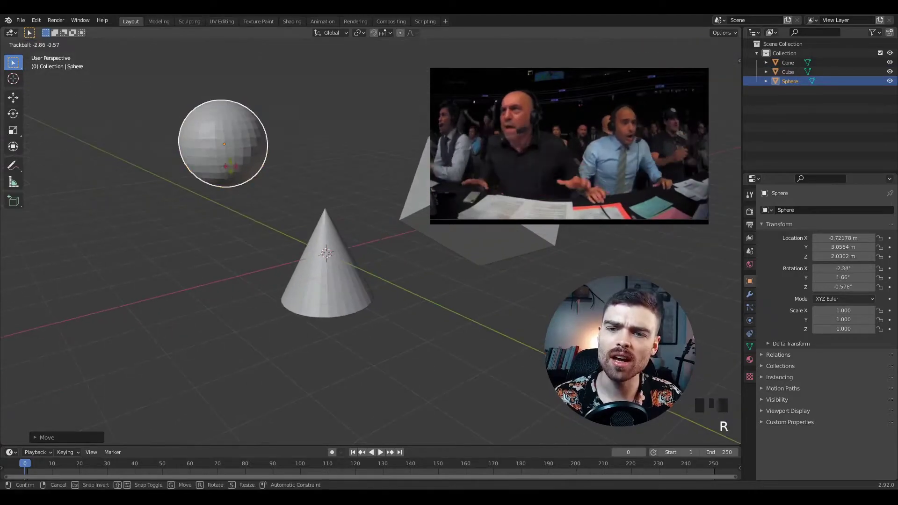
click(340, 160)
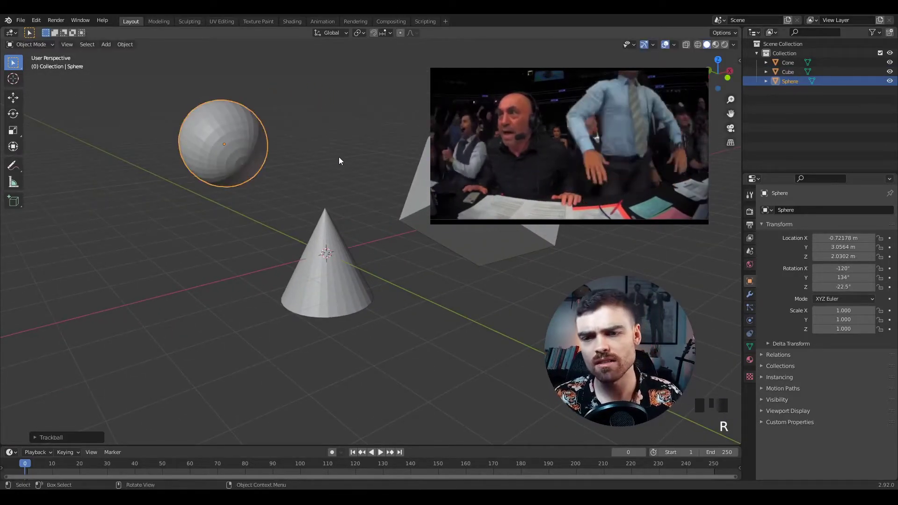
- Add a cylinder, place it at about X -2.76 m, Y 1.84 m, Z -0.95 m and rotate it freely
key(shift+a)
mouse_move(340, 161)
click(391, 204)
key(g)
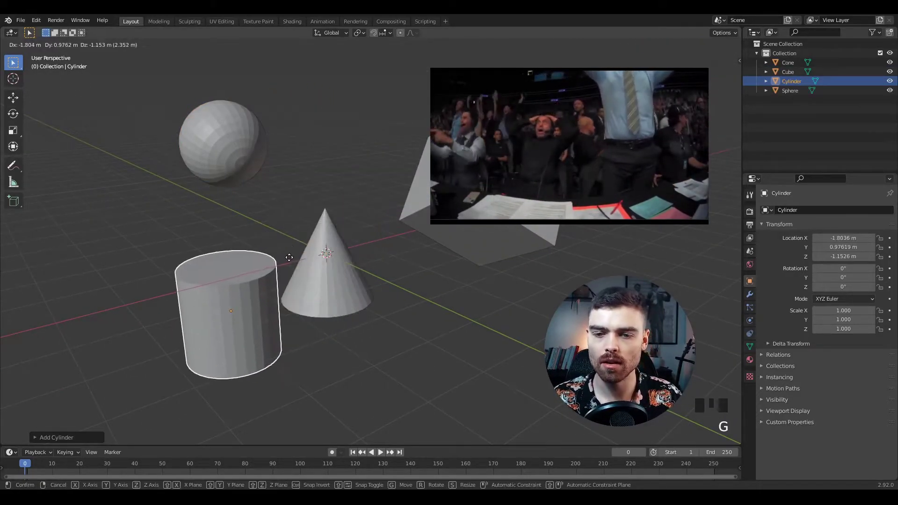
click(229, 247)
key(r)
key(r)
- Increase the vertex count of the newly added three-sided cylinder in its creation settings
shift+middle_drag(374, 276, 408, 270)
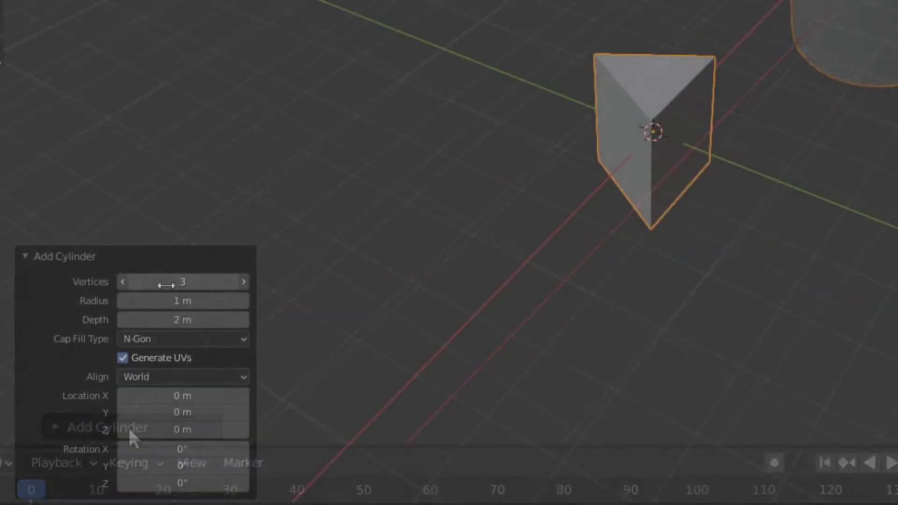
drag(161, 283, 181, 281)
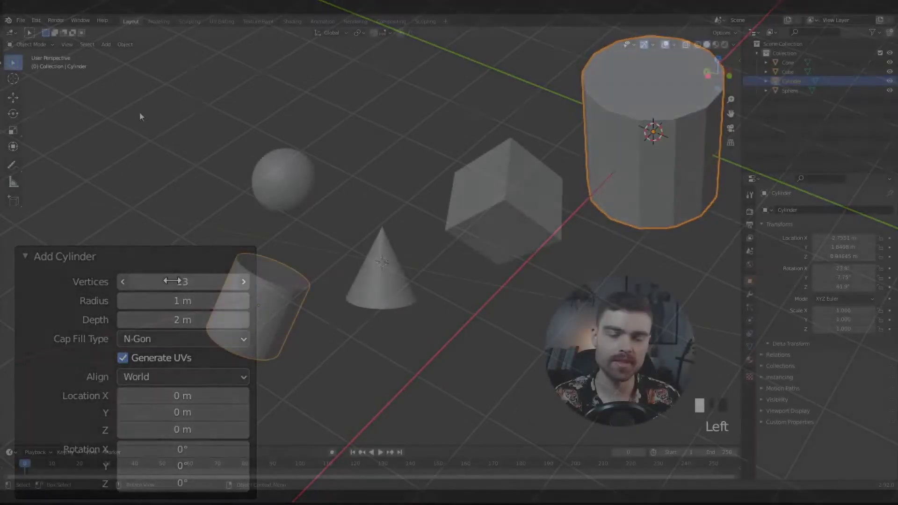
- Box-select the cone, cube, cylinder and sphere and delete all of them
drag(140, 113, 641, 394)
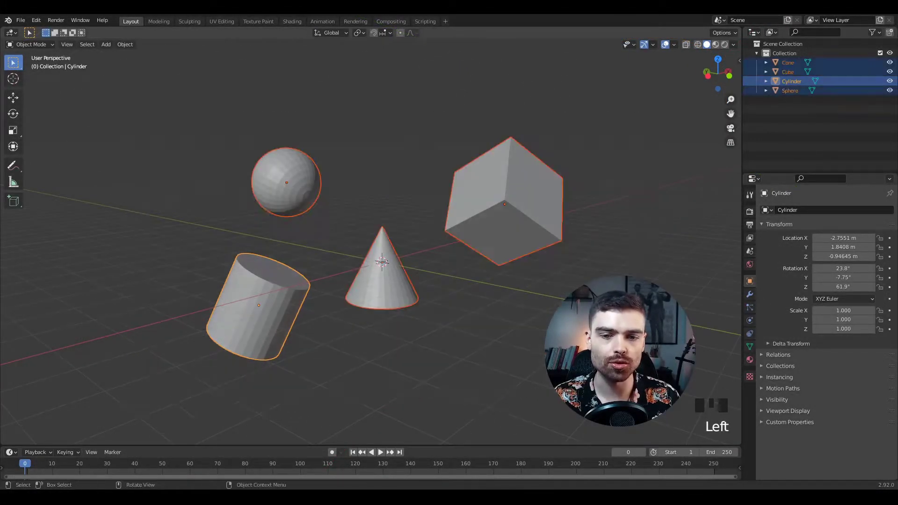
key(x)
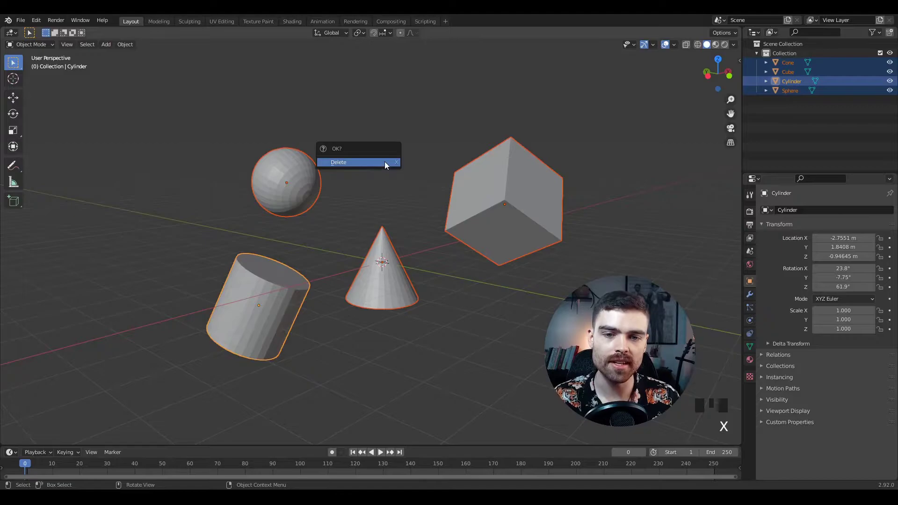
click(384, 162)
- Add a new cylinder mesh at the origin of the emptied scene
middle_drag(392, 167, 414, 215)
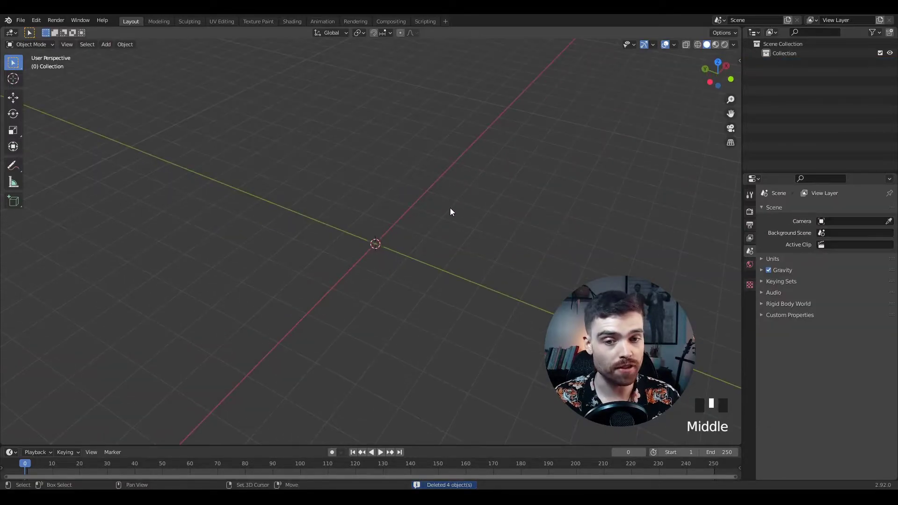
key(shift+a)
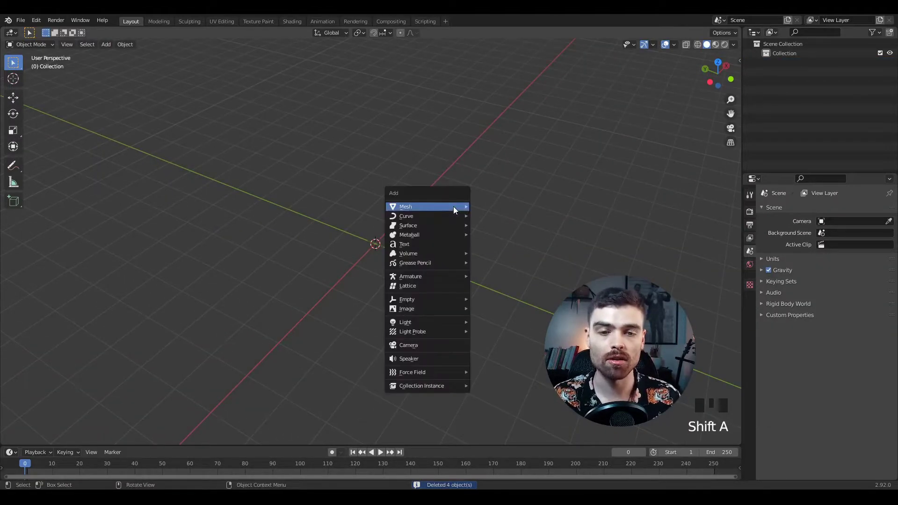
mouse_move(453, 207)
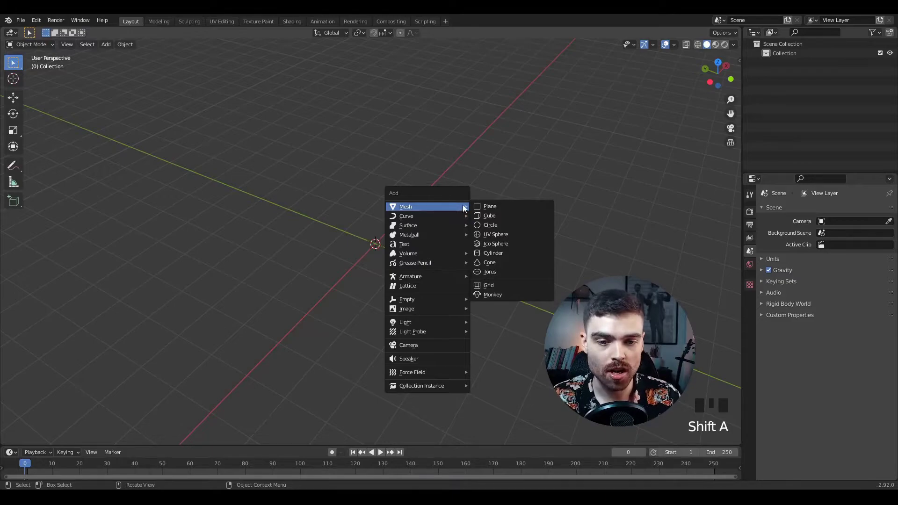
click(497, 253)
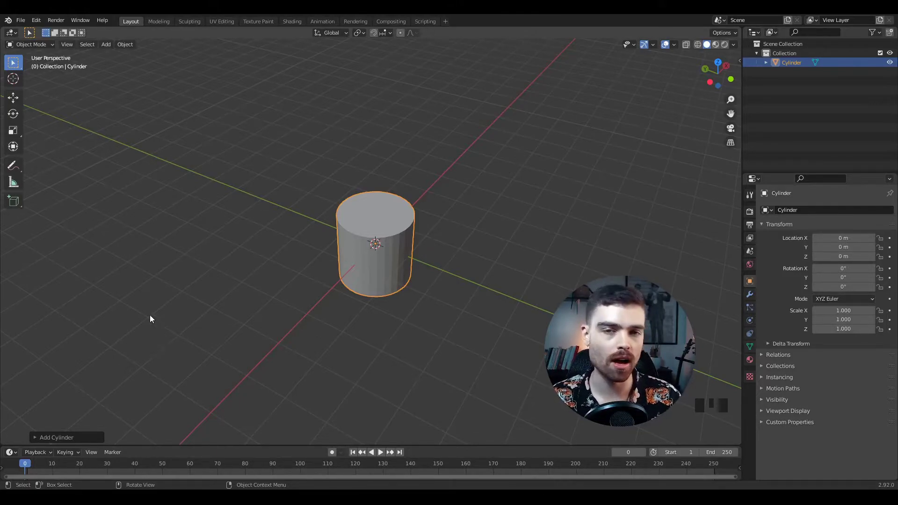
- Restore the new cylinder's selection, expand its creation settings and set the vertex count to 16
click(447, 209)
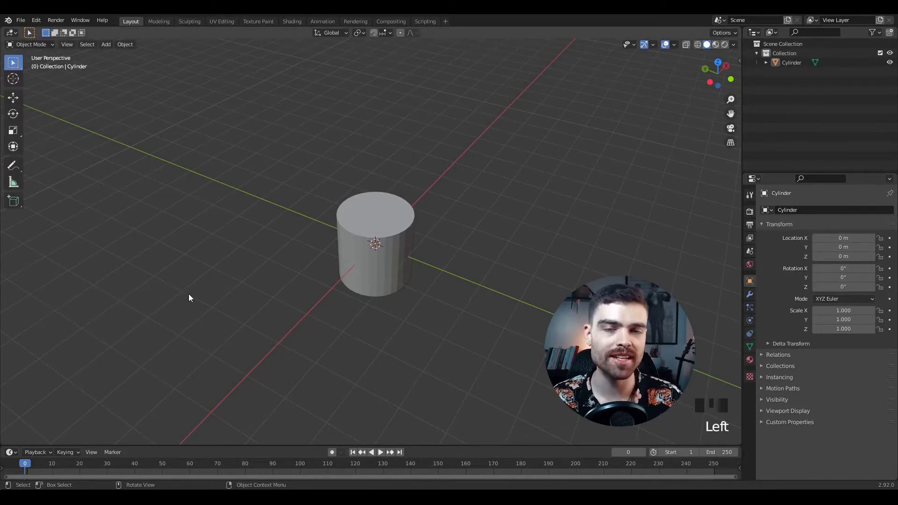
key(ctrl+z)
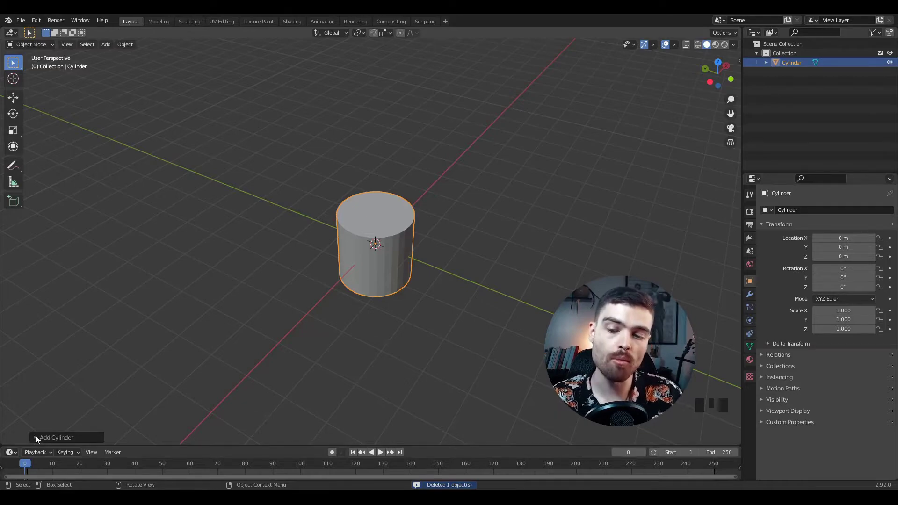
click(35, 436)
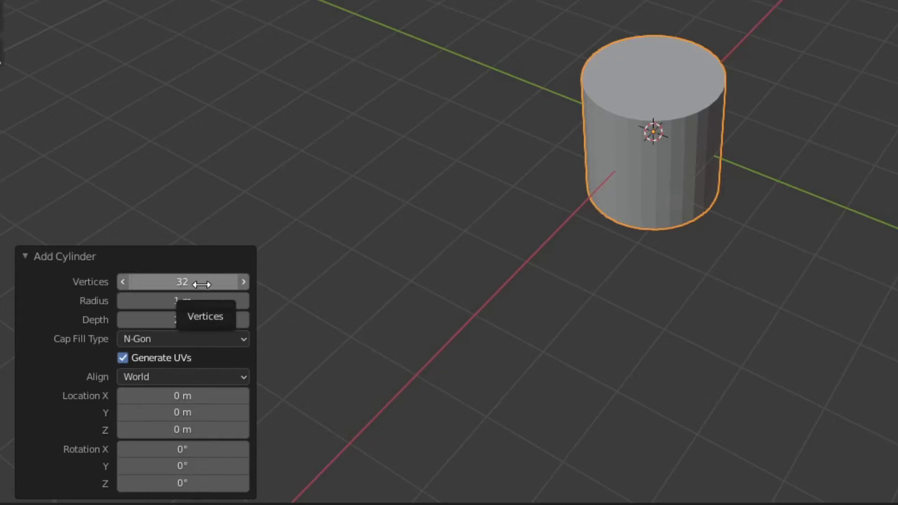
mouse_move(204, 284)
mouse_down()
mouse_move(162, 283)
mouse_move(201, 280)
mouse_up()
click(206, 284)
text(16)
key(Return)
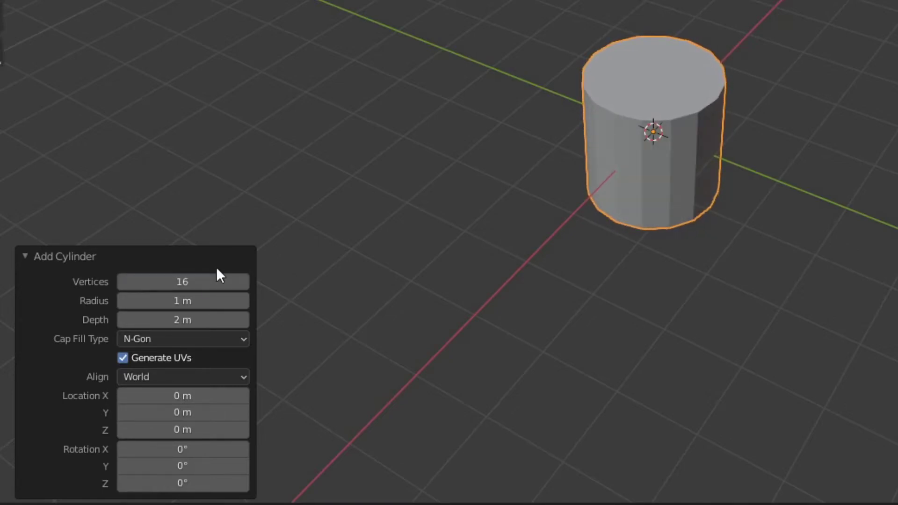
- Set the cylinder's radius to 1.05 m and its depth to 2.31 m in the creation settings
drag(207, 299, 225, 314)
drag(161, 319, 257, 324)
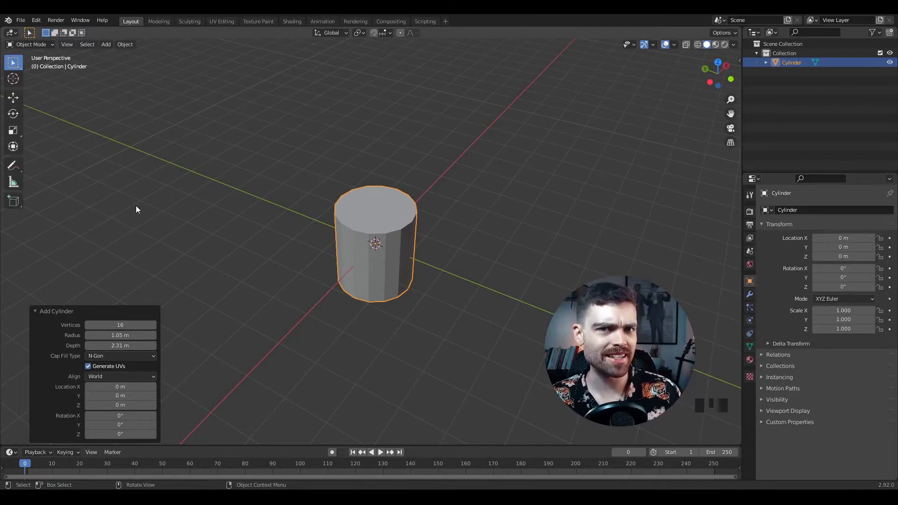
click(539, 211)
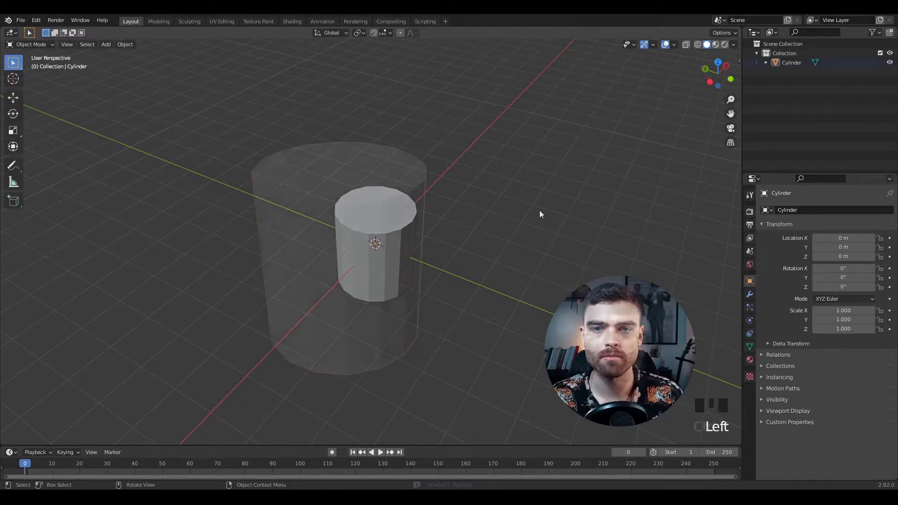
key(ctrl+z)
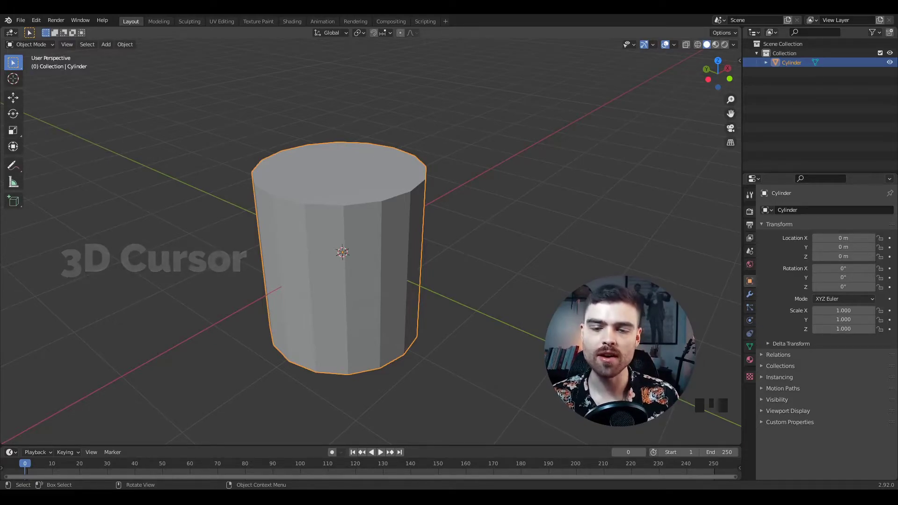
- Place the 3D cursor in the empty space behind the cylinder, close to the X axis
mouse_move(346, 248)
middle_down()
mouse_move(342, 254)
mouse_move(340, 226)
mouse_move(349, 242)
middle_up()
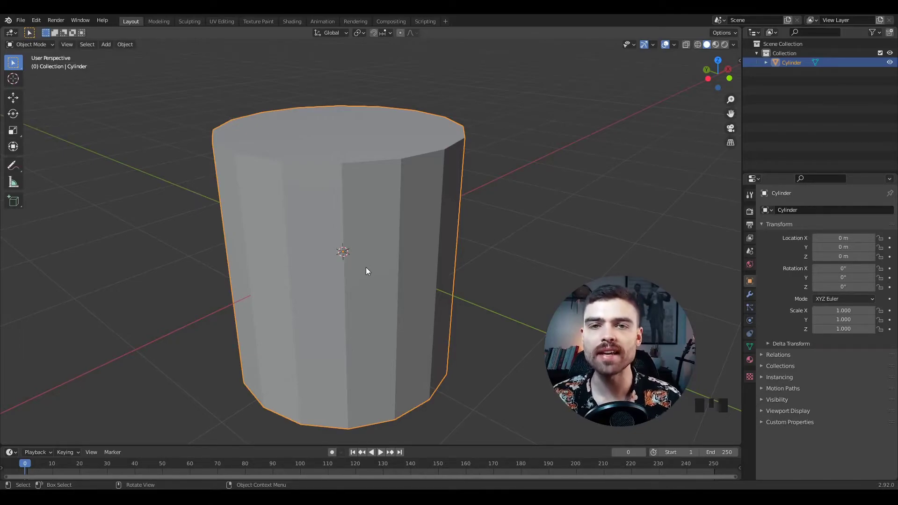
shift+middle_drag(366, 268, 427, 224)
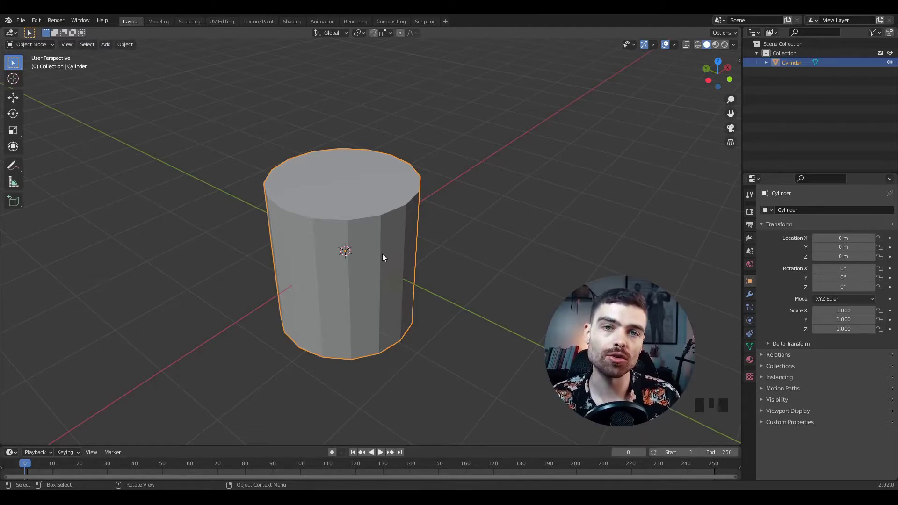
key(shift)
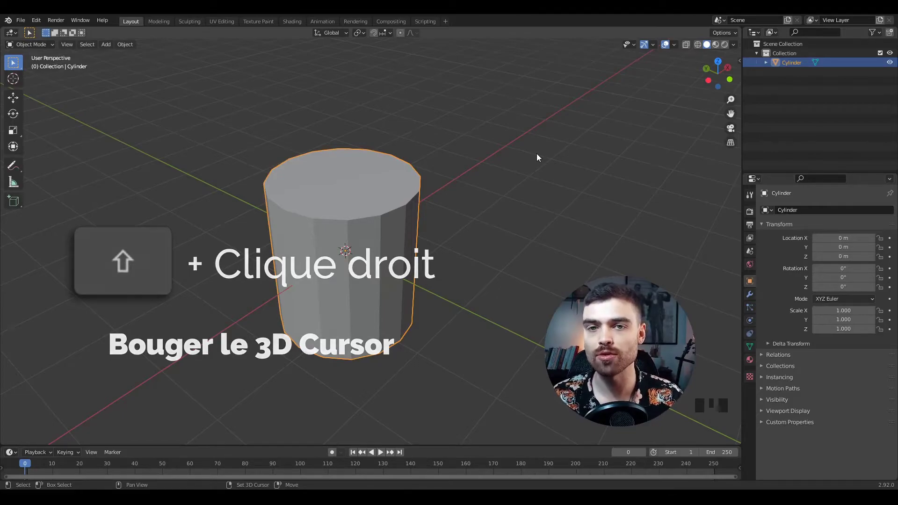
shift+right_click(552, 123)
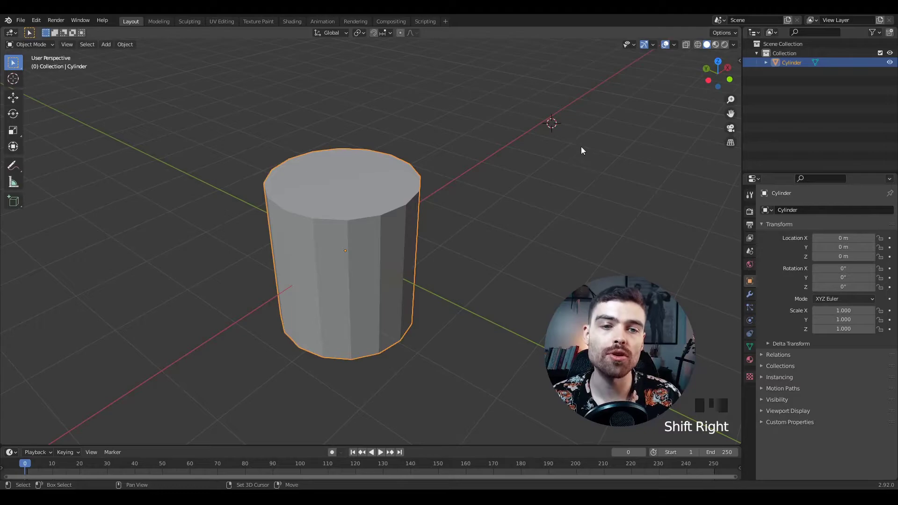
shift+middle_drag(588, 153, 469, 186)
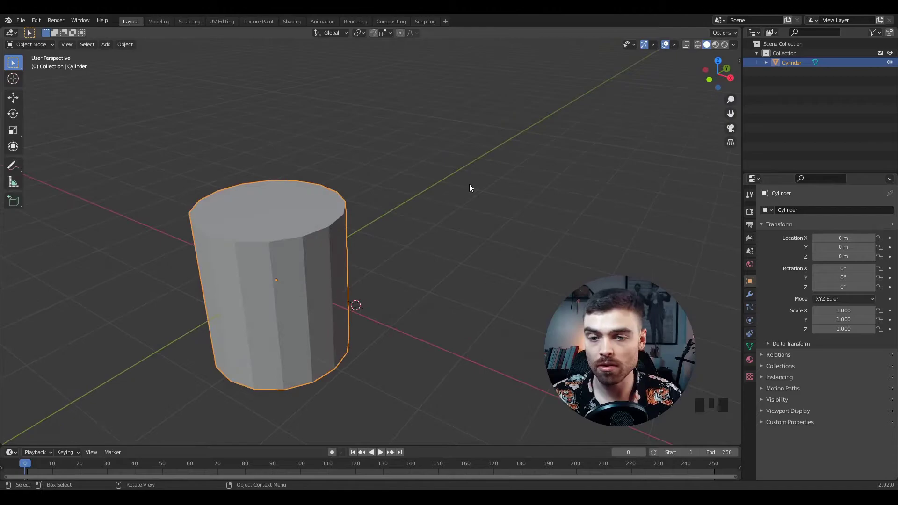
- Reposition the 3D cursor in empty space, on the cylinder's top face and finally on one of its side faces
shift+right_click(409, 146)
middle_drag(409, 145, 386, 210)
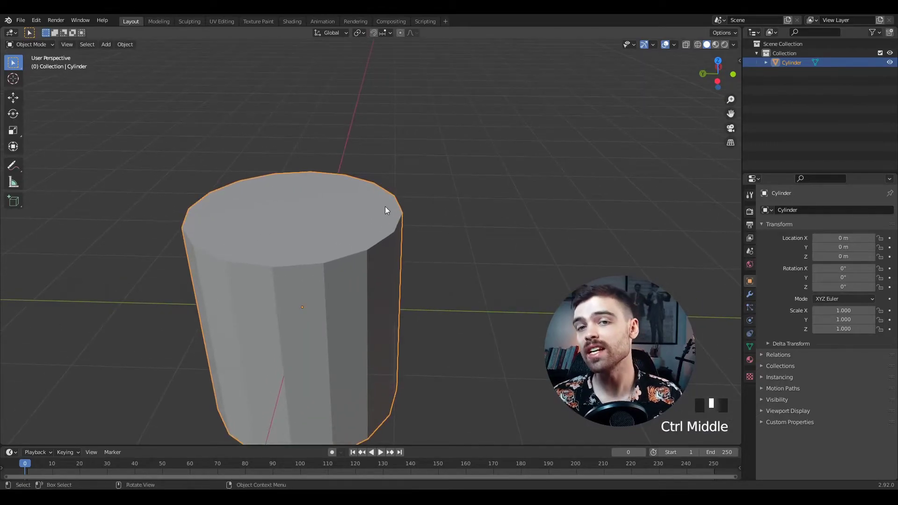
shift+right_click(358, 192)
middle_drag(316, 242, 498, 248)
shift+right_click(358, 269)
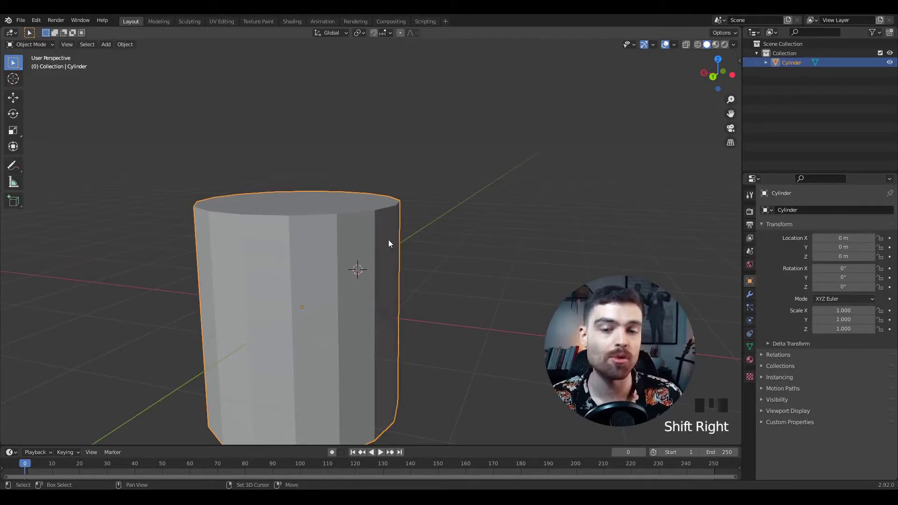
middle_drag(389, 242, 415, 243)
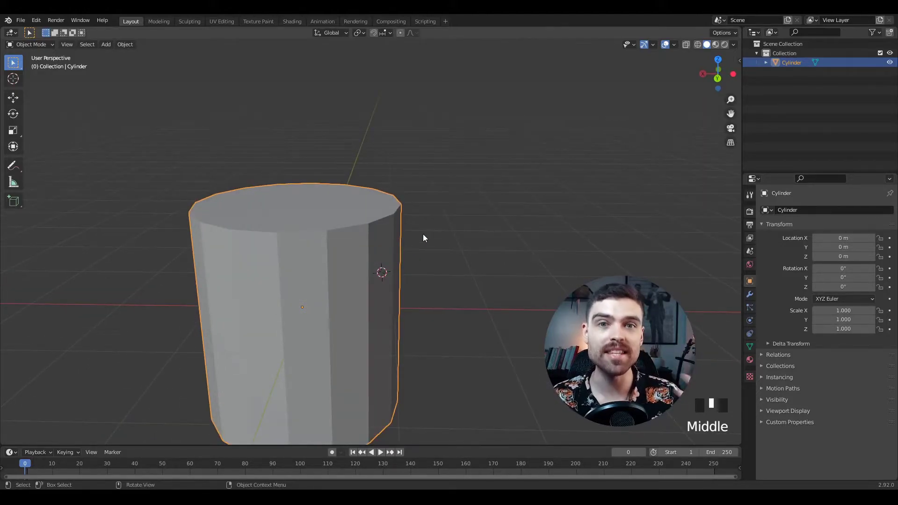
middle_drag(423, 238, 424, 239)
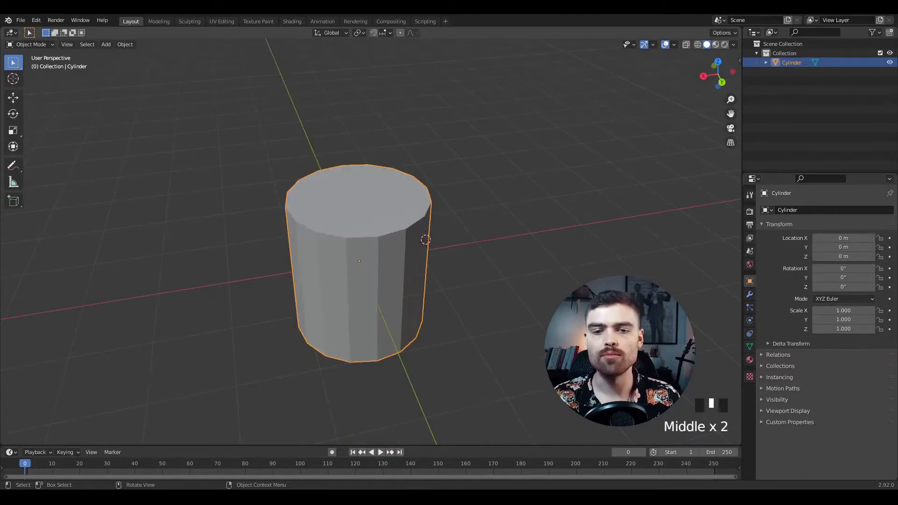
- Place the 3D cursor at about X -4.13 m, Y 0.84 m, Z 1.48 m and add a second cylinder there
shift+middle_drag(582, 217, 551, 222)
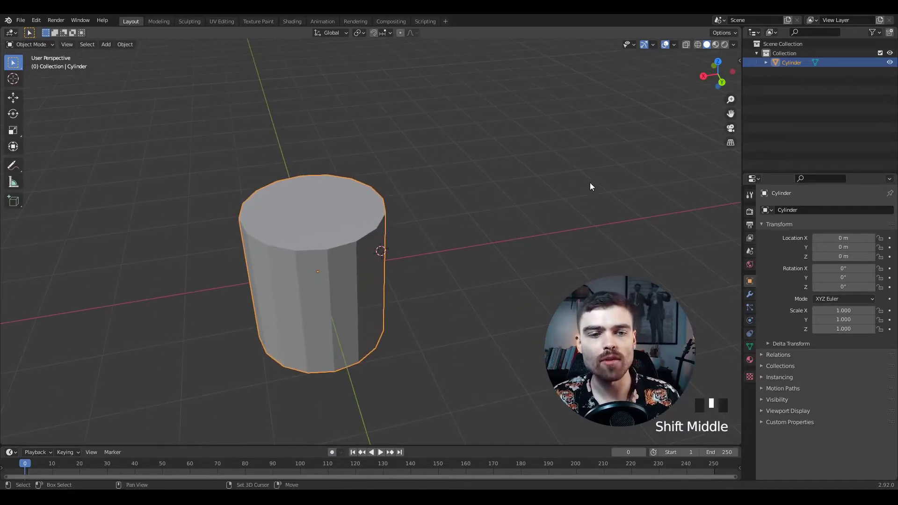
shift+right_click(602, 180)
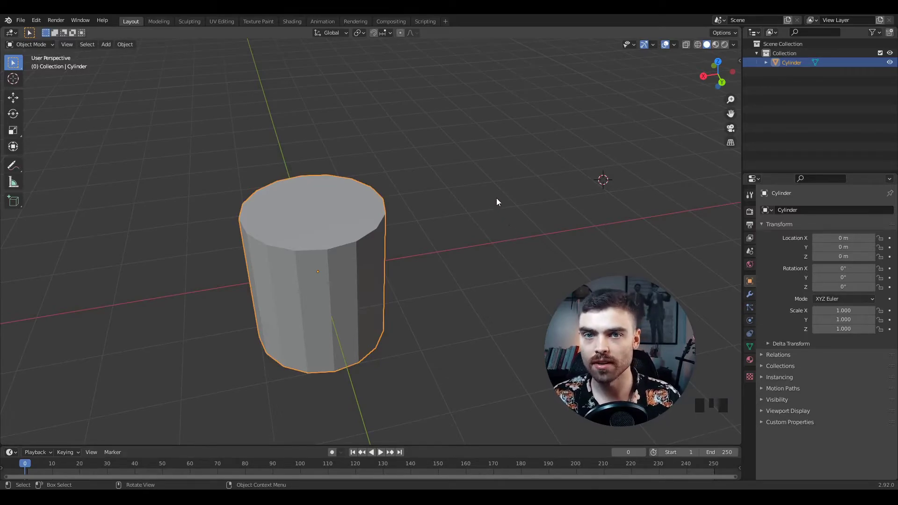
key(shift+a)
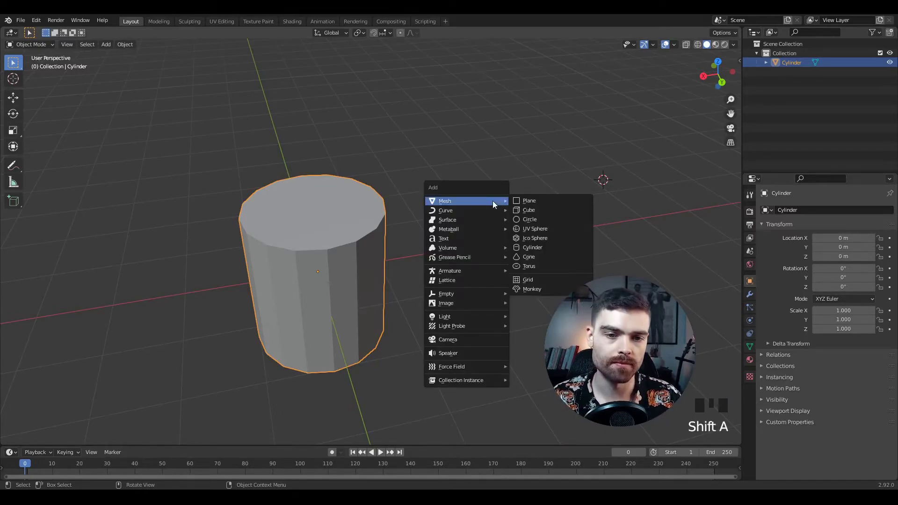
click(541, 247)
scroll(512, 192, down, 2)
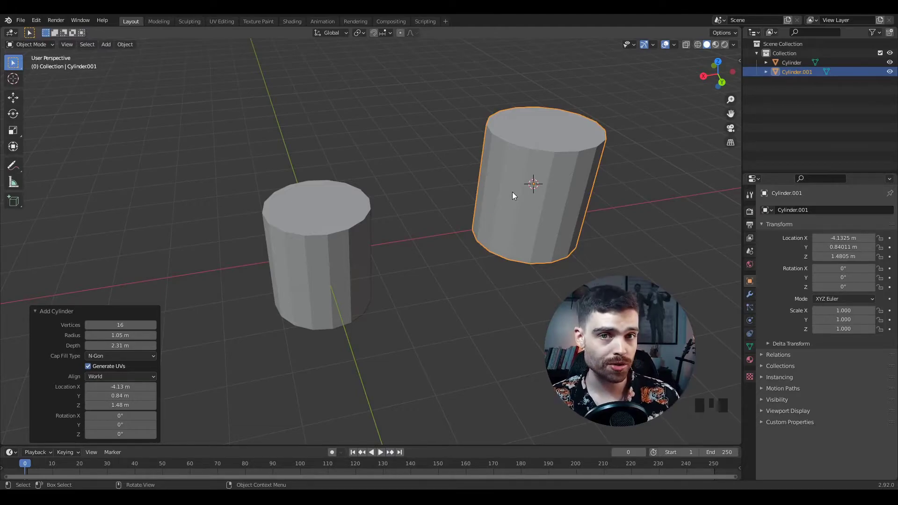
- Place the 3D cursor at about X -1.09 m, Y -1 m, Z 2.88 m and add a cube there
shift+right_click(358, 96)
key(shift+a)
click(361, 124)
- Move the 3D cursor to about X 0.62 m, Y -0.4 m, Z 3.04 m and add a circle there
shift+right_click(160, 126)
key(shift+a)
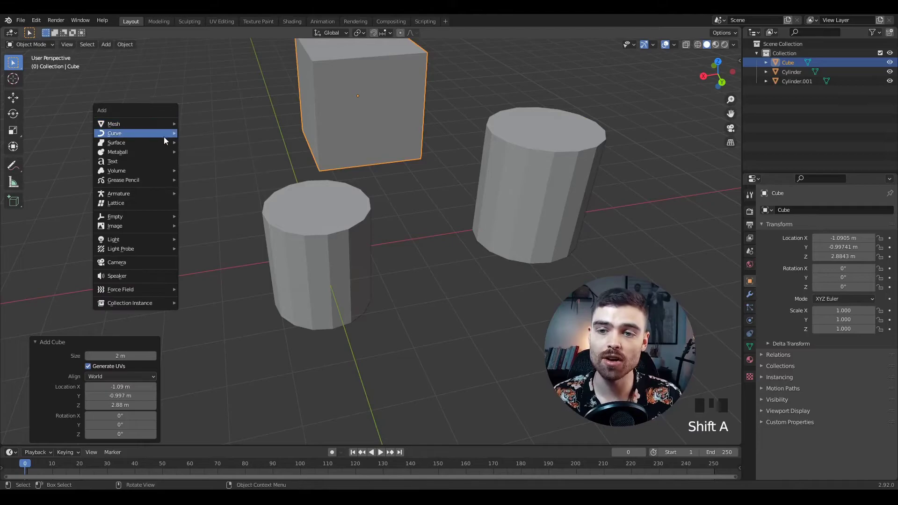
mouse_move(141, 134)
click(201, 143)
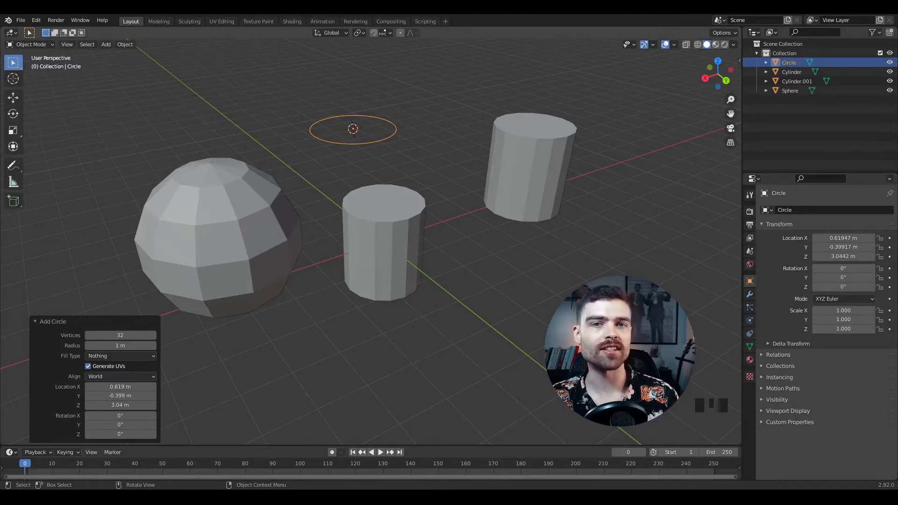
- Place the 3D cursor near the rim of the middle cylinder's top face
middle_drag(397, 178, 455, 164)
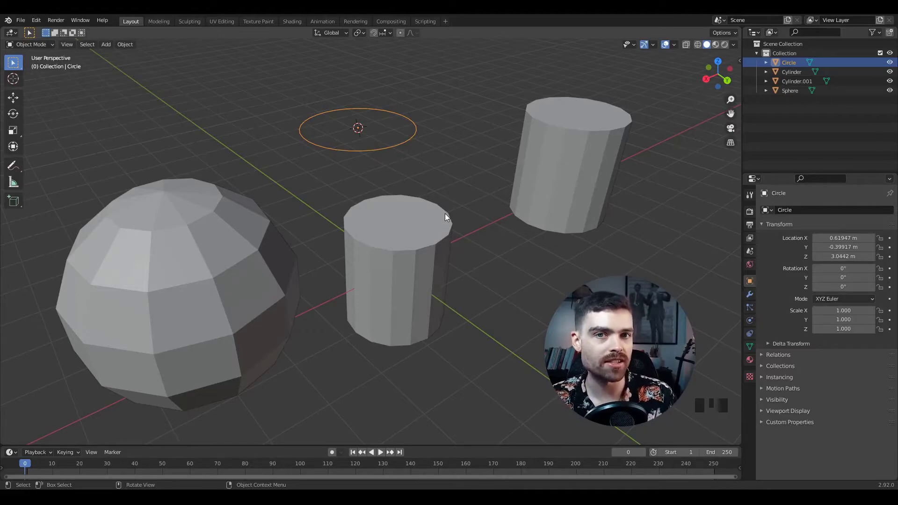
shift+right_click(436, 236)
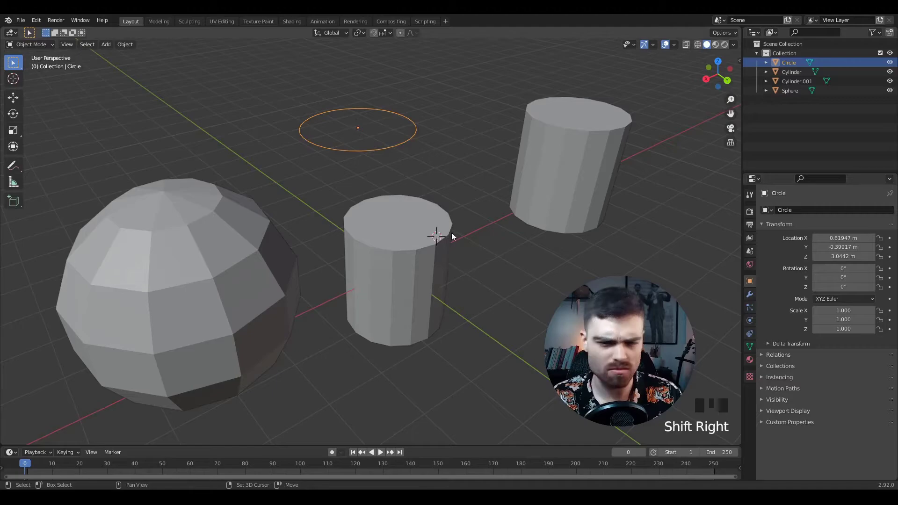
middle_drag(481, 229, 491, 209)
key(r)
key(r)
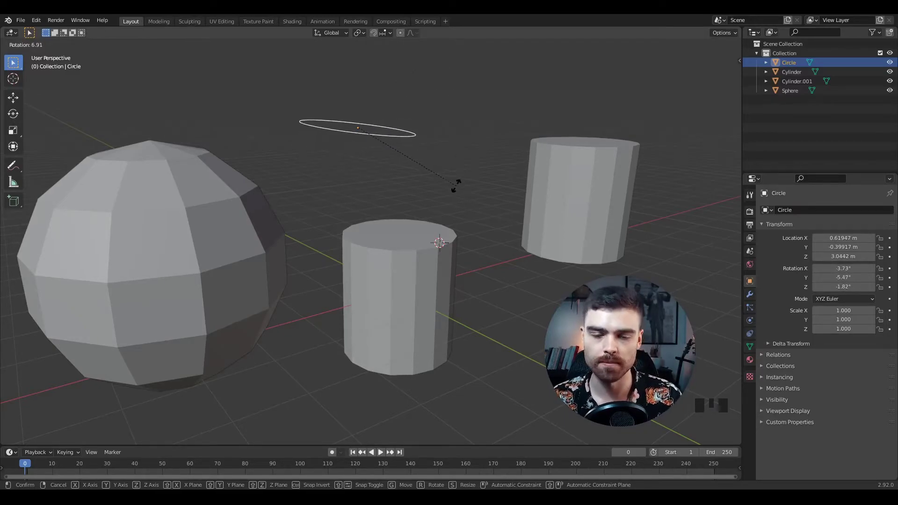
right_click(452, 181)
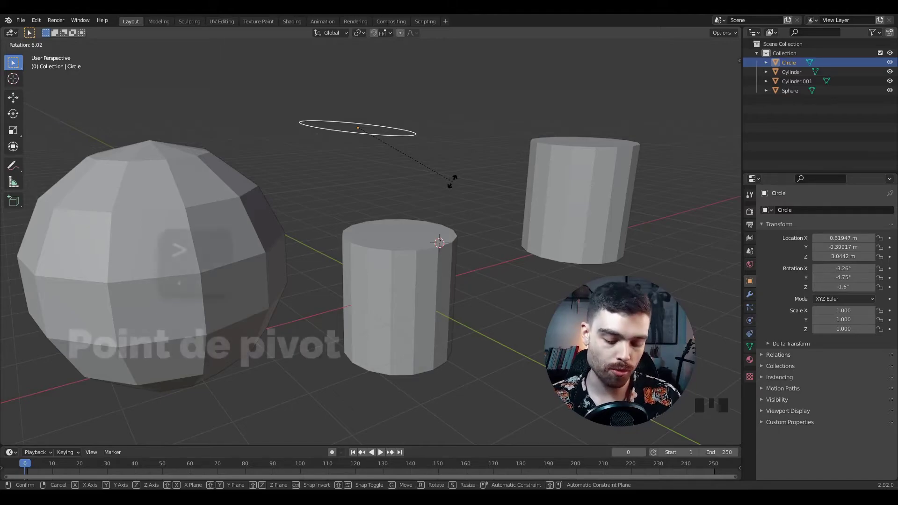
- Set the transform pivot point to 3D Cursor and rotate the circle around the cursor
key(period)
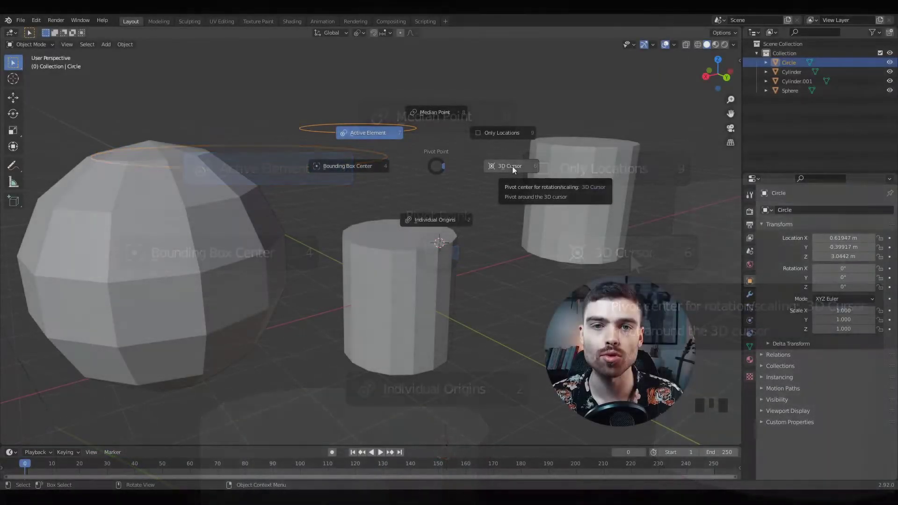
click(629, 253)
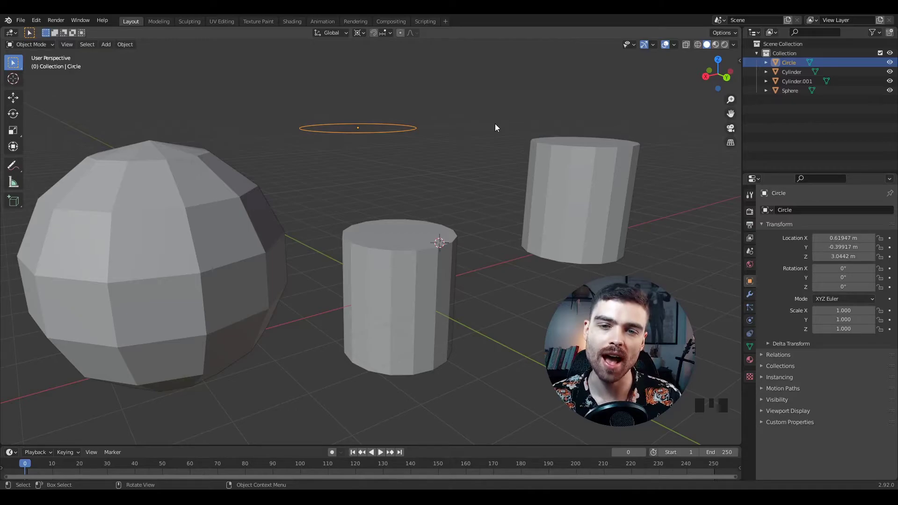
key(r)
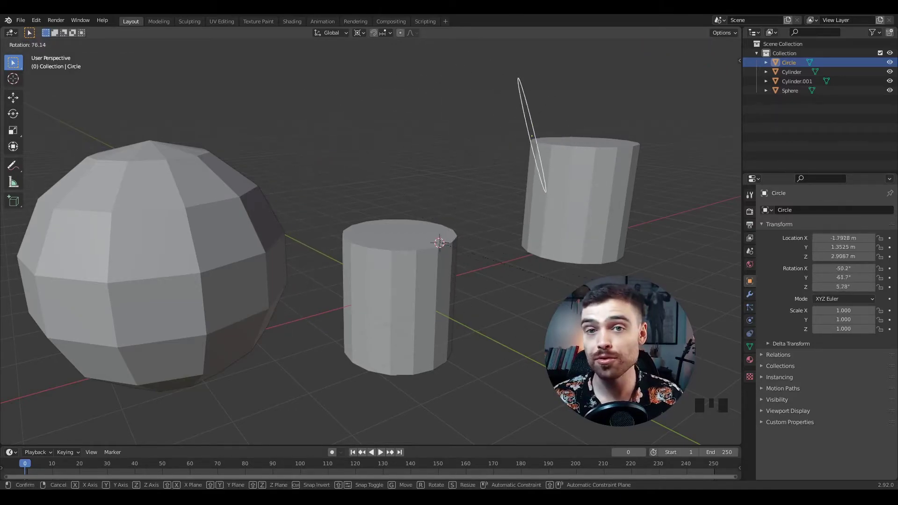
click(509, 142)
middle_drag(509, 142, 575, 110)
key(r)
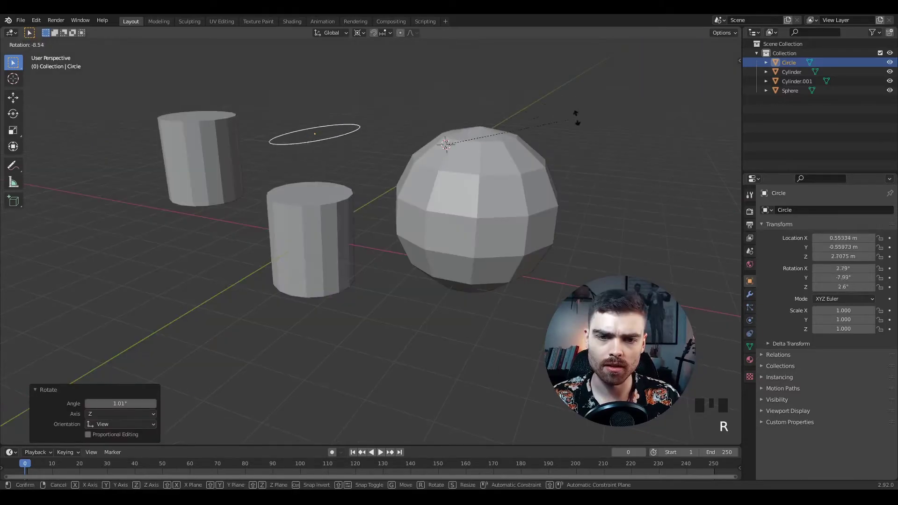
click(604, 171)
- Try rotating the second cylinder around the 3D cursor, about global Z and freely, and undo the rotation
middle_drag(385, 164, 401, 177)
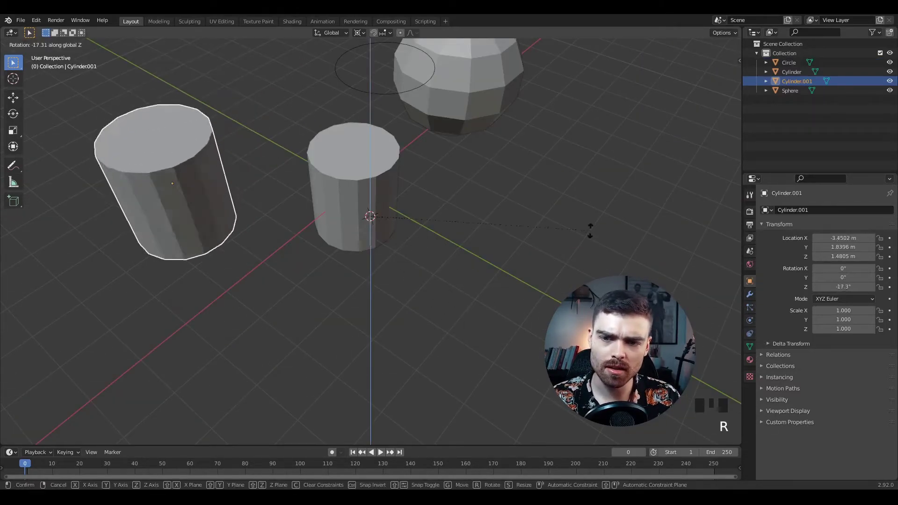
key(r)
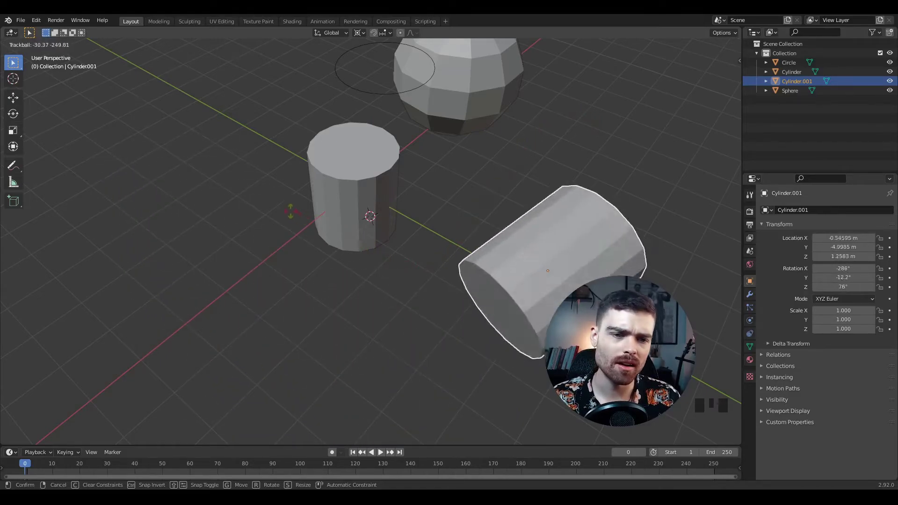
key(ctrl+z)
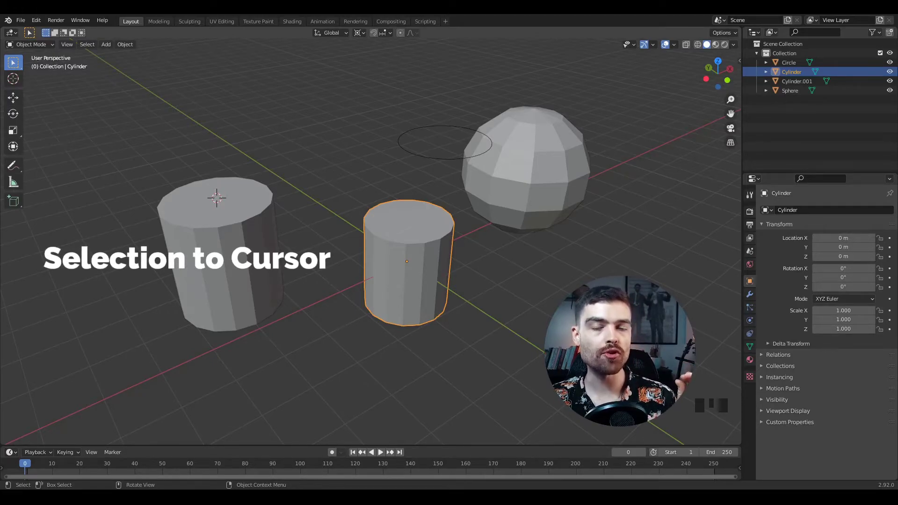
- Place the 3D cursor on the middle cylinder's top face and snap the sphere to it with Selection to Cursor (Keep Offset)
click(538, 210)
mouse_move(538, 210)
middle_down()
mouse_move(541, 228)
mouse_move(509, 200)
mouse_move(541, 229)
mouse_move(534, 219)
middle_up()
middle_drag(352, 200, 390, 189)
shift+right_click(379, 207)
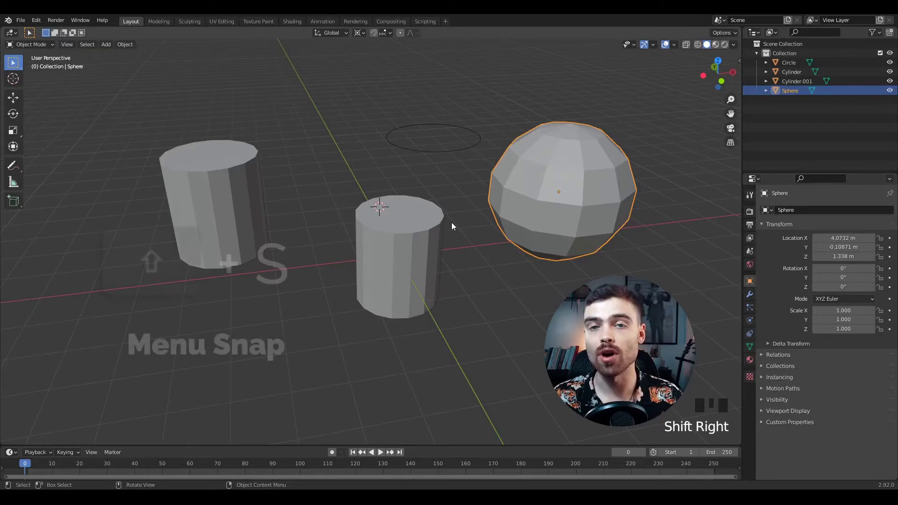
key(shift+s)
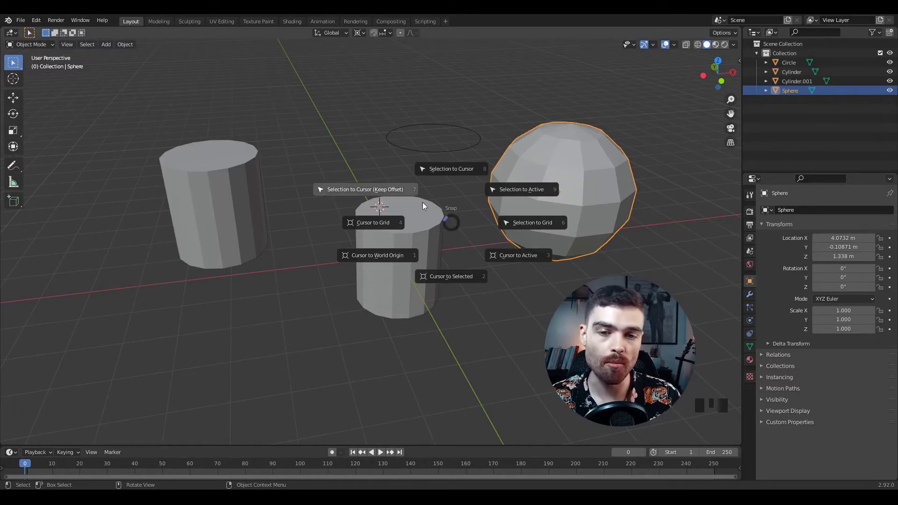
click(391, 189)
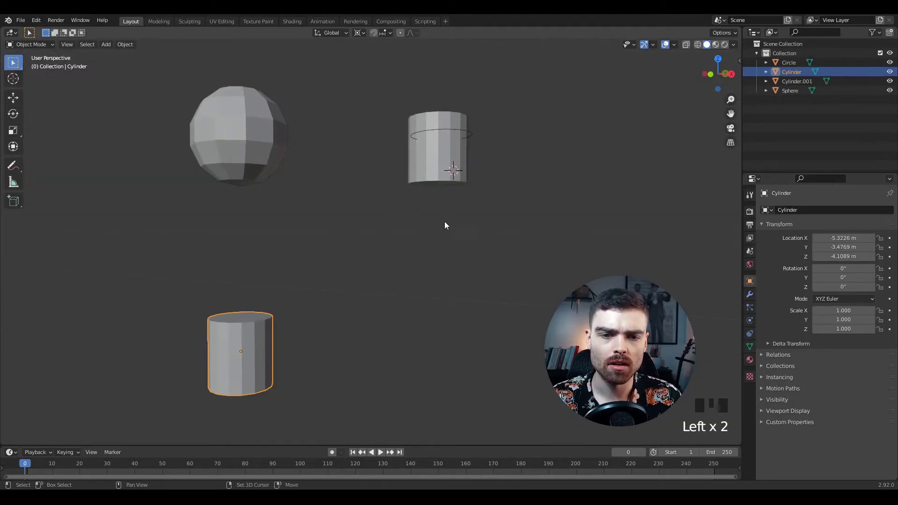
- Snap the cylinder and the sphere, one after the other, to the 3D cursor with Selection to Cursor (Keep Offset)
key(shift+s)
click(380, 193)
click(261, 153)
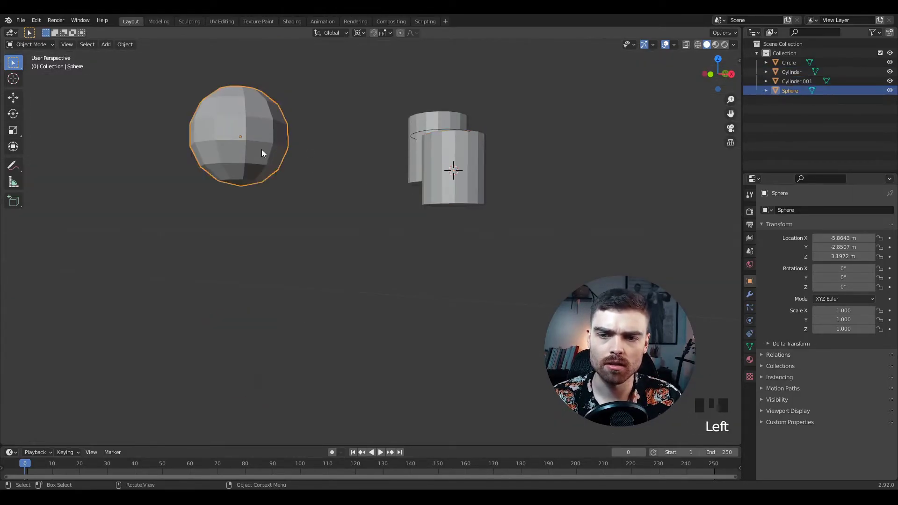
key(shift+s)
click(373, 132)
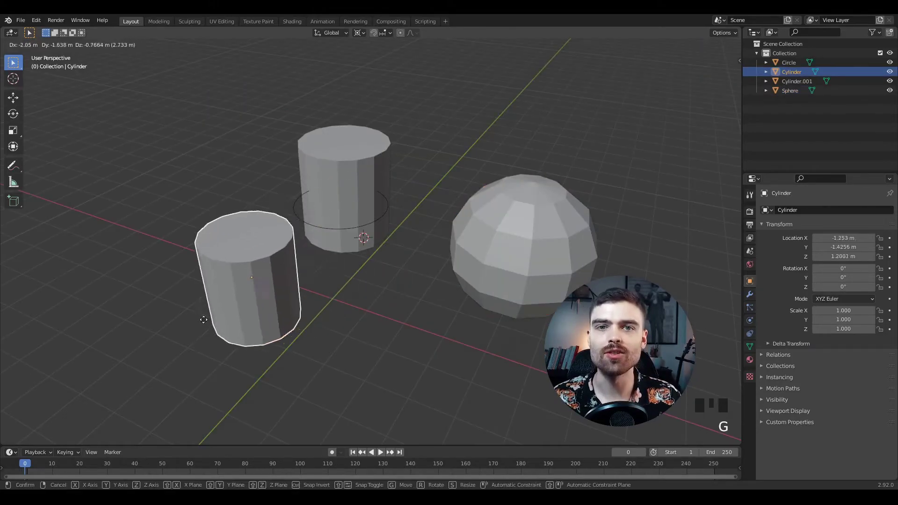
- Move the cylinder by about X -2.58 m, Y -2.01 m, Z -0.89 m
click(181, 329)
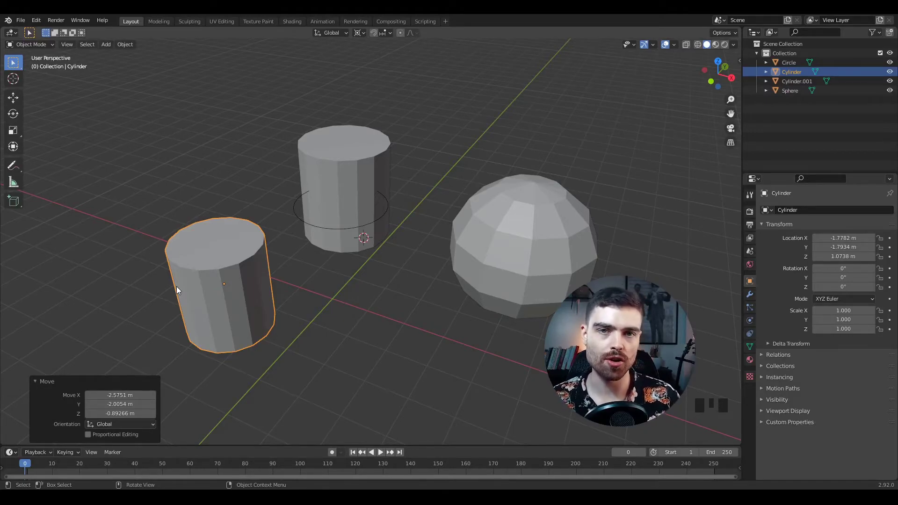
key(shift+s)
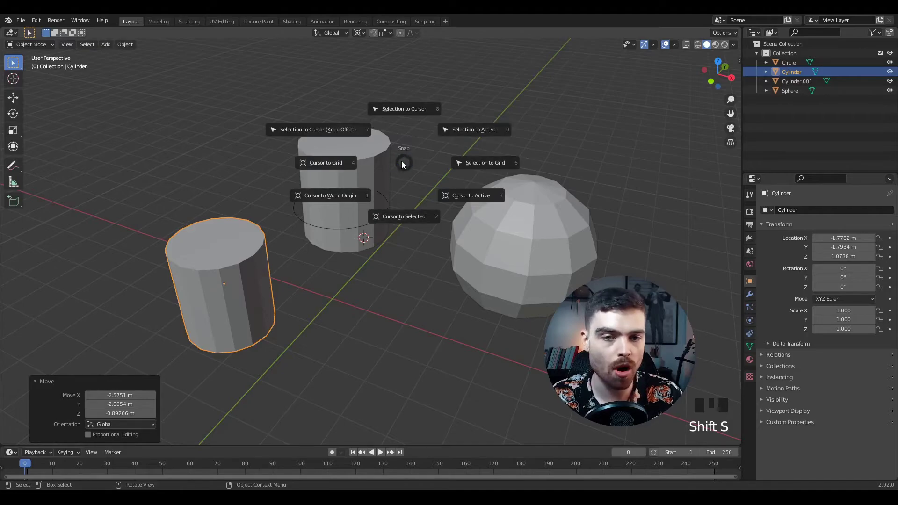
click(401, 161)
key(period)
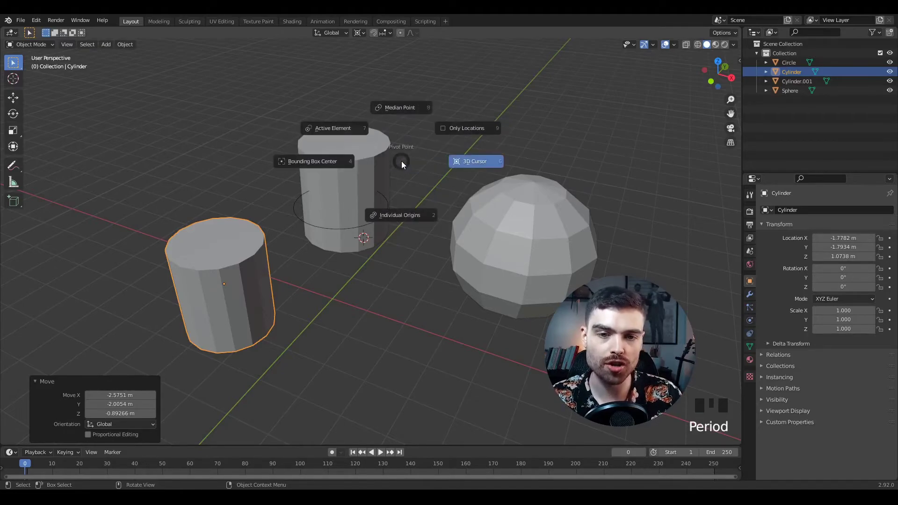
click(409, 161)
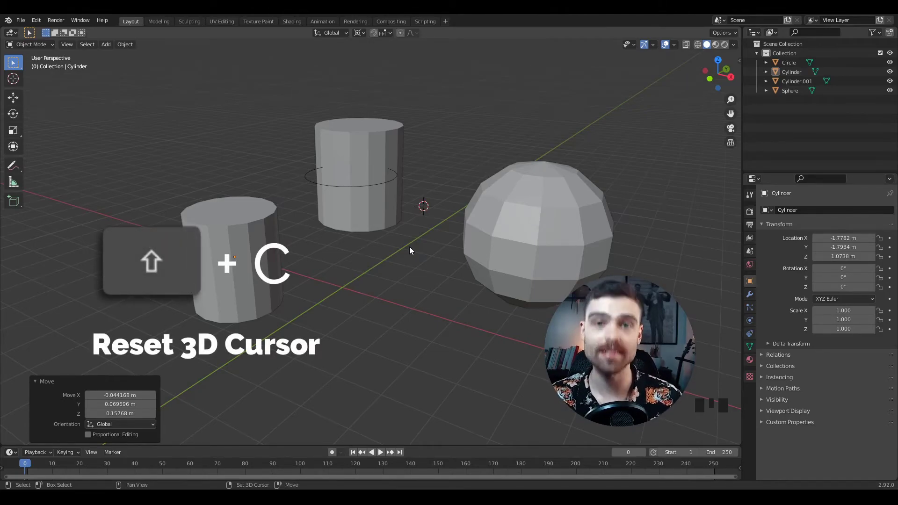
- Reset the 3D cursor to the world origin
key(shift+c)
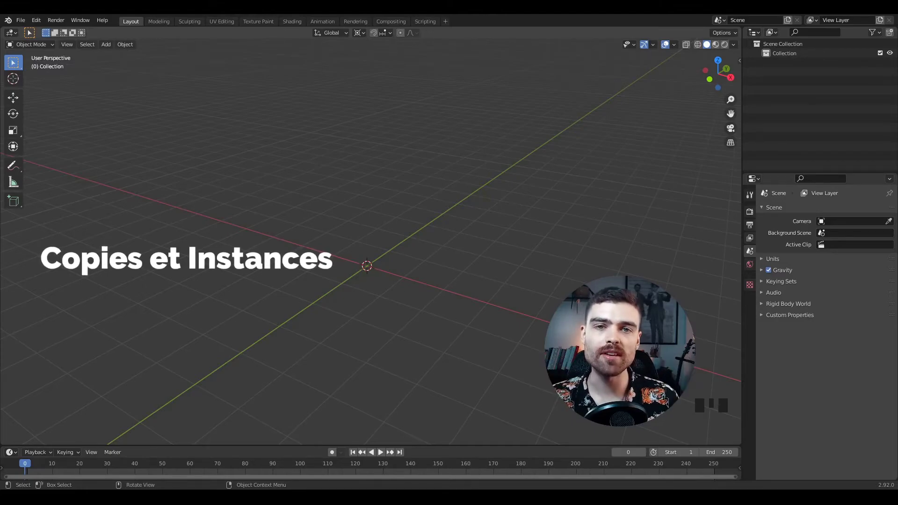
- Add a Monkey mesh at the world origin in the empty scene
shift+middle_drag(451, 179, 467, 194)
key(shift+a)
mouse_move(474, 228)
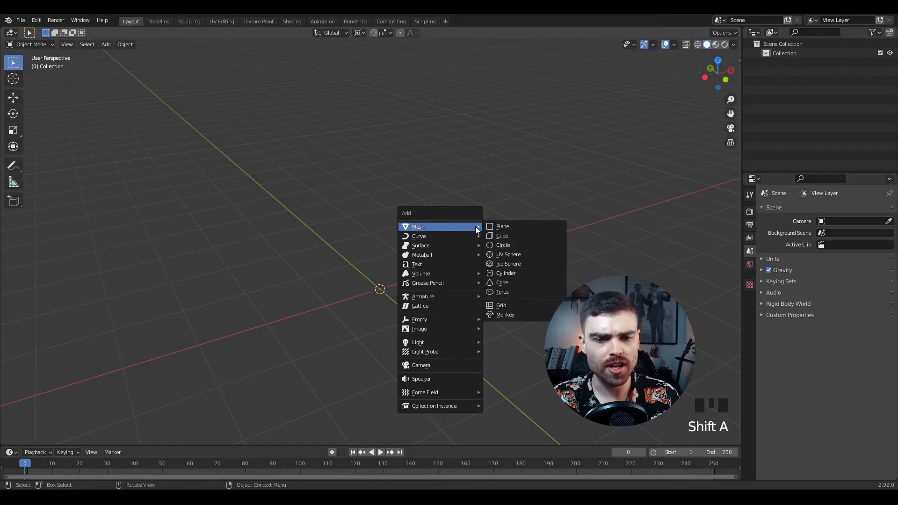
click(523, 317)
shift+middle_drag(417, 328, 420, 271)
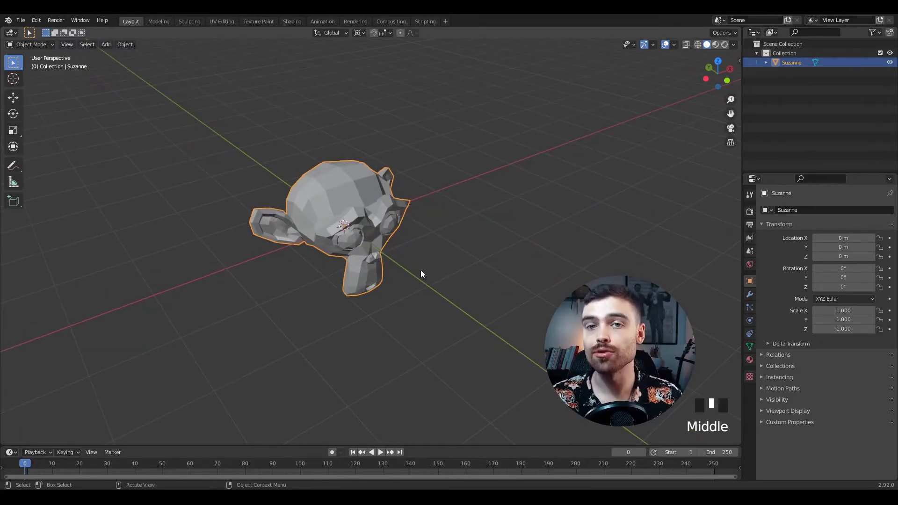
- Duplicate the monkey head three times as independent copies and spread them around the original
key(shift)
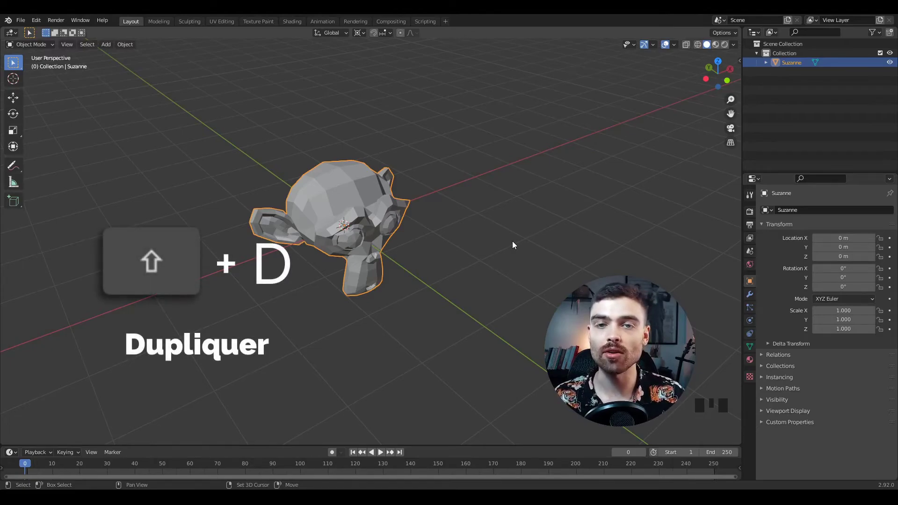
key(shift+d)
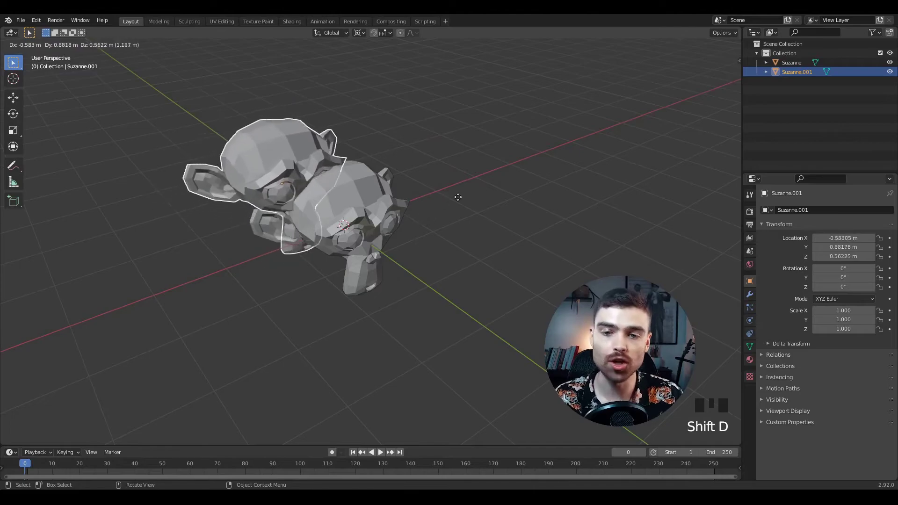
click(662, 161)
middle_drag(650, 208, 350, 224)
click(350, 224)
key(shift+d)
click(212, 112)
key(shift+d)
click(117, 304)
- Duplicate the original monkey head above itself, and duplicate the first copy to a spot below itself
click(328, 252)
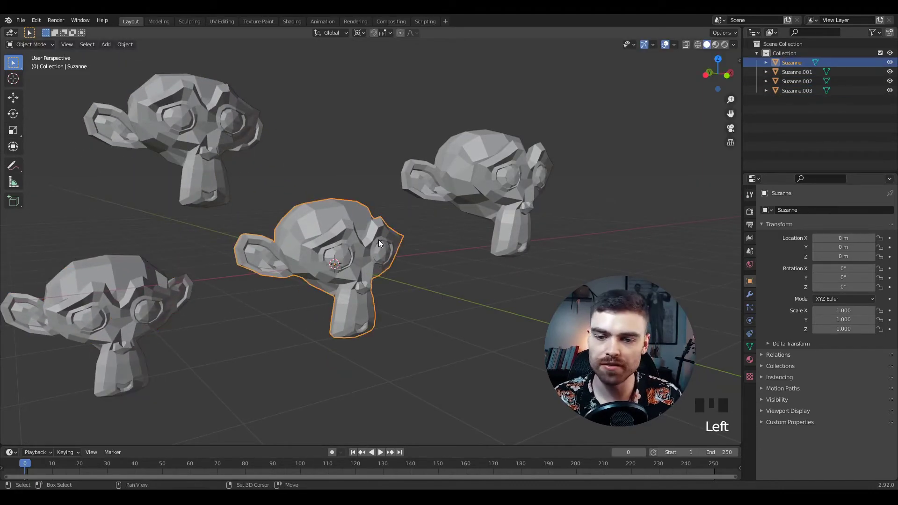
key(shift+d)
click(324, 125)
click(498, 161)
key(shift+d)
click(492, 361)
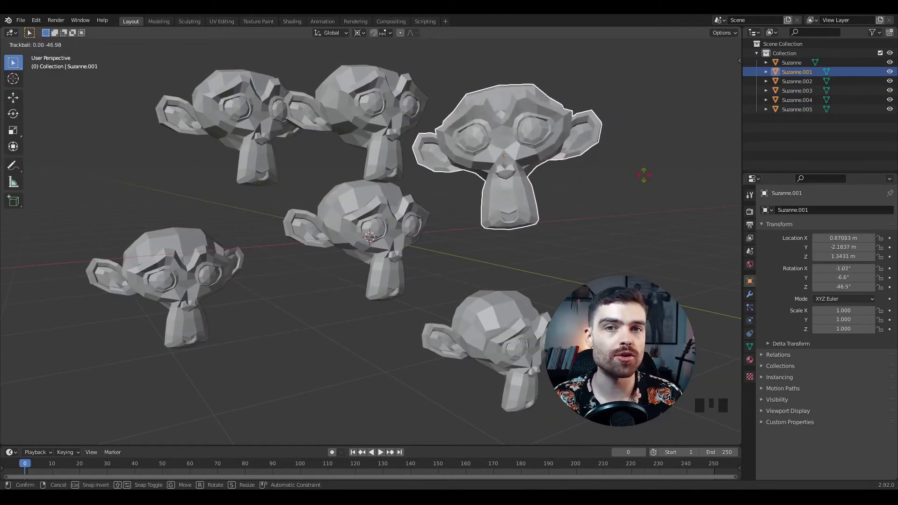
- Rotate the first copy freely by about 2.86° and -48.1°, and set the transform pivot point to Active Element
click(643, 182)
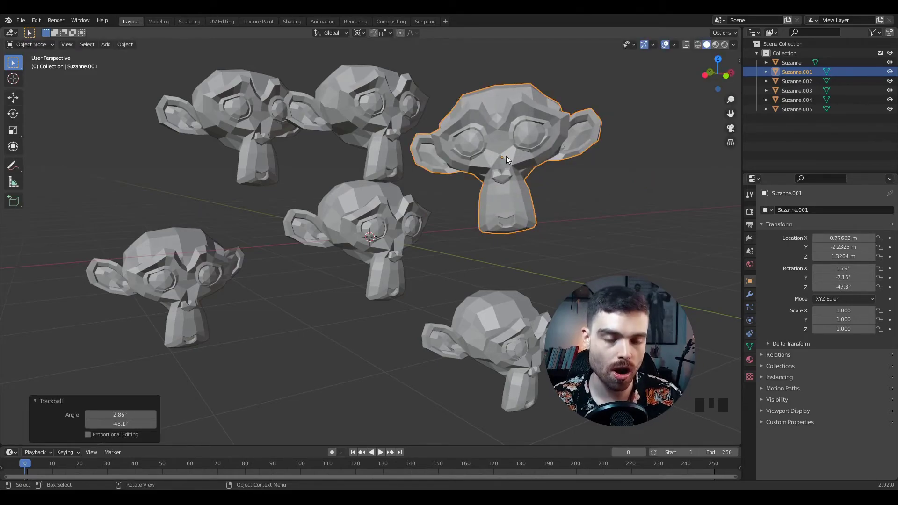
key(period)
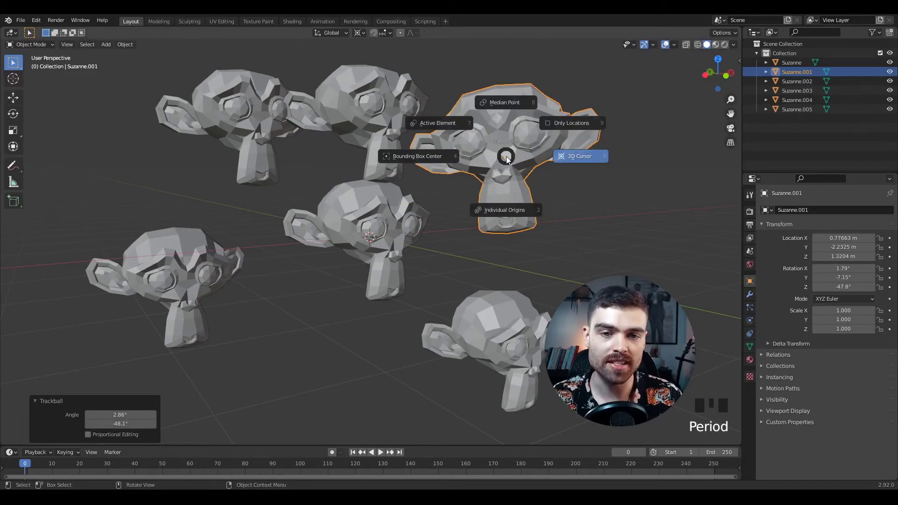
click(450, 123)
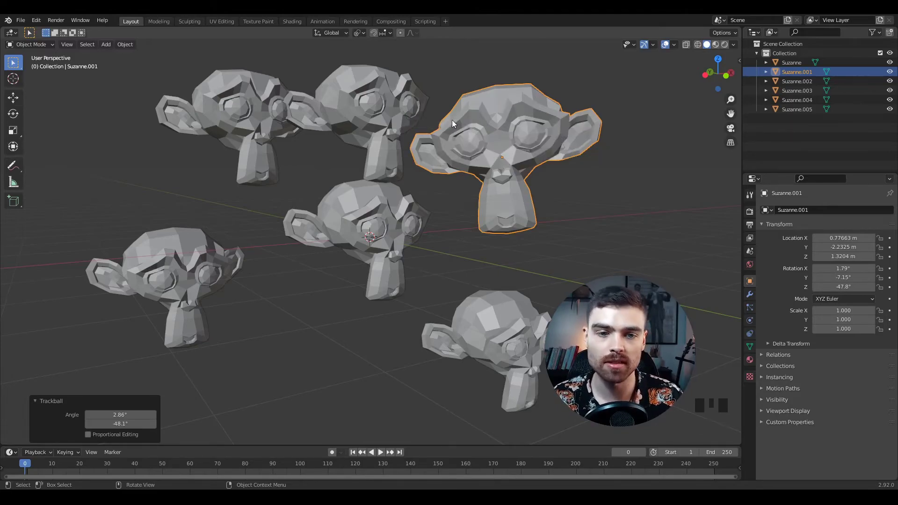
- Rotate the first copy freely about its own origin to about X 3.64°, Y -13.9°, Z -93°, and deselect it
key(r)
key(r)
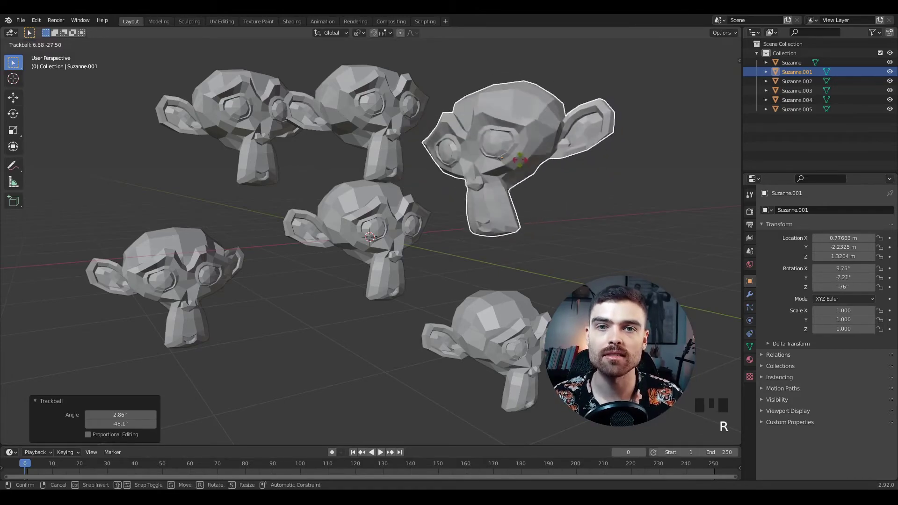
click(569, 213)
click(570, 213)
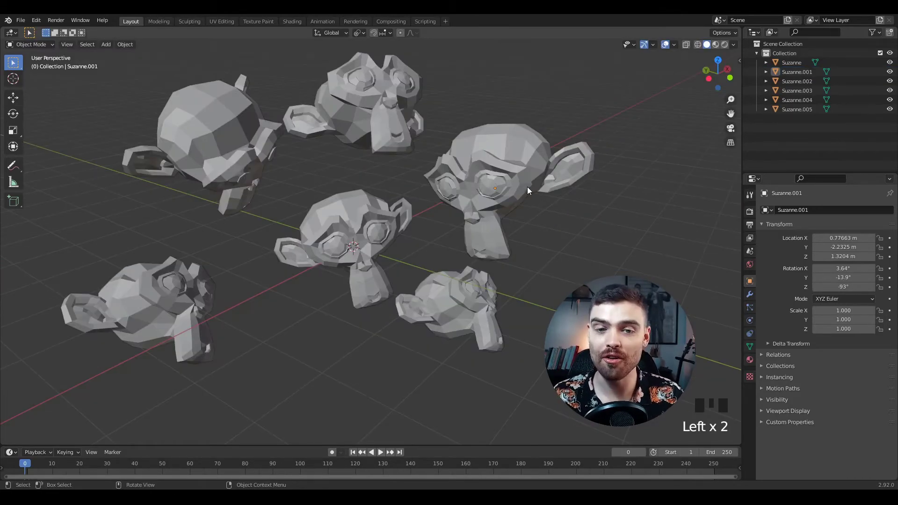
middle_drag(535, 182, 538, 175)
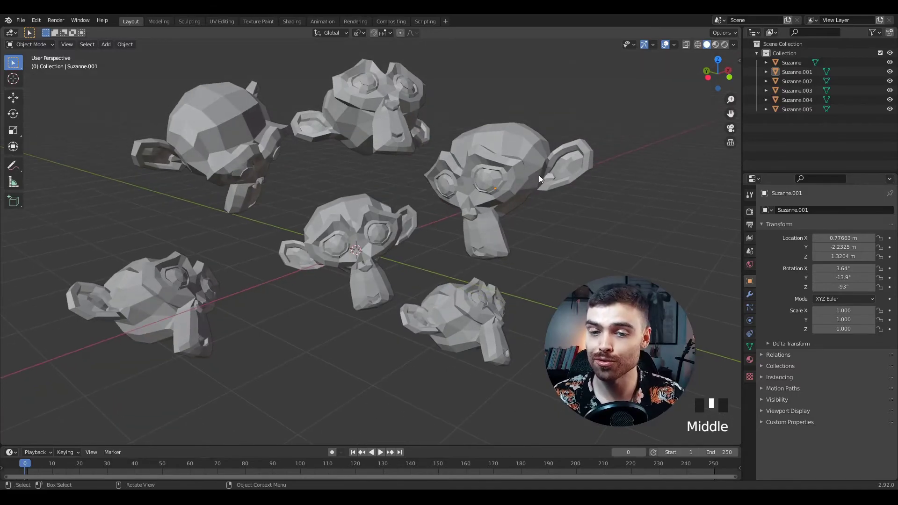
mouse_move(554, 215)
shift+middle_down()
mouse_move(568, 222)
mouse_move(559, 218)
shift+middle_up()
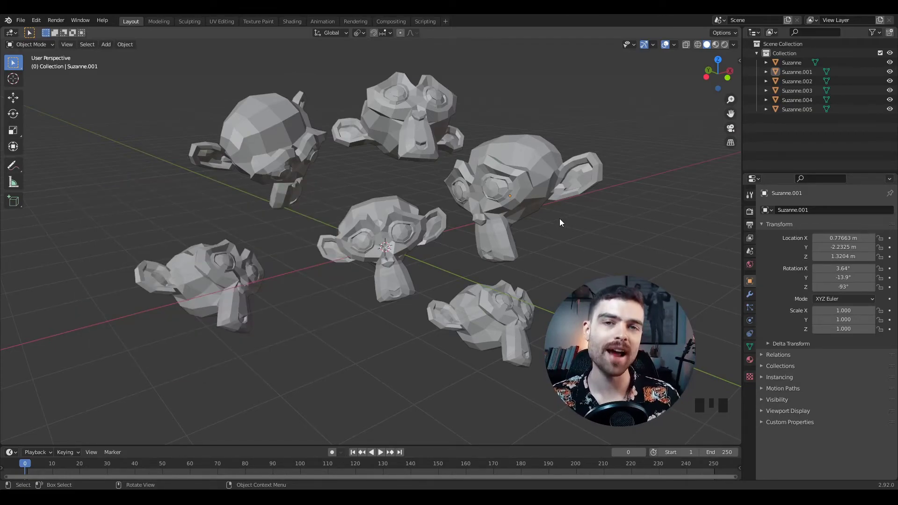
- Try pulling a brow vertex of the first copy upward in Edit Mode with proportional editing, cancel the move and return to Object Mode
click(510, 182)
mouse_move(515, 192)
middle_down()
mouse_move(543, 191)
mouse_move(516, 207)
middle_up()
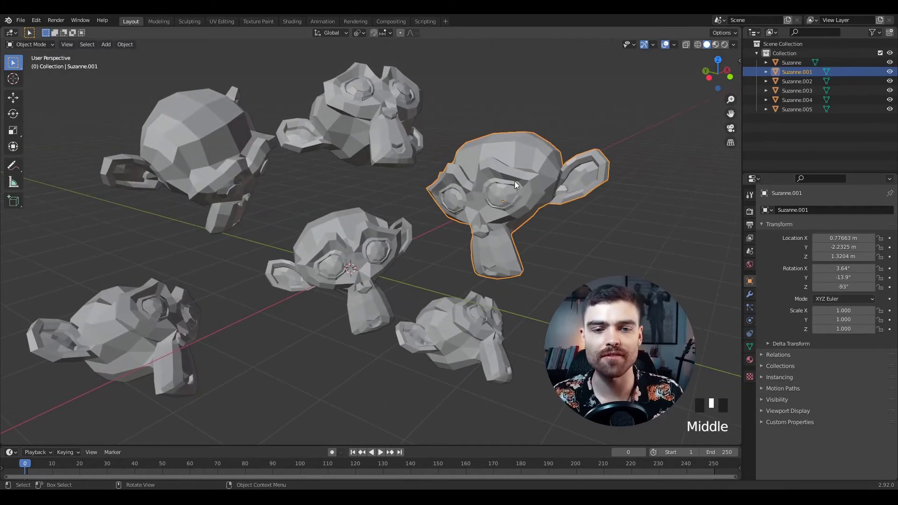
key(Tab)
key(1)
click(494, 168)
key(g)
key(o)
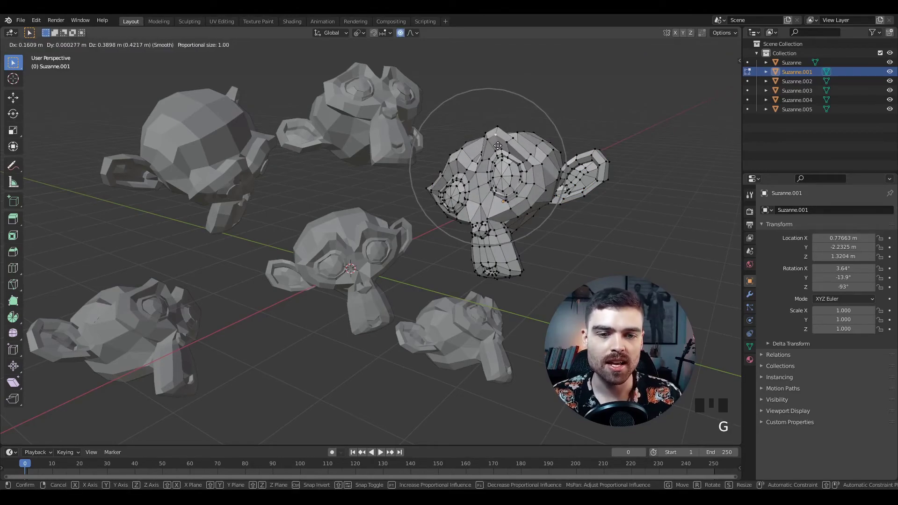
key(Escape)
key(Tab)
middle_drag(402, 122, 365, 114)
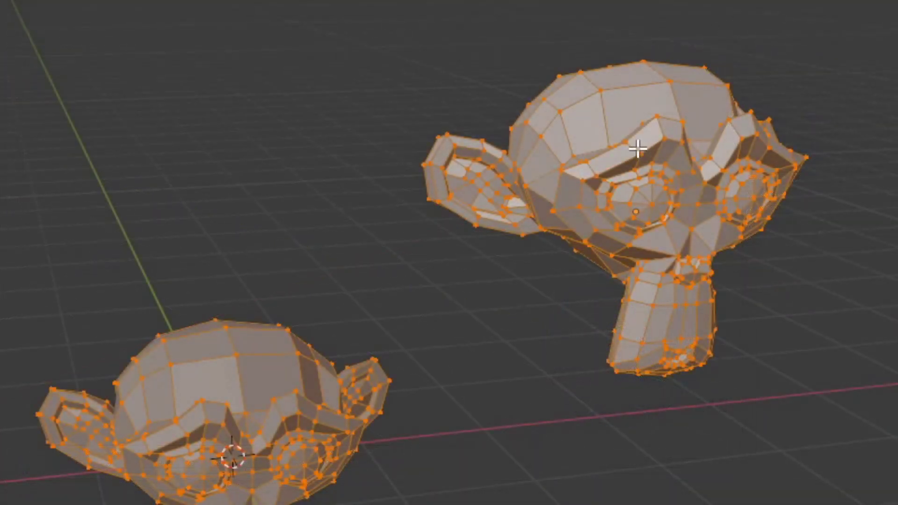
- Pull a brow vertex and a vertex at the far side of the linked monkey's head with proportional editing, and leave Edit Mode
click(637, 147)
key(g)
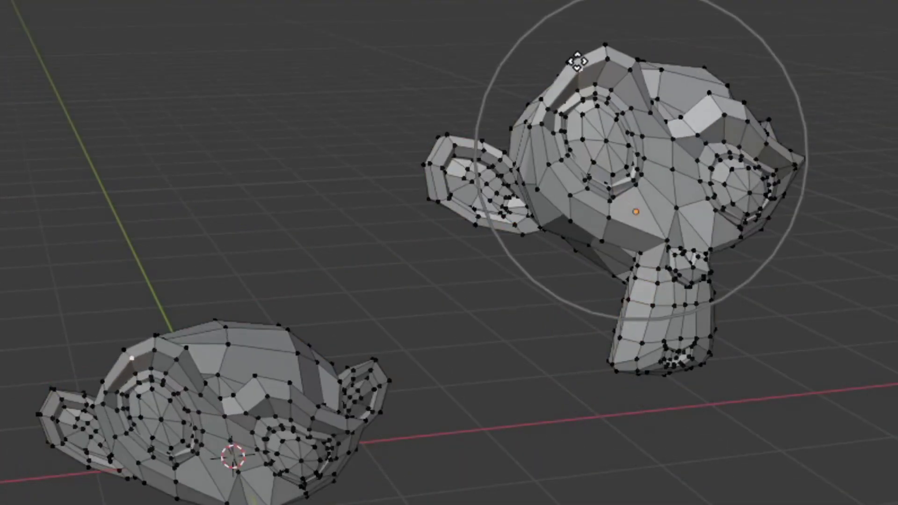
click(631, 110)
click(795, 174)
key(g)
click(801, 90)
key(Tab)
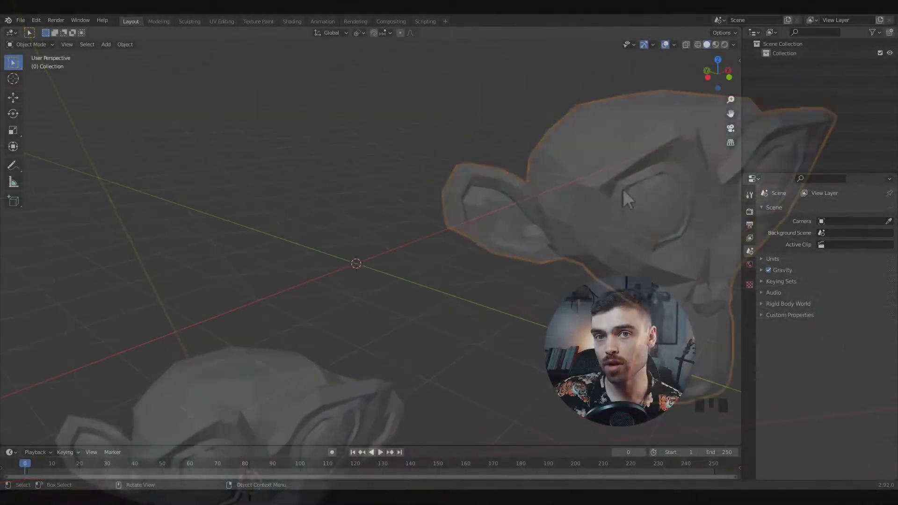
- Add a 2 m Monkey mesh at the world origin of the cleared scene
key(shift+a)
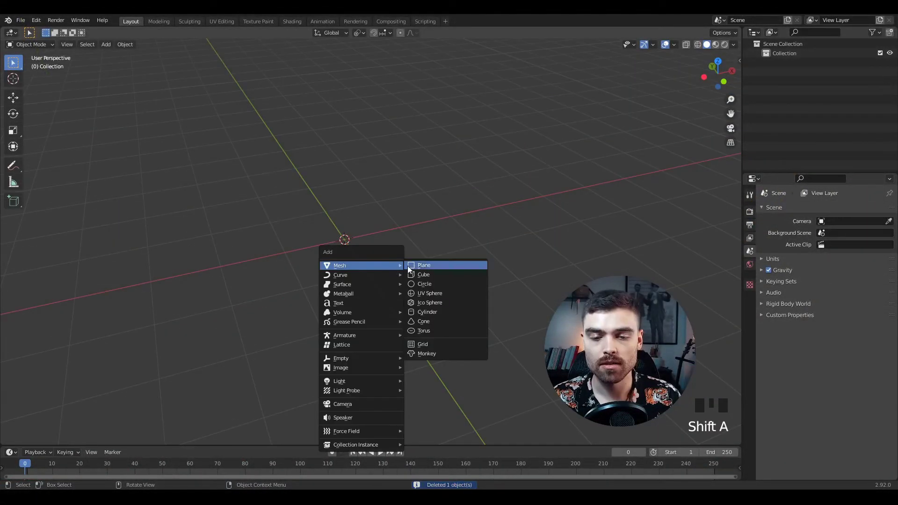
click(442, 353)
middle_drag(442, 353, 397, 270)
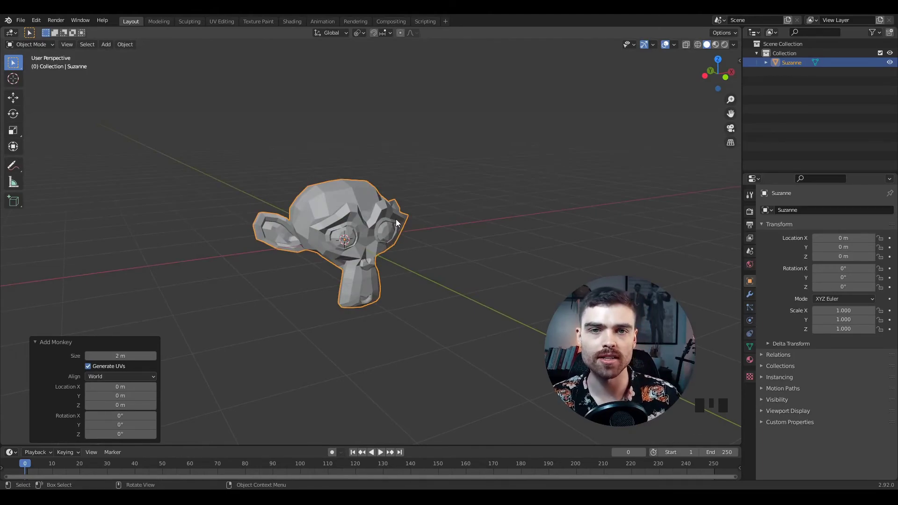
- Duplicate the monkey head with an offset of about X 1.63 m, Y -0.3 m, Z 1.67 m, and delete the copy
key(shift+d)
click(489, 135)
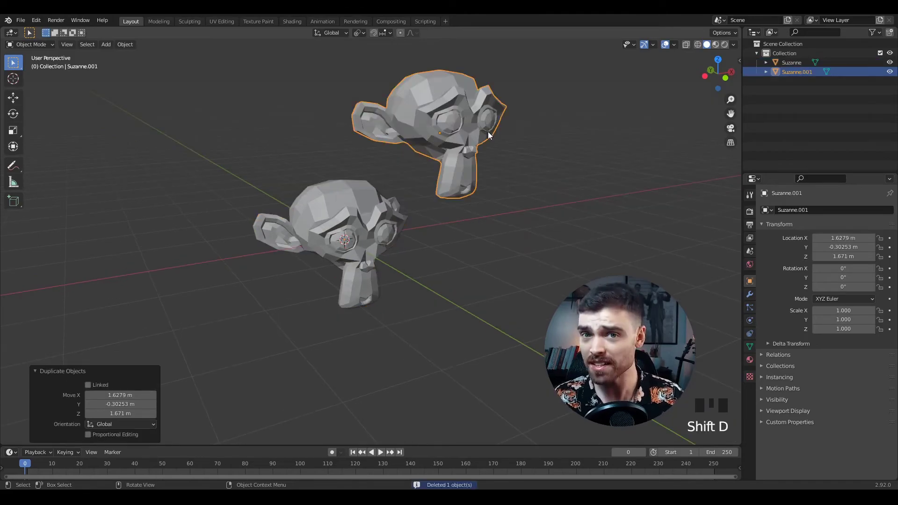
key(x)
click(488, 132)
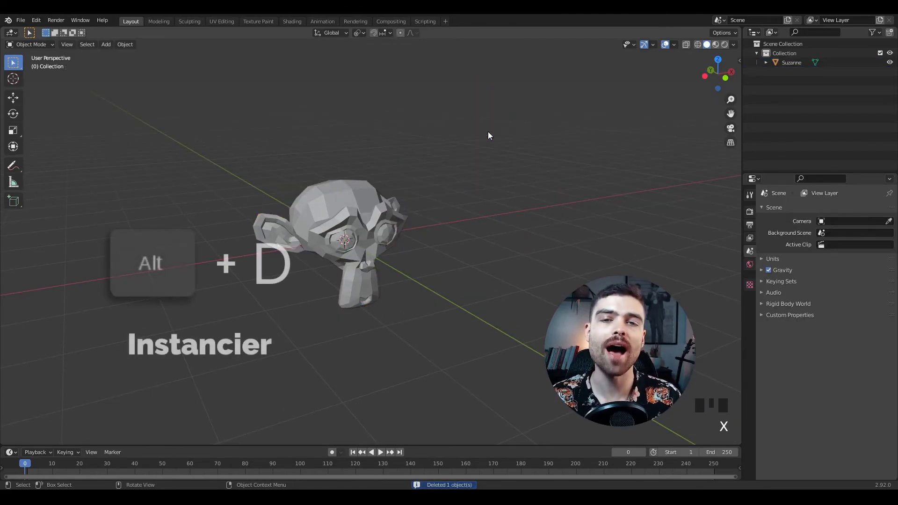
- Create a linked duplicate of the monkey head, moved about X 2.7 m, Y -0.83 m, Z 1.86 m
key(alt+d)
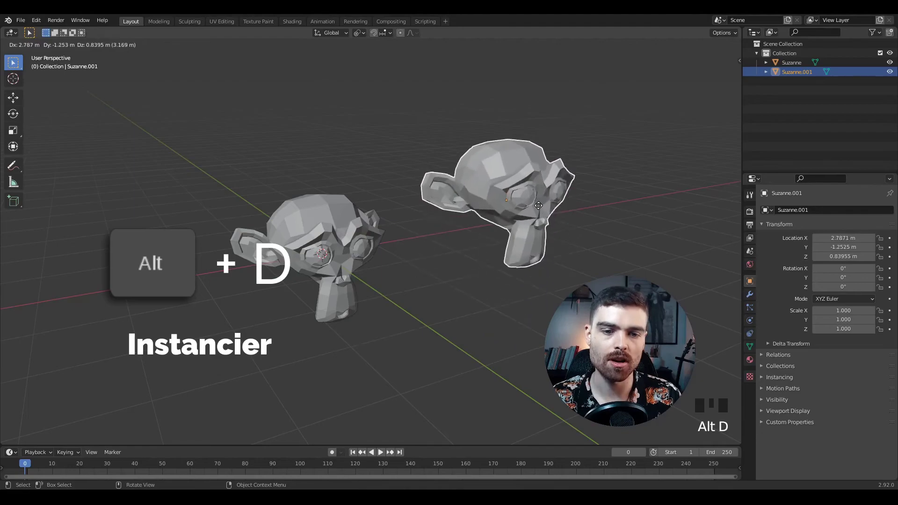
click(522, 136)
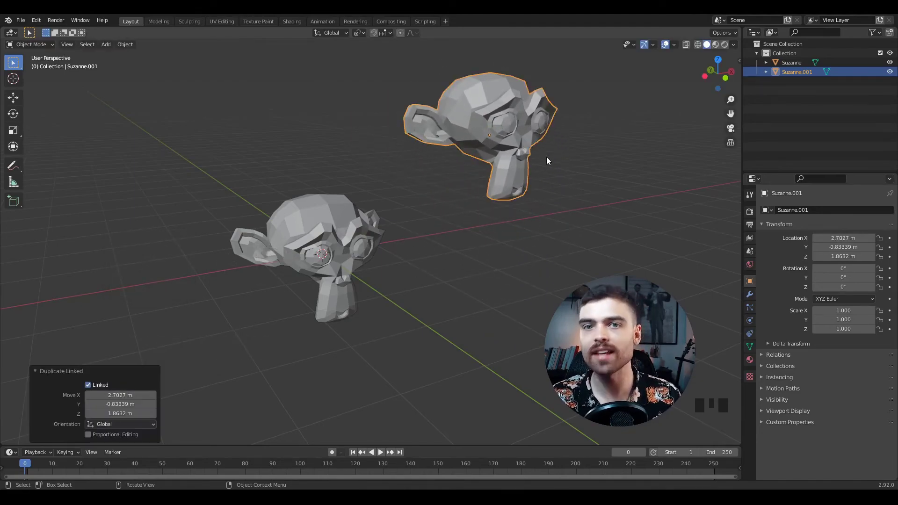
shift+middle_drag(566, 161, 490, 144)
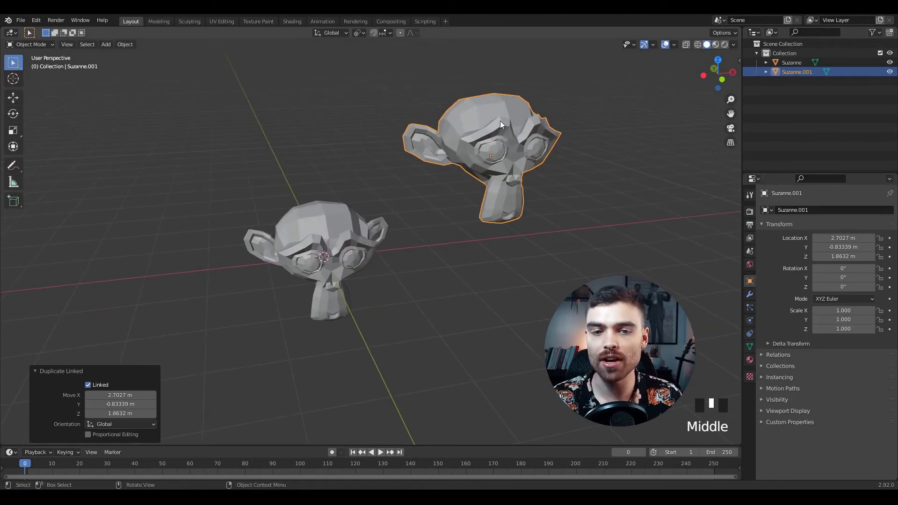
- Pull a forehead vertex and a vertex at the far side of the linked duplicate's head with proportional editing, and leave Edit Mode
key(Tab)
click(494, 131)
key(g)
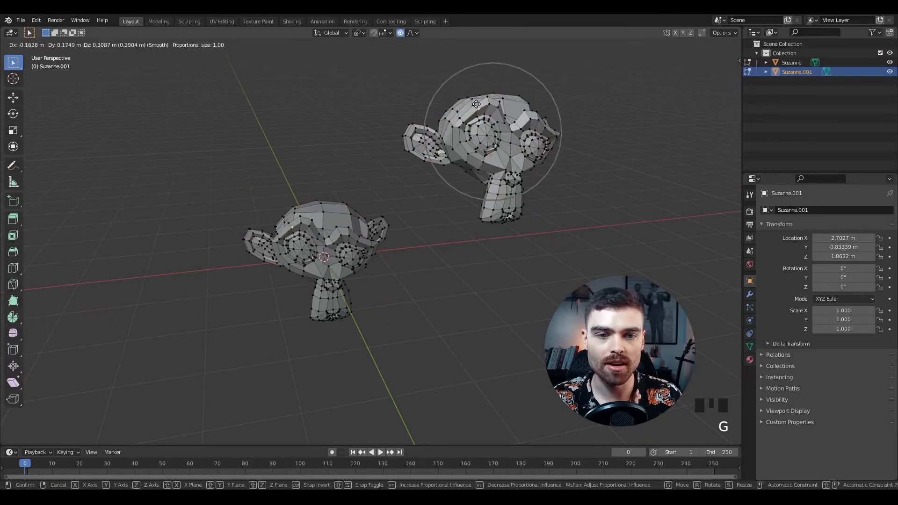
click(482, 112)
click(559, 140)
key(g)
click(559, 122)
key(Tab)
- Create a linked duplicate of the original monkey head and place it above, between the two neighbouring heads
shift+middle_drag(534, 130, 534, 178)
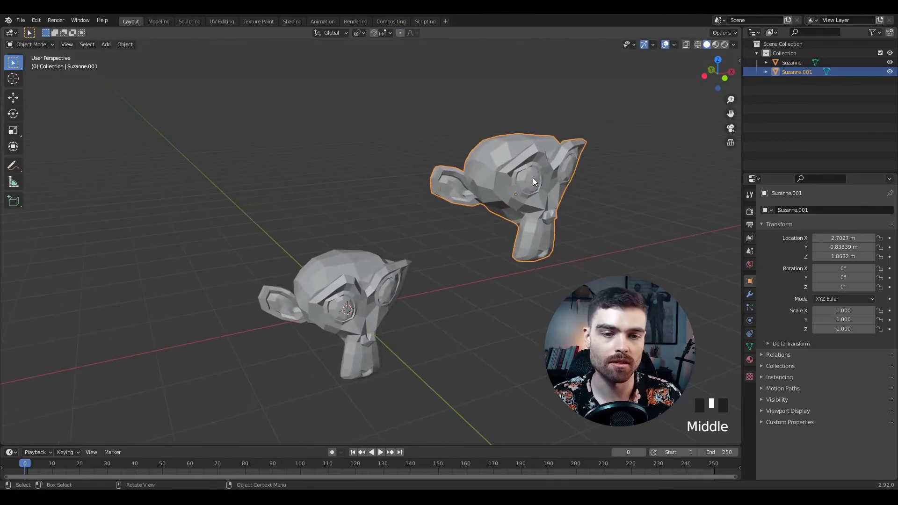
click(318, 287)
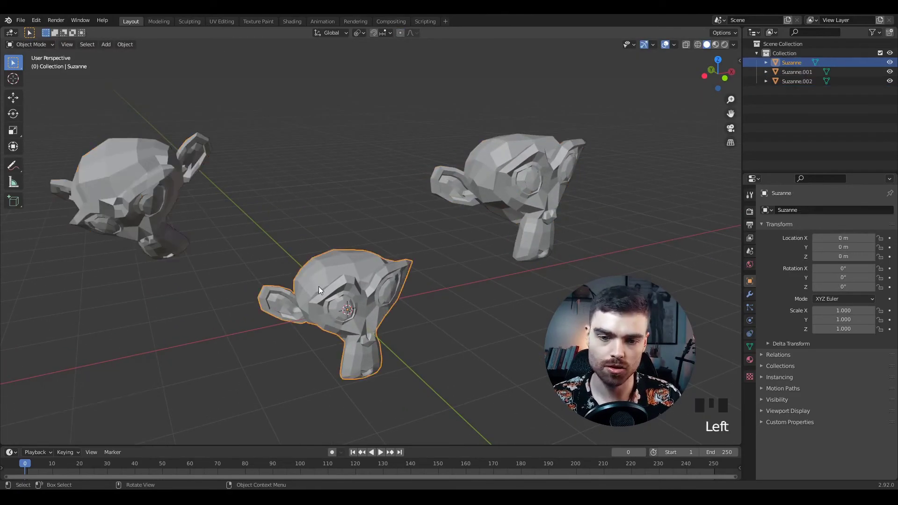
key(alt+d)
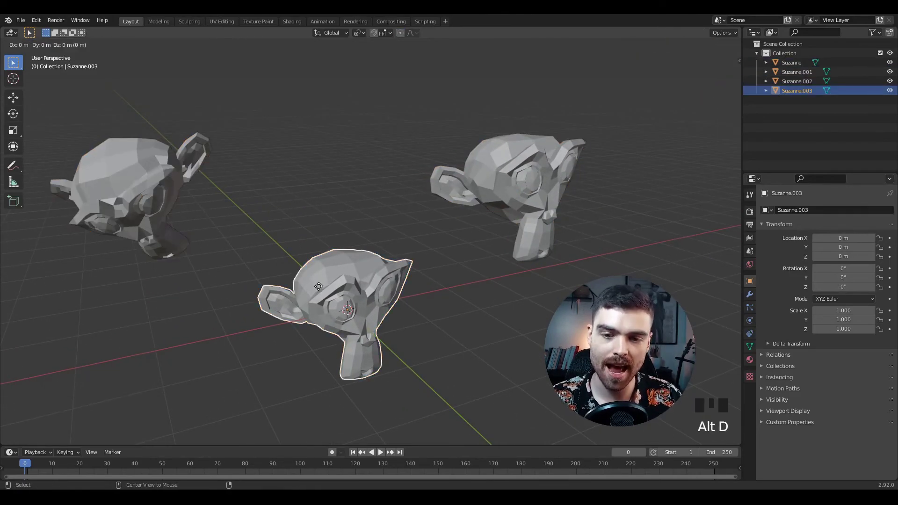
click(296, 144)
- Create a linked duplicate of the raised monkey head about 2.1 m away, below it, and rotate the copy freely with Trackball rotation
click(510, 186)
key(alt+d)
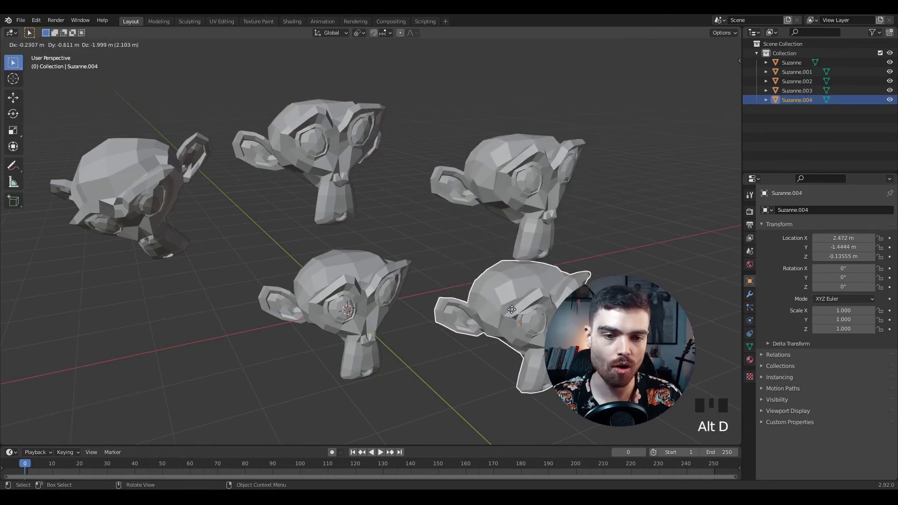
key(r)
key(r)
key(Return)
- Trackball-rotate the first linked duplicate to about X -59.8°, Y 8.6°, Z -26.6°
click(510, 182)
key(r)
key(r)
click(601, 139)
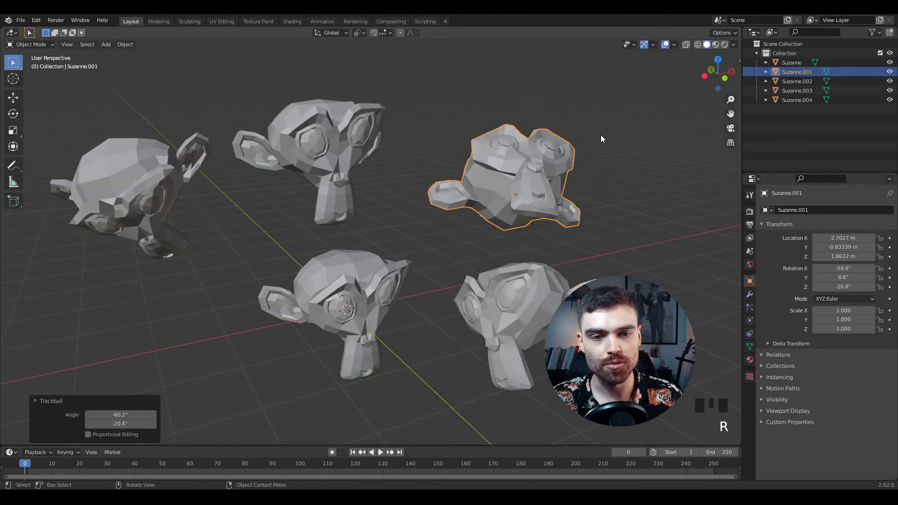
- Pull two vertices on opposite sides of the original monkey's crown outward and upward with proportional editing, and leave Edit Mode
click(373, 288)
key(Tab)
click(316, 271)
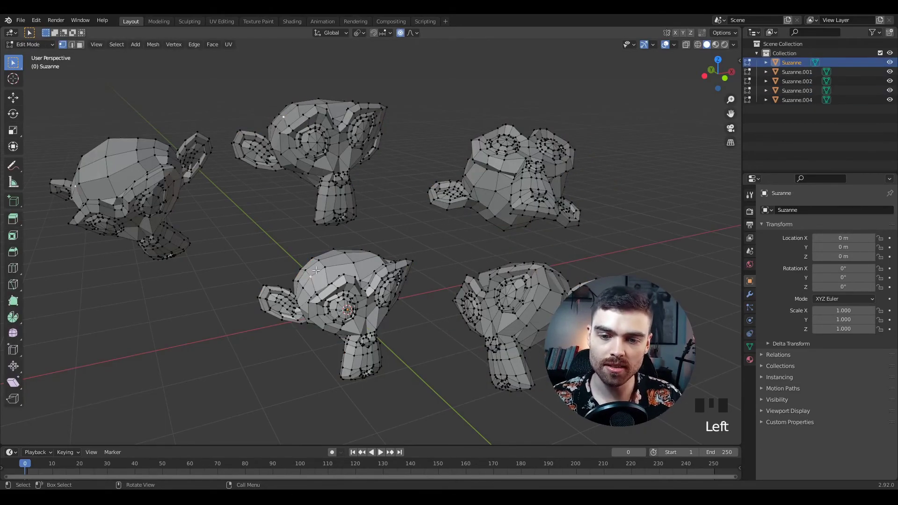
key(g)
click(300, 256)
click(383, 252)
key(g)
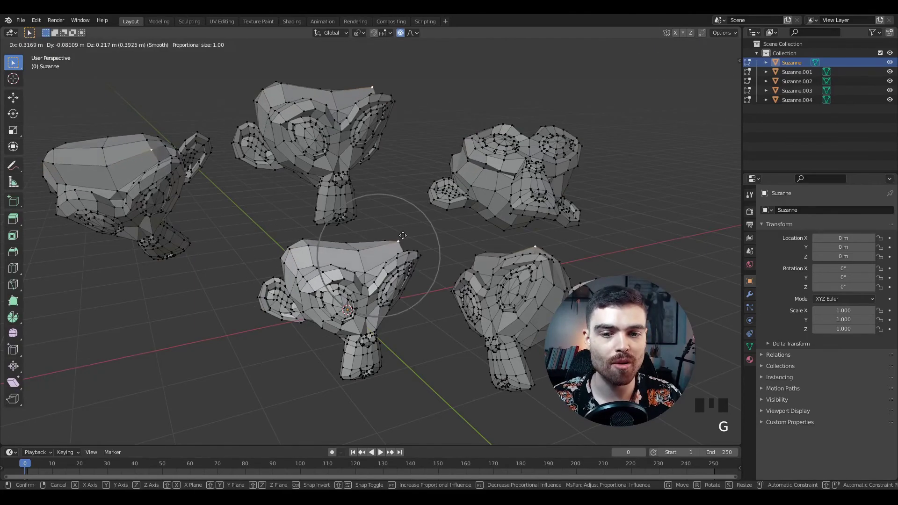
click(399, 219)
key(Tab)
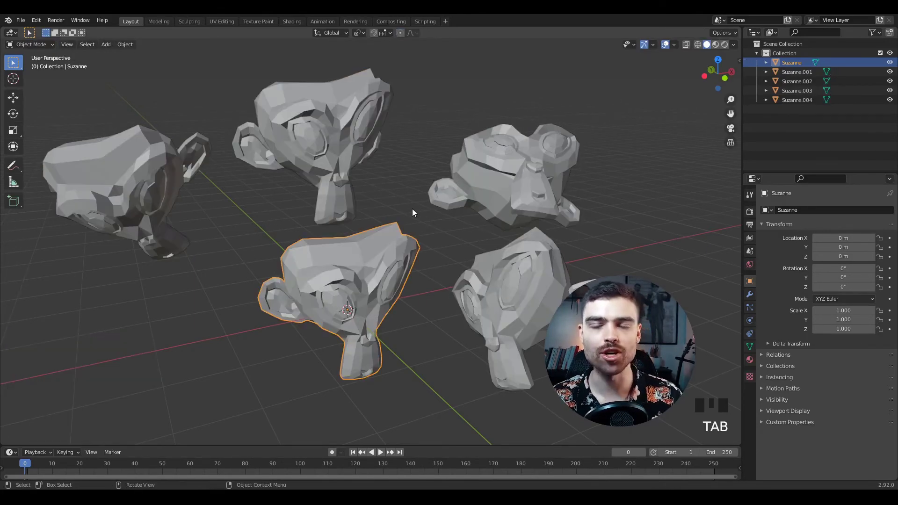
middle_drag(411, 208, 470, 198)
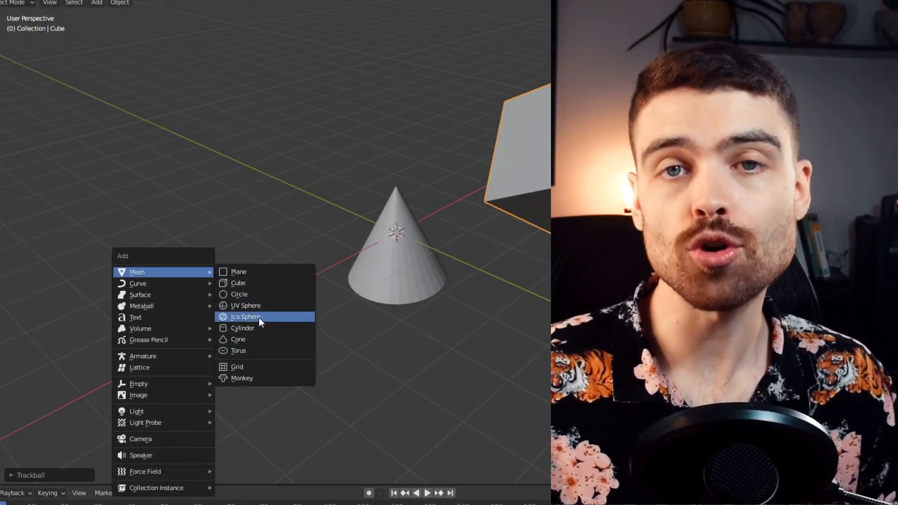
- Add a UV Sphere at the cone, move it up and away from the cone, and rotate it freely with Trackball rotation
click(260, 305)
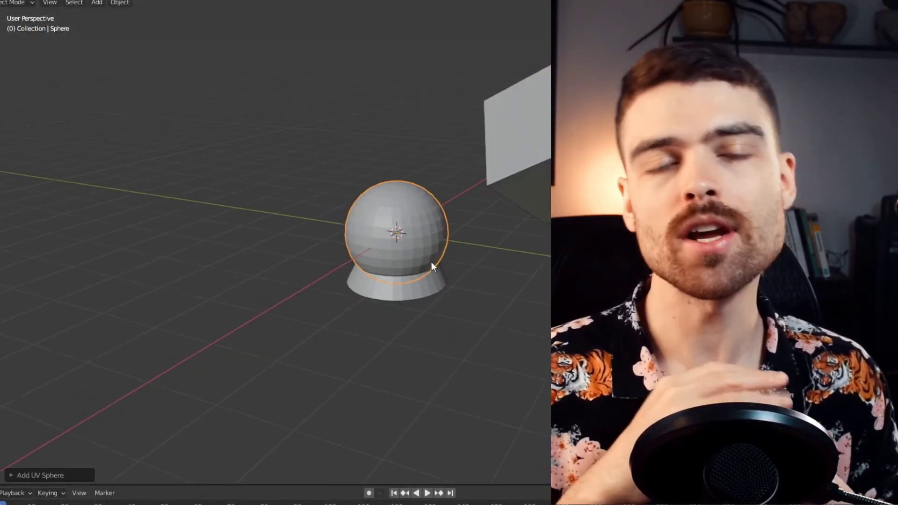
key(g)
click(271, 149)
key(r)
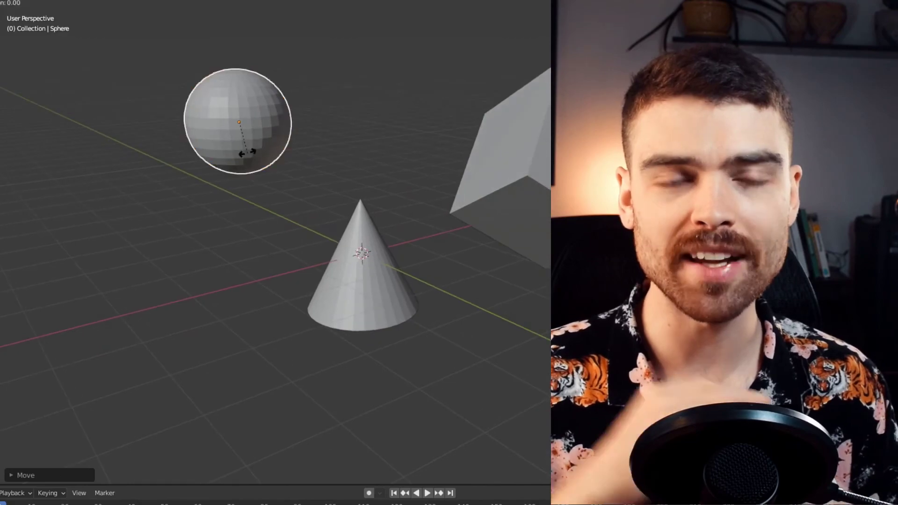
key(r)
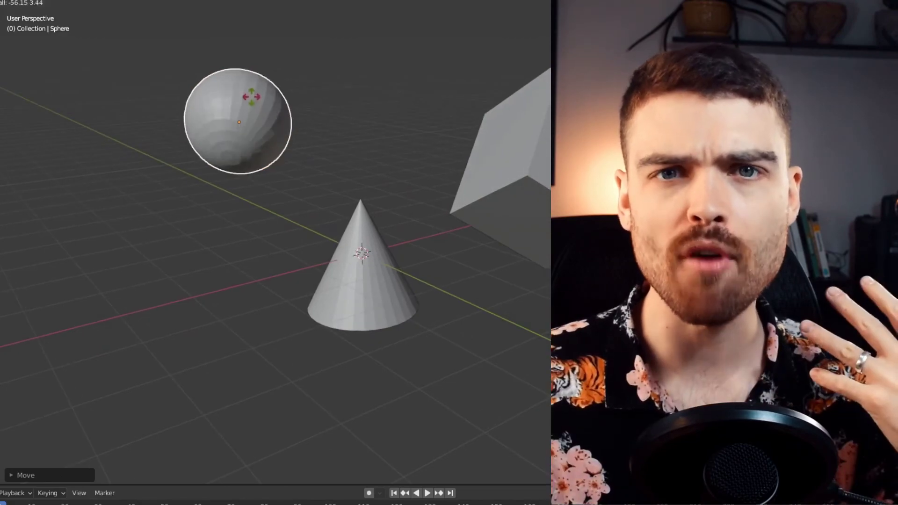
click(366, 133)
- Add a Cylinder mesh to the scene with the cone and sphere
key(shift+a)
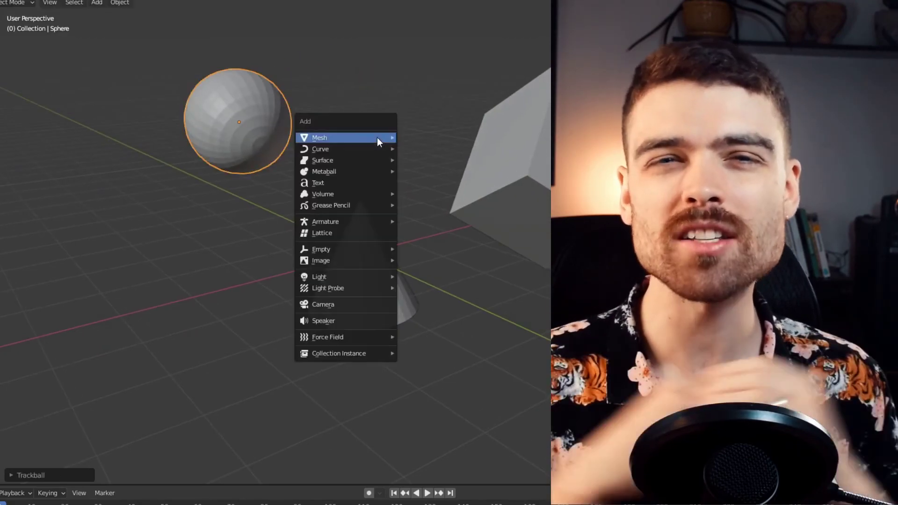
mouse_move(377, 137)
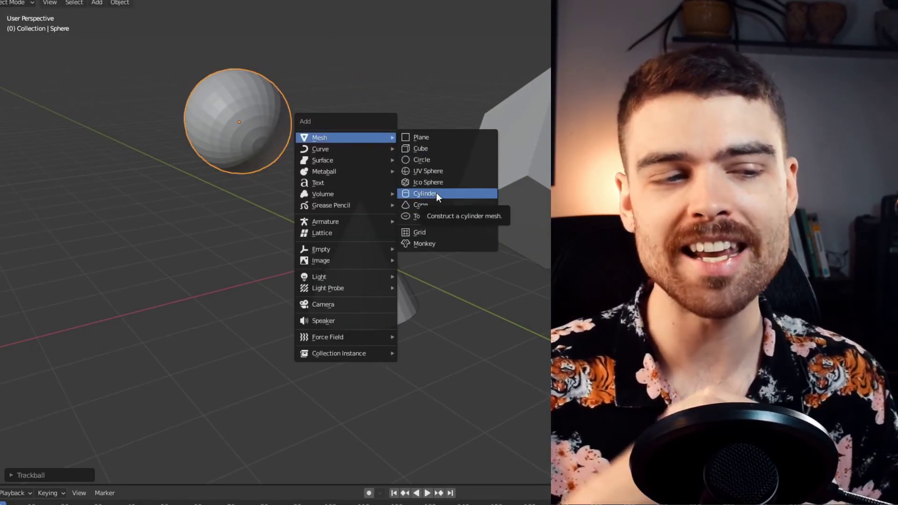
click(438, 192)
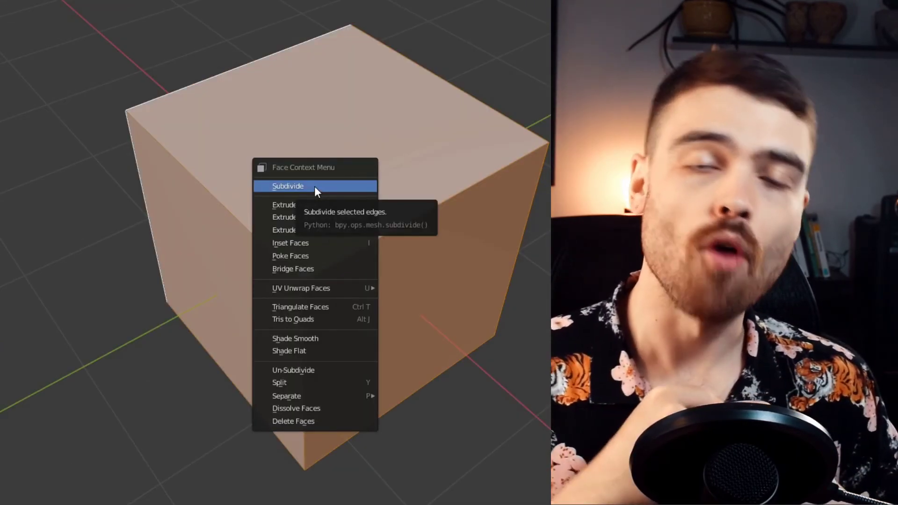
- Subdivide all the faces of the selected cube, and place a vertical loop cut around the middle of the plain cube
click(314, 186)
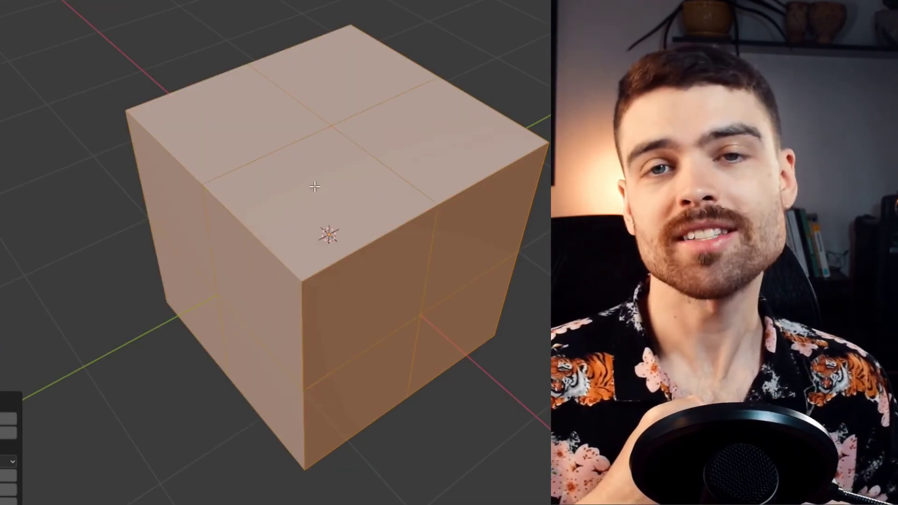
middle_drag(323, 255, 421, 280)
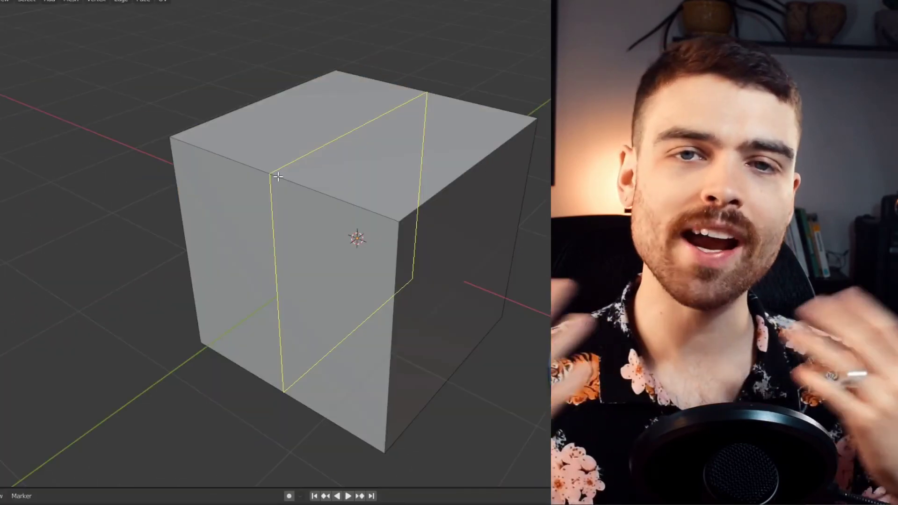
click(272, 176)
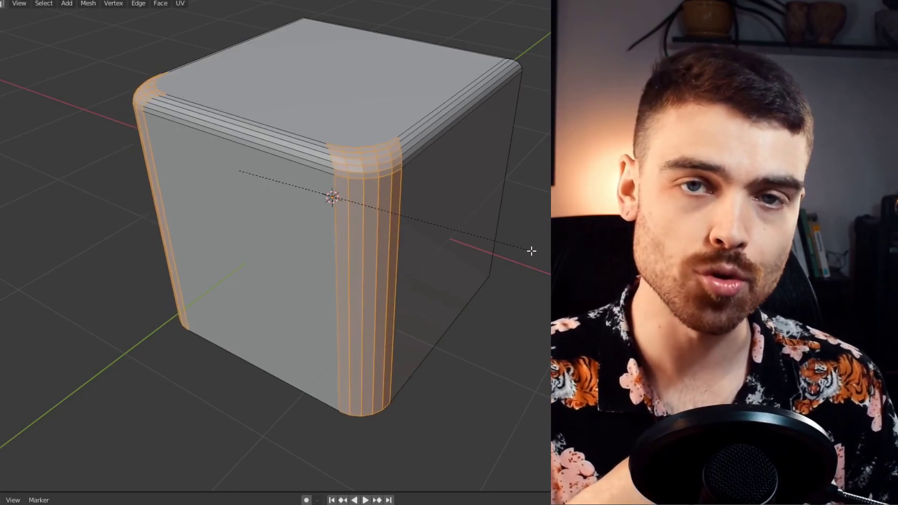
- Bevel the cube's selected edges, adjusting the number of segments and the bevel width
scroll(531, 251, down, 9)
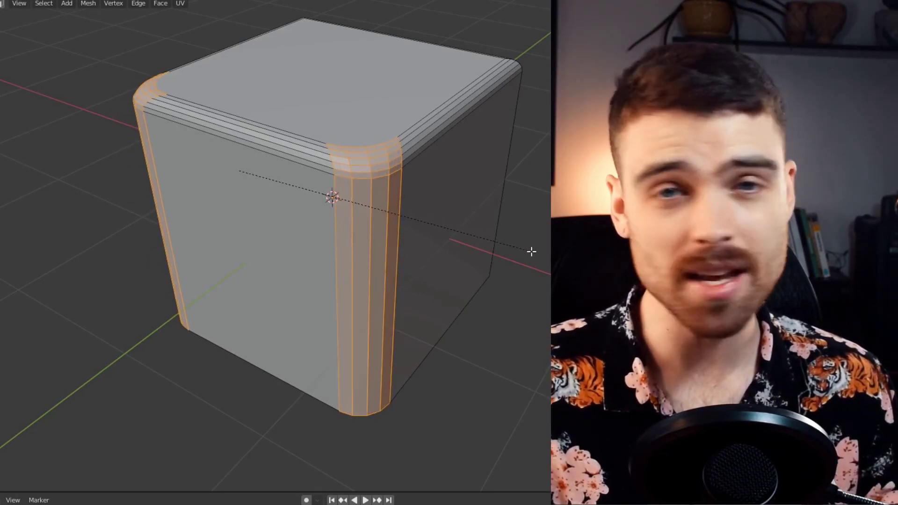
scroll(531, 252, up, 3)
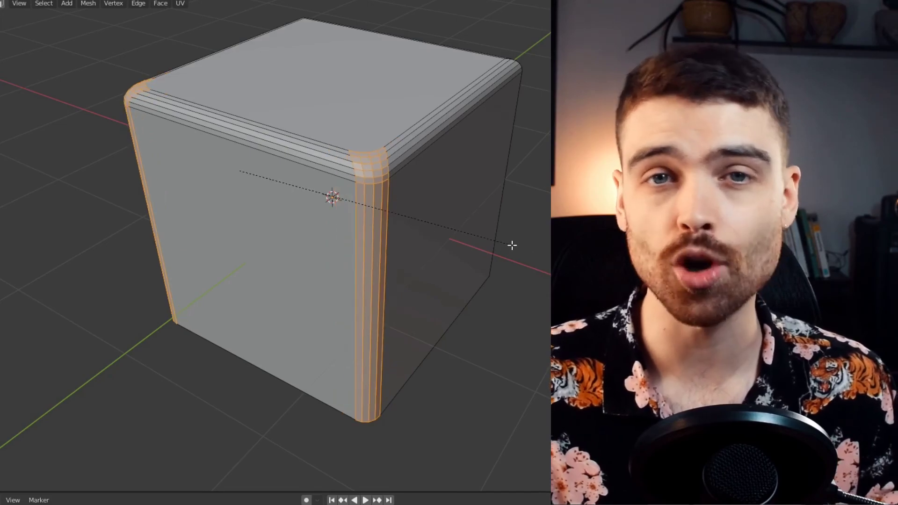
click(522, 248)
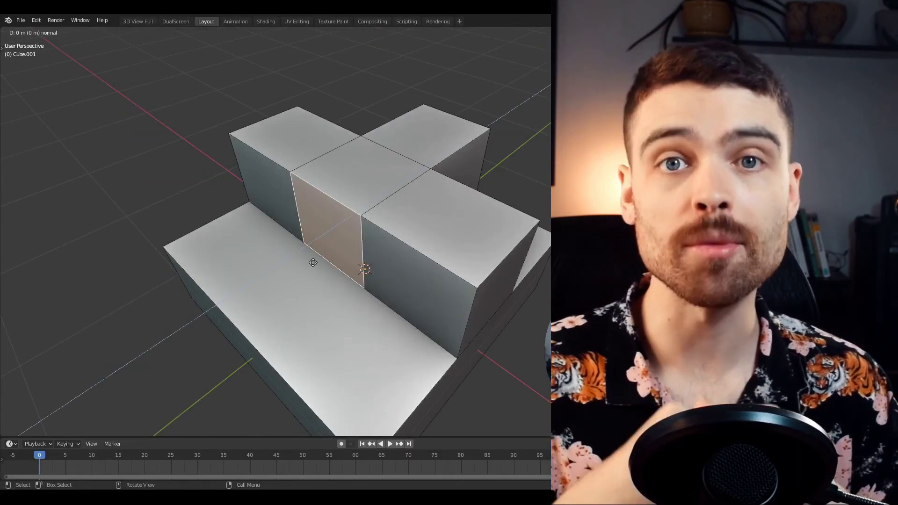
- Extrude the recessed middle side face of the raised block outward along the global Y axis
key(y)
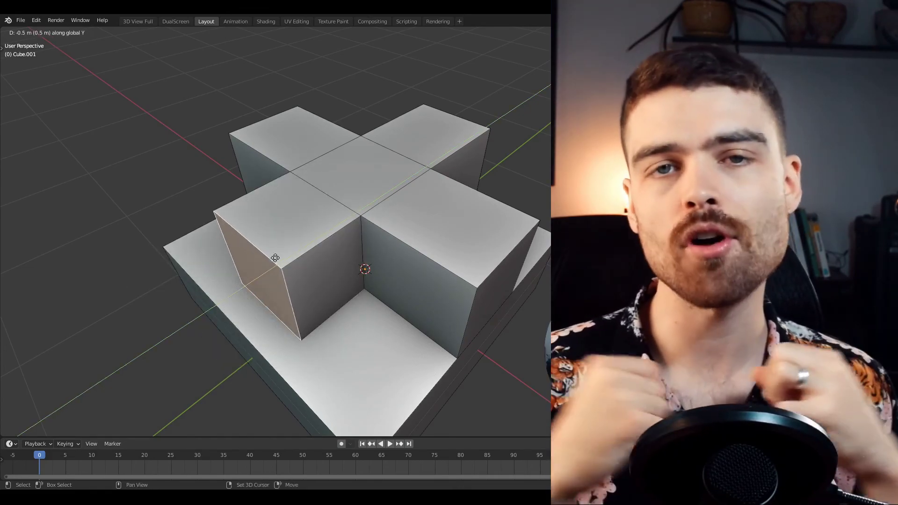
click(43, 416)
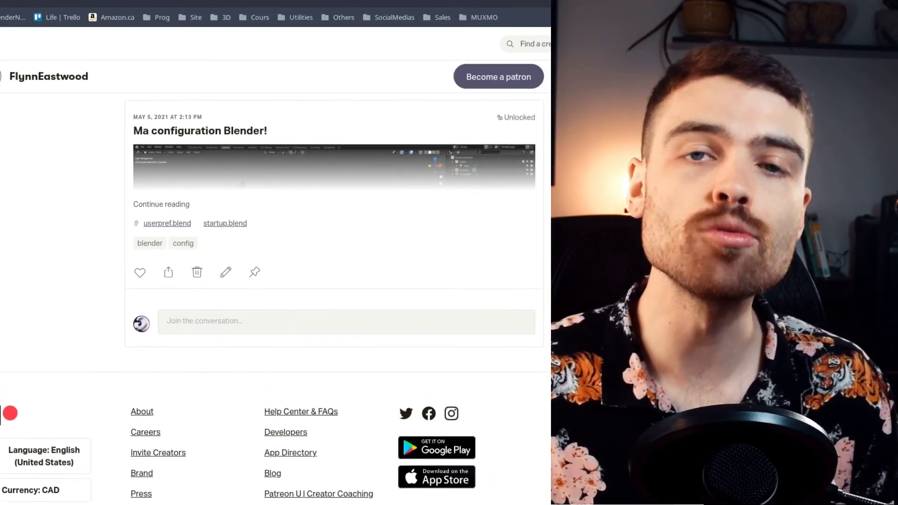
scroll(335, 299, up, 6)
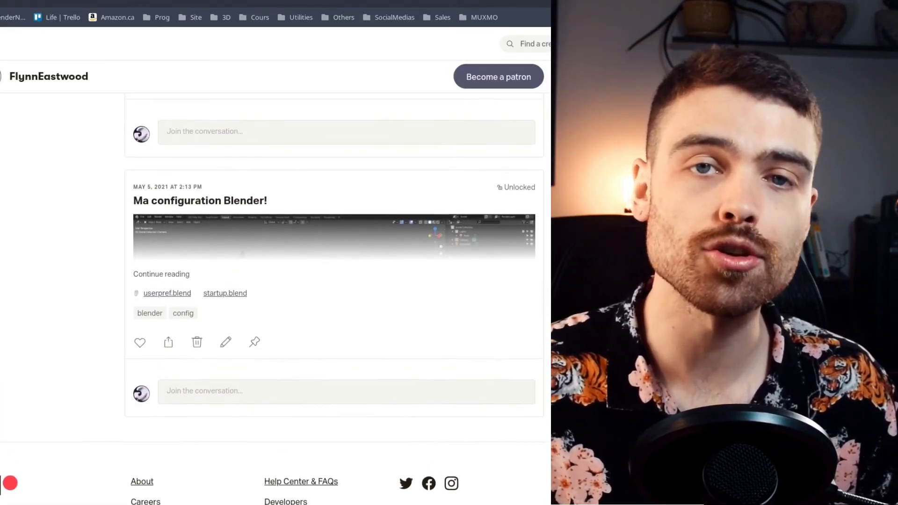
scroll(334, 299, up, 2)
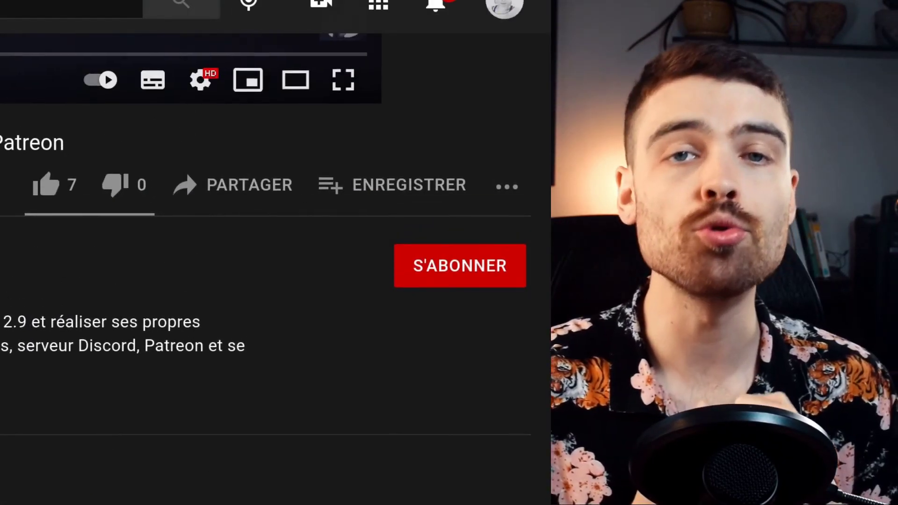
scroll(276, 300, up, 2)
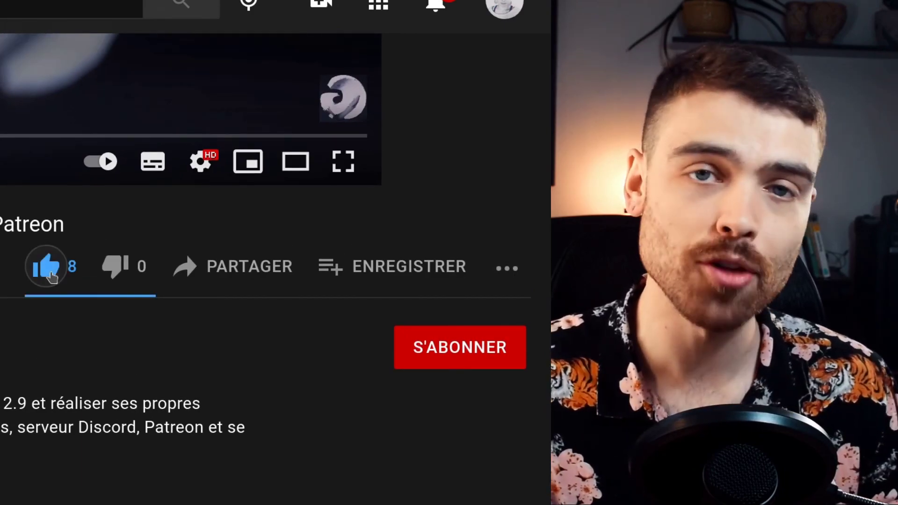